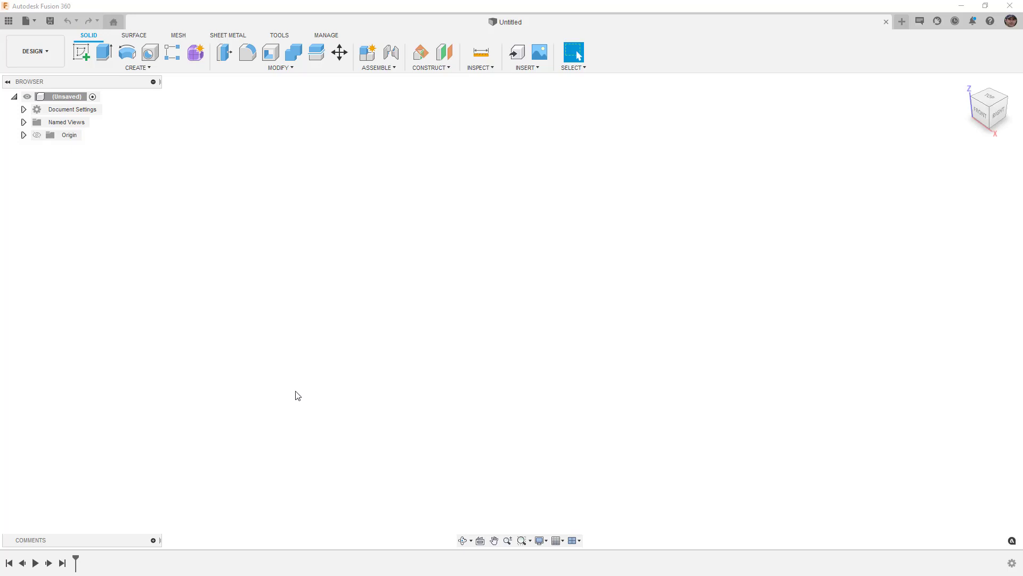
Create a form and add a centre-based plane at the origin on the YZ plane, about 153 by 70 mm with 8 by 8 faces
click(197, 54)
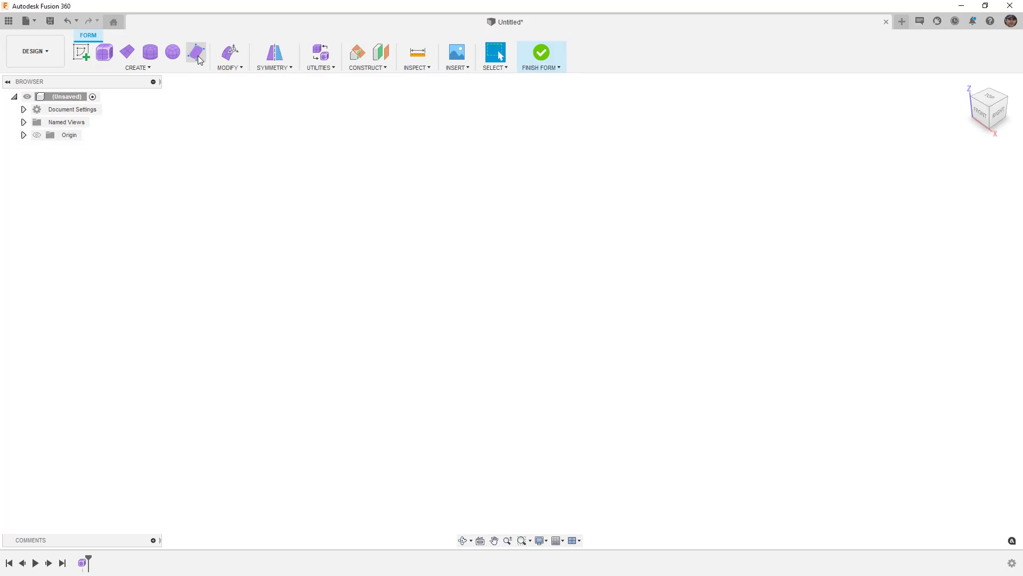
click(126, 52)
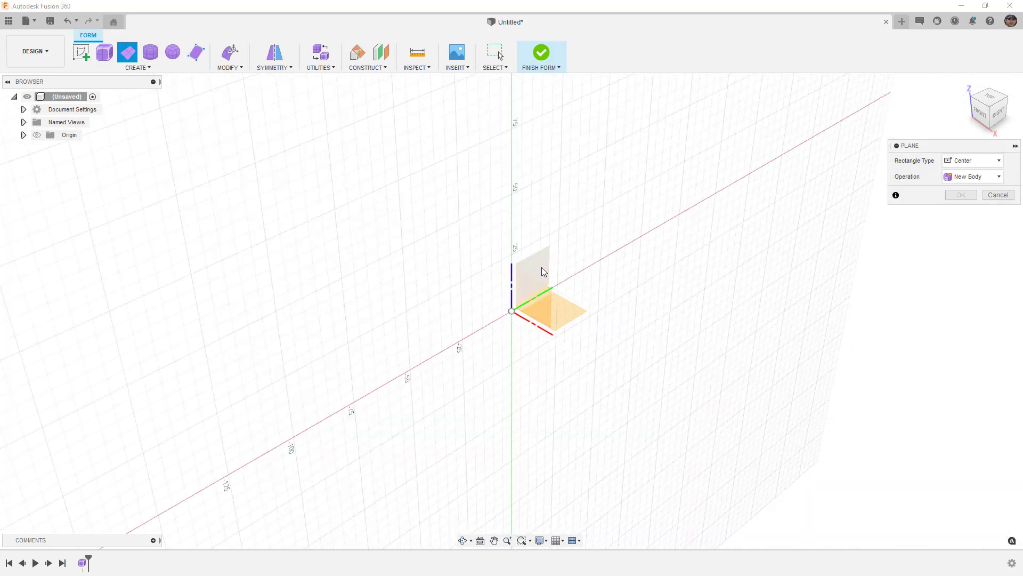
click(541, 271)
click(511, 312)
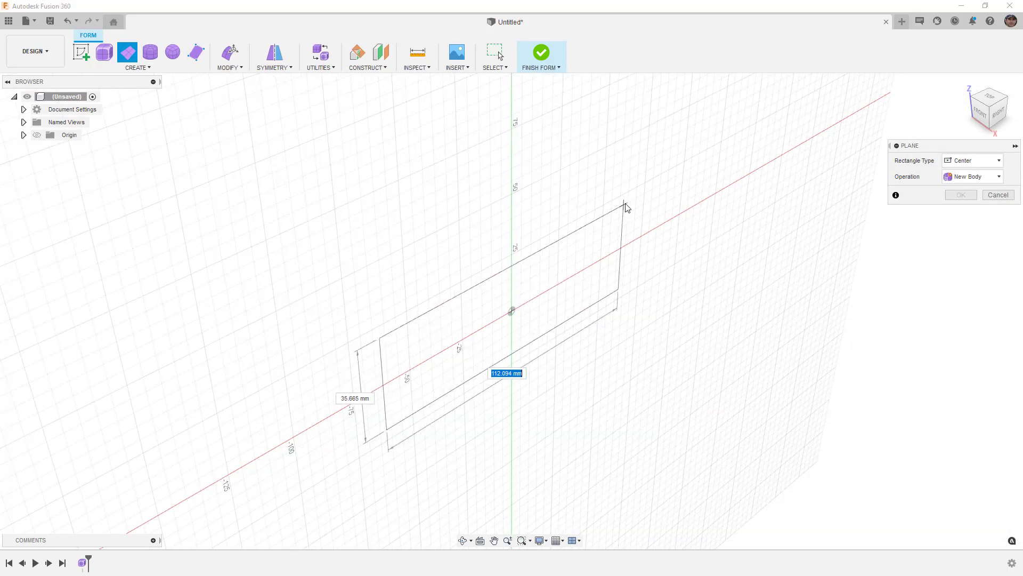
click(649, 163)
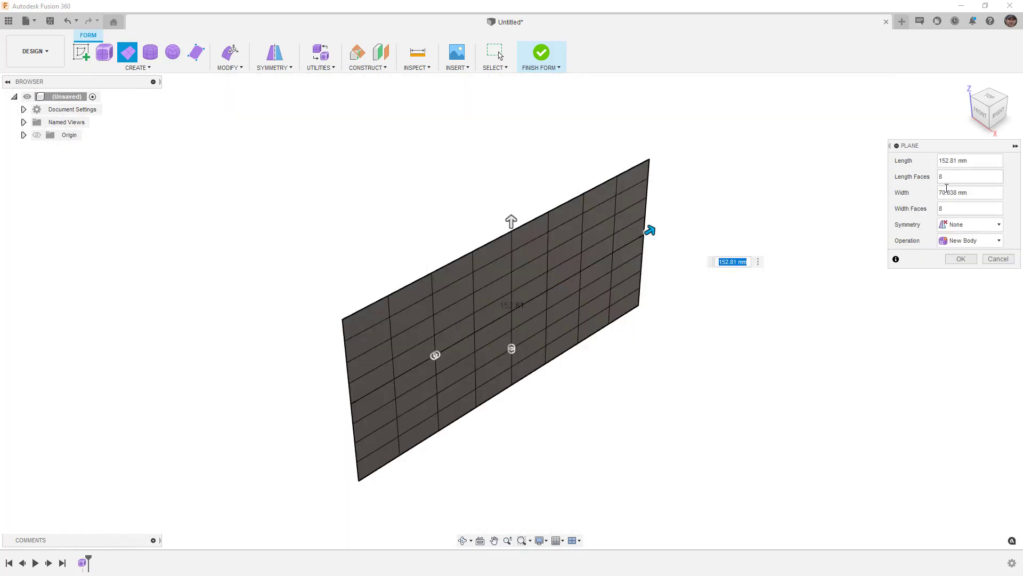
click(961, 259)
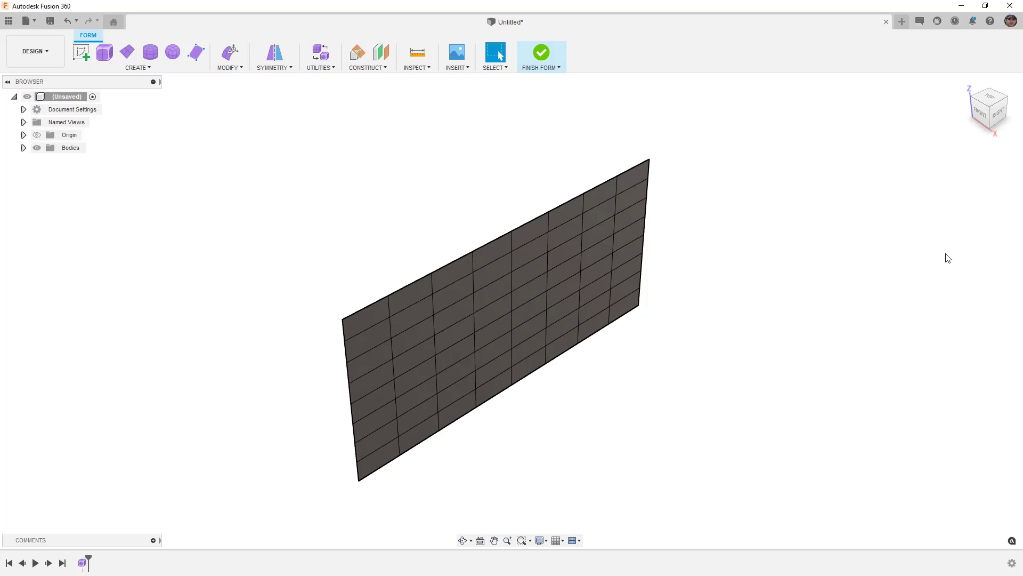
In the right view, start Edit Form on the complete row of eight edges along the plane's upper boundary
click(1006, 115)
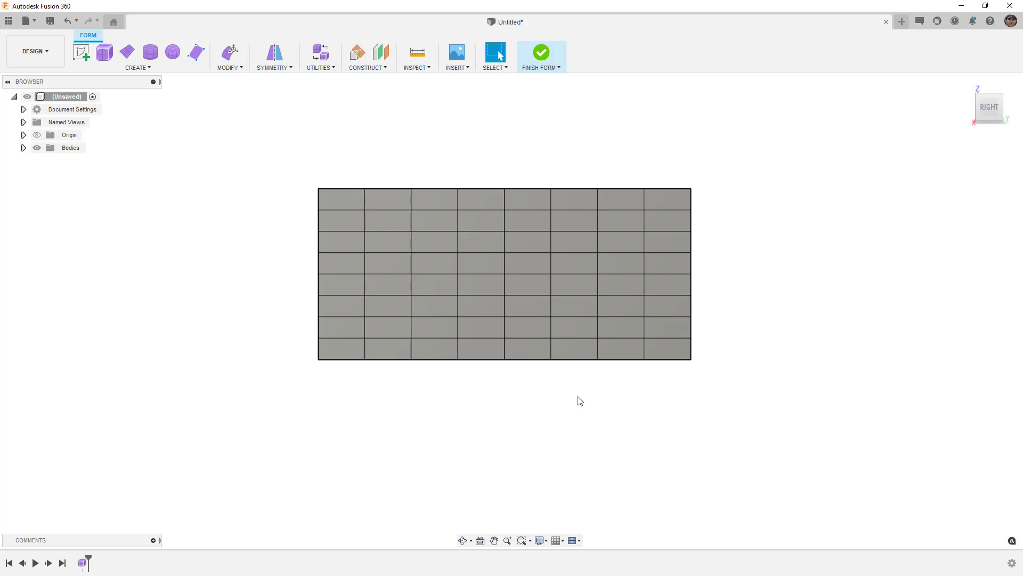
double_click(664, 188)
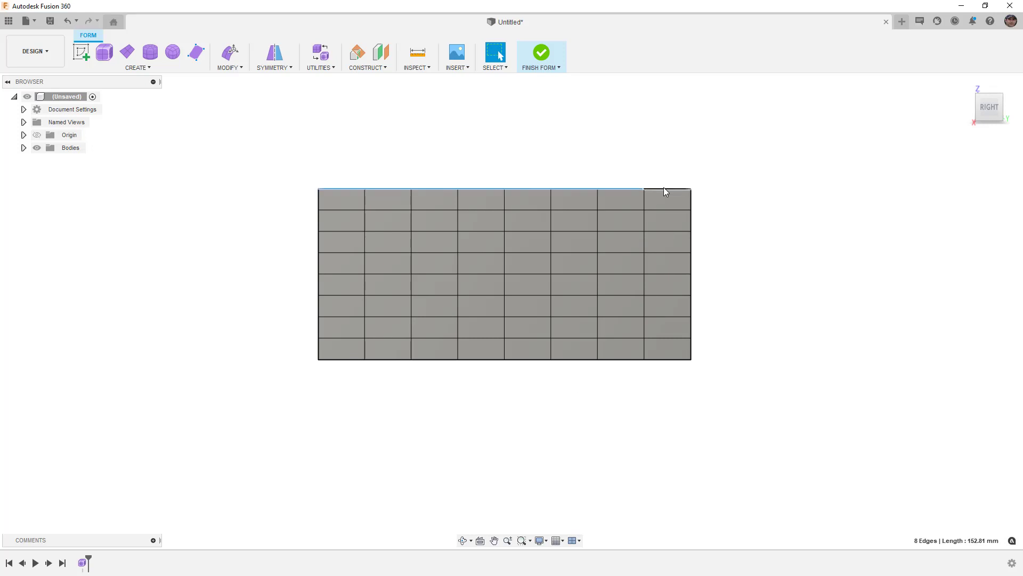
click(230, 53)
middle_drag(685, 143, 632, 182)
Try moving the upper boundary edges within the view plane and rotating them by -20 degrees, undoing each change
drag(471, 207, 437, 177)
key(ctrl+z)
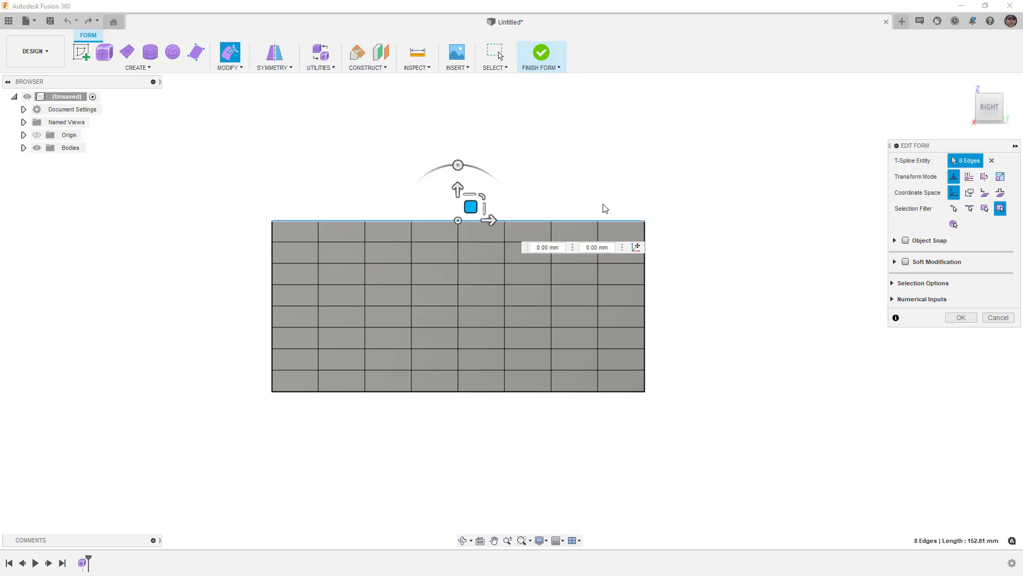
mouse_move(458, 165)
mouse_down()
mouse_move(468, 162)
mouse_move(439, 167)
mouse_move(477, 167)
mouse_up()
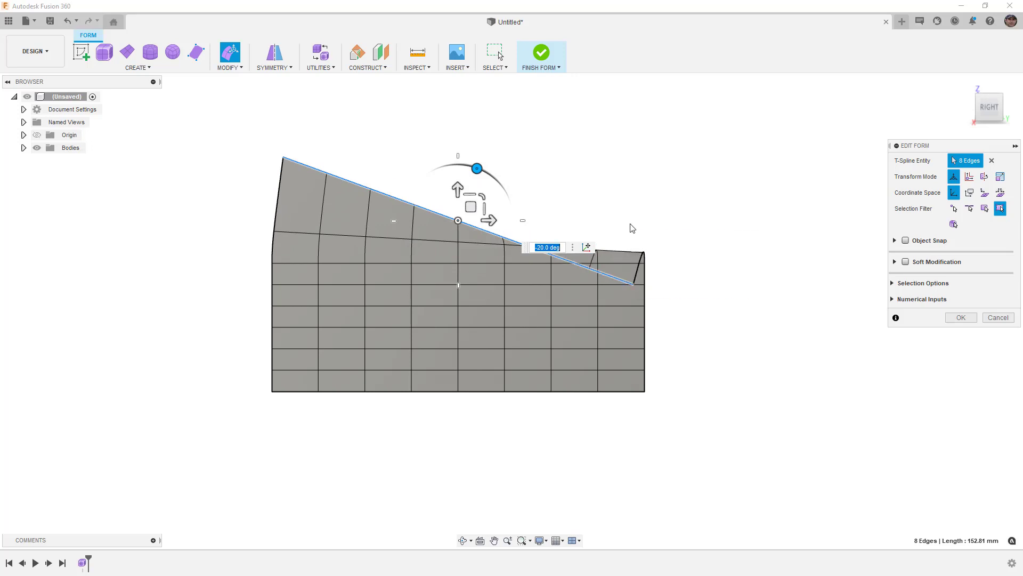
key(ctrl+z)
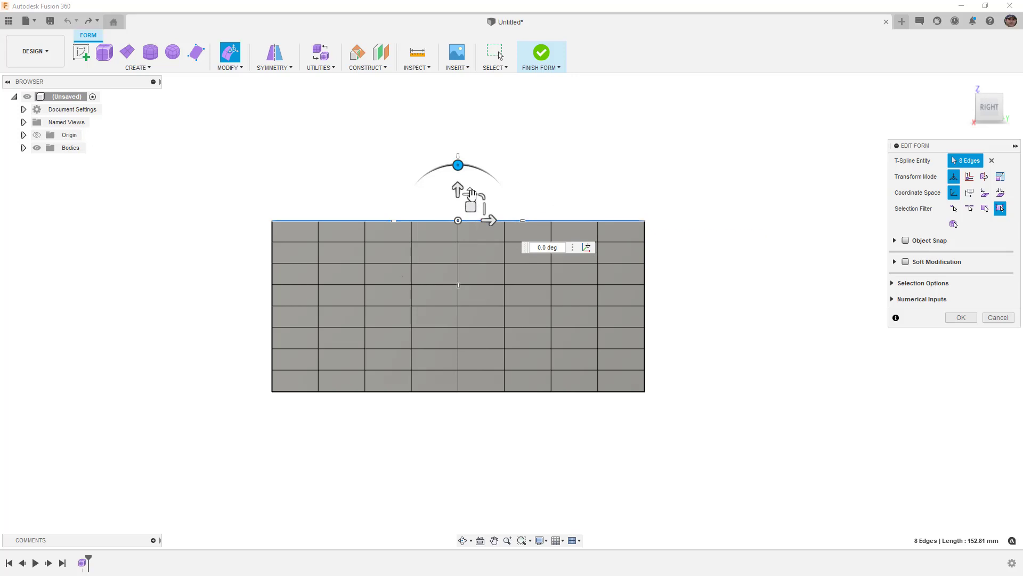
Scale the upper boundary edges horizontally by 0.833 and select the complete row of edges along the lower boundary
mouse_move(484, 210)
mouse_down()
mouse_move(498, 208)
mouse_move(479, 209)
mouse_up()
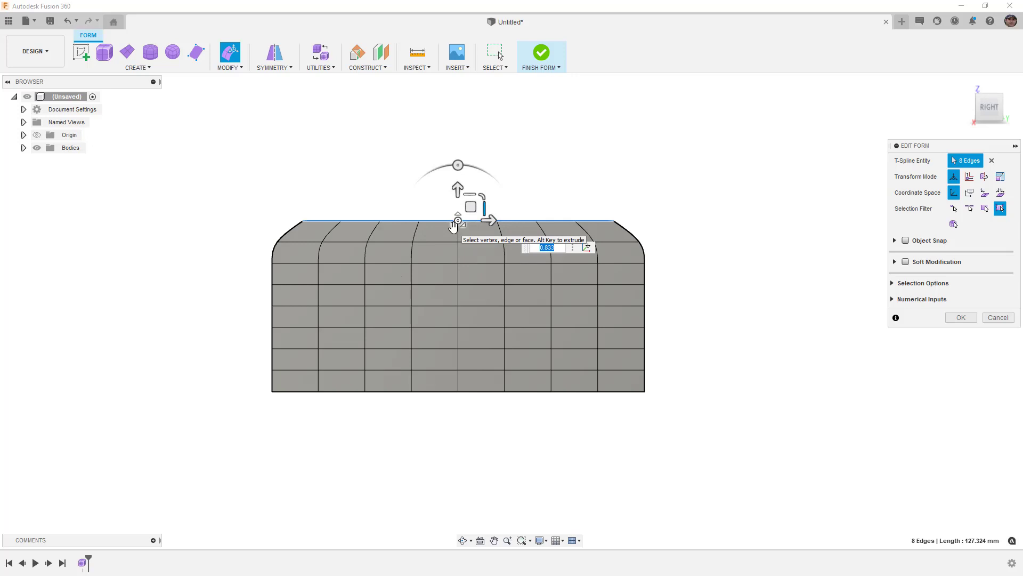
double_click(631, 393)
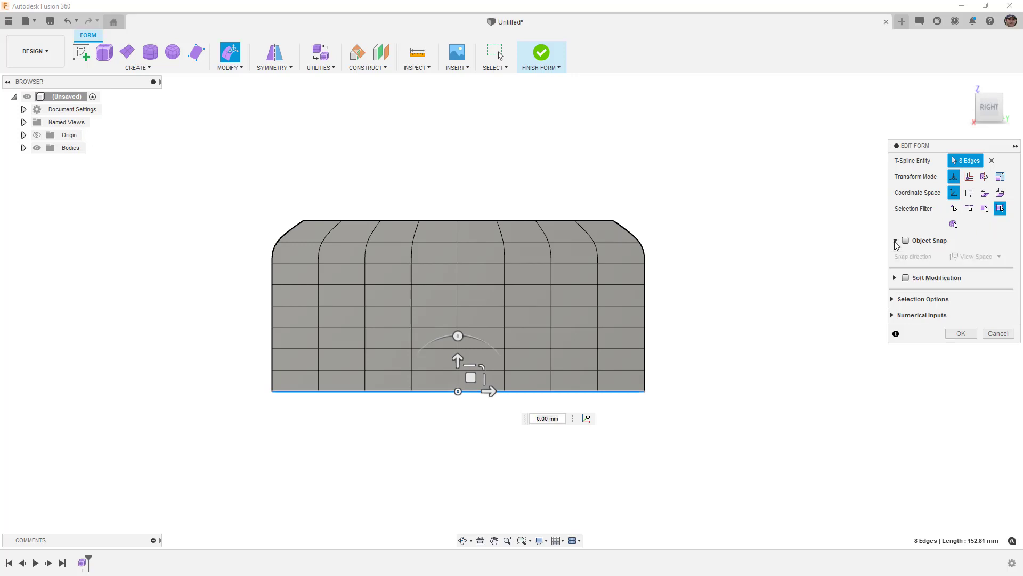
Examine the Soft Modification, Selection Options and Numerical Inputs settings of Edit Form
click(895, 262)
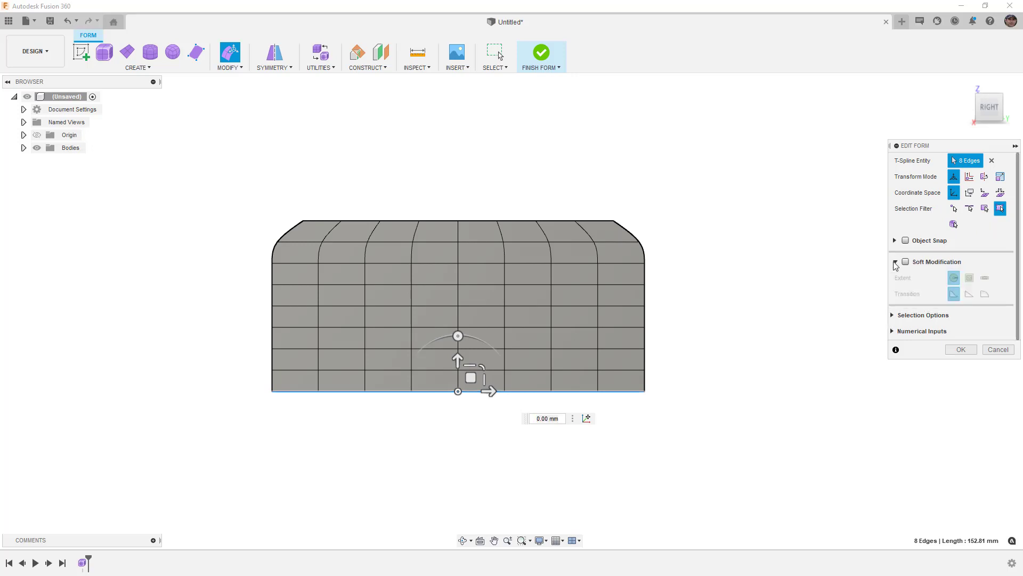
click(895, 262)
click(894, 285)
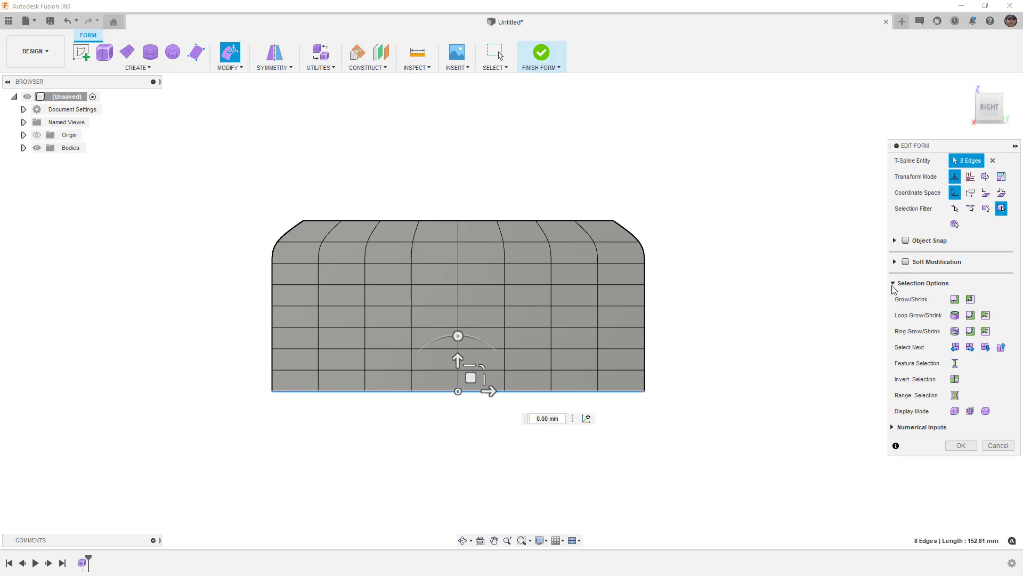
click(894, 286)
click(893, 300)
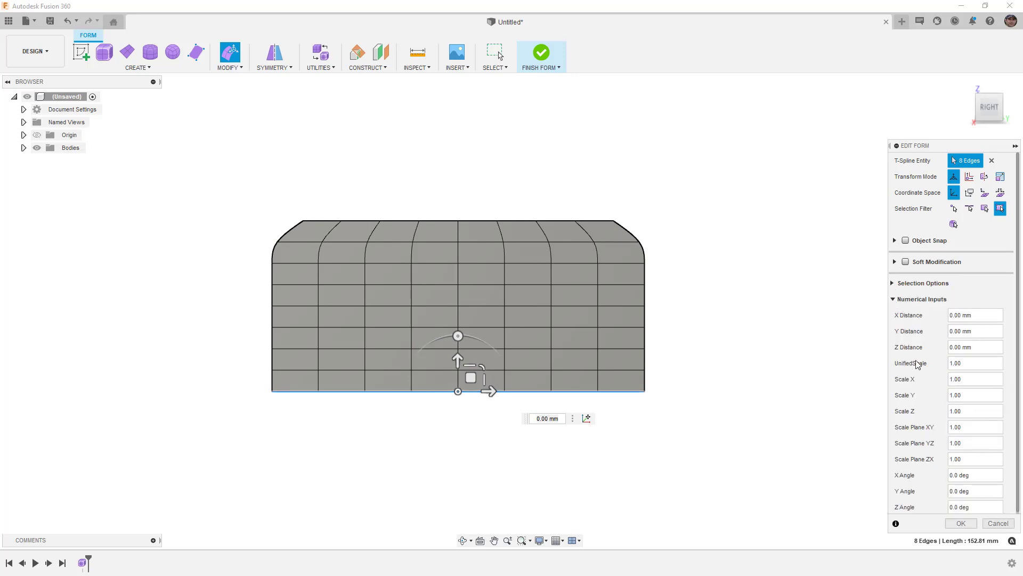
click(894, 300)
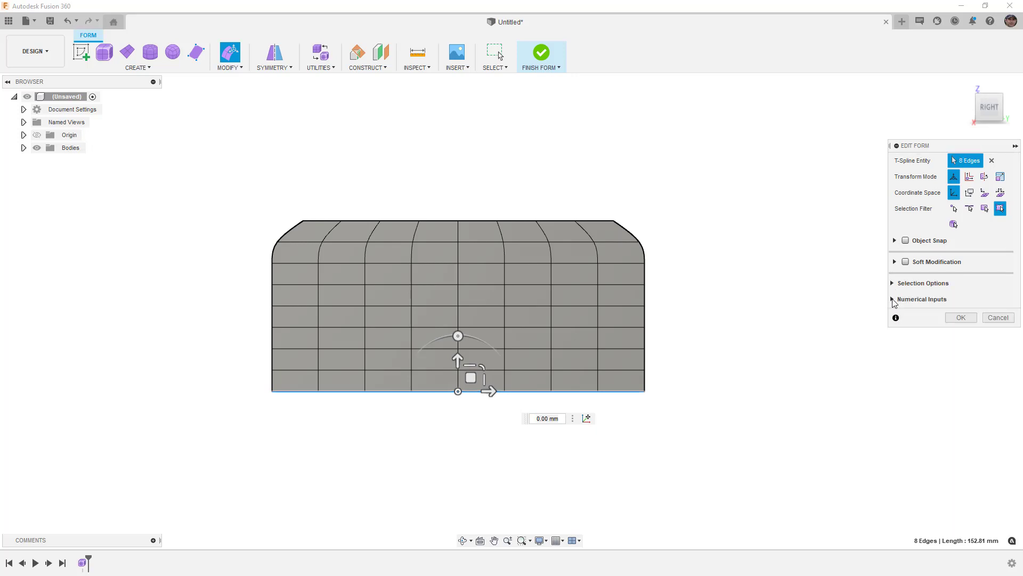
Relocate the manipulator's pivot to the right end vertex of the selected lower boundary edges
drag(525, 418, 516, 196)
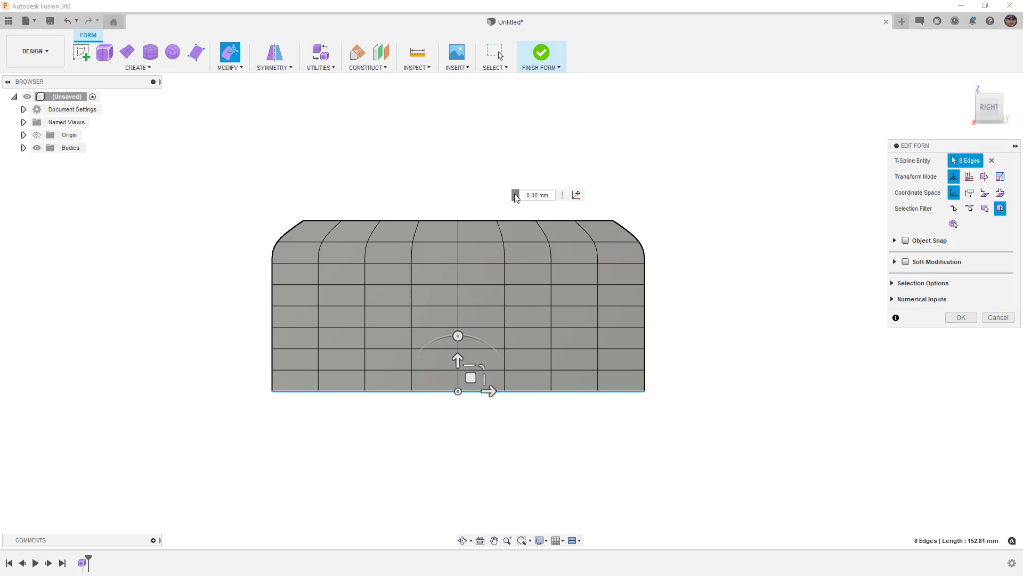
click(577, 195)
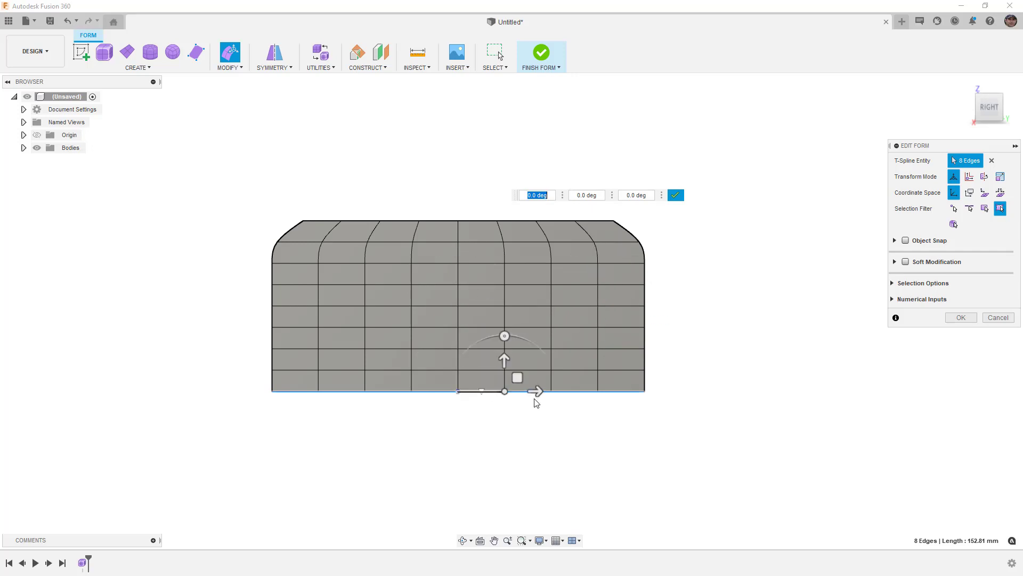
click(644, 394)
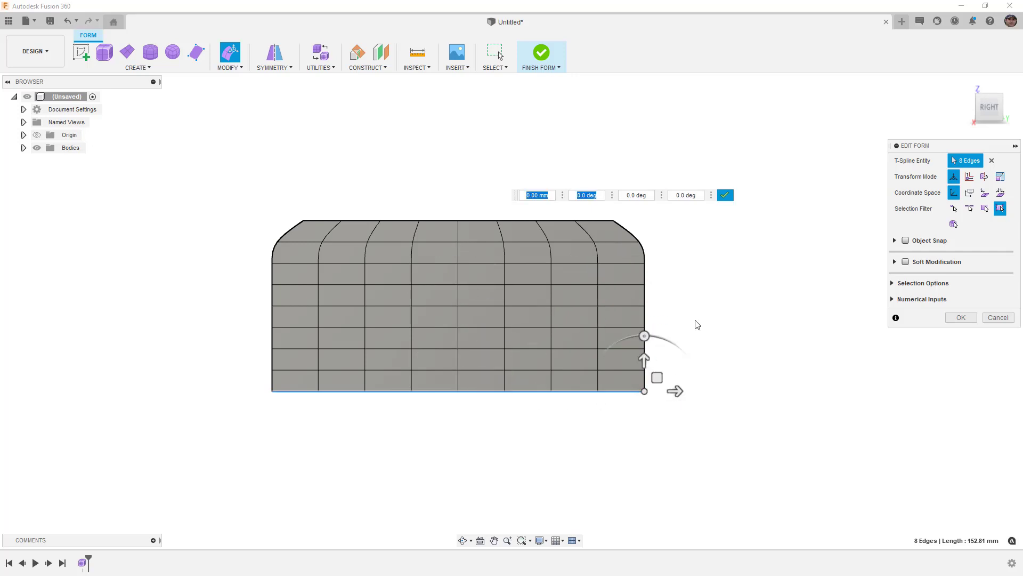
click(727, 195)
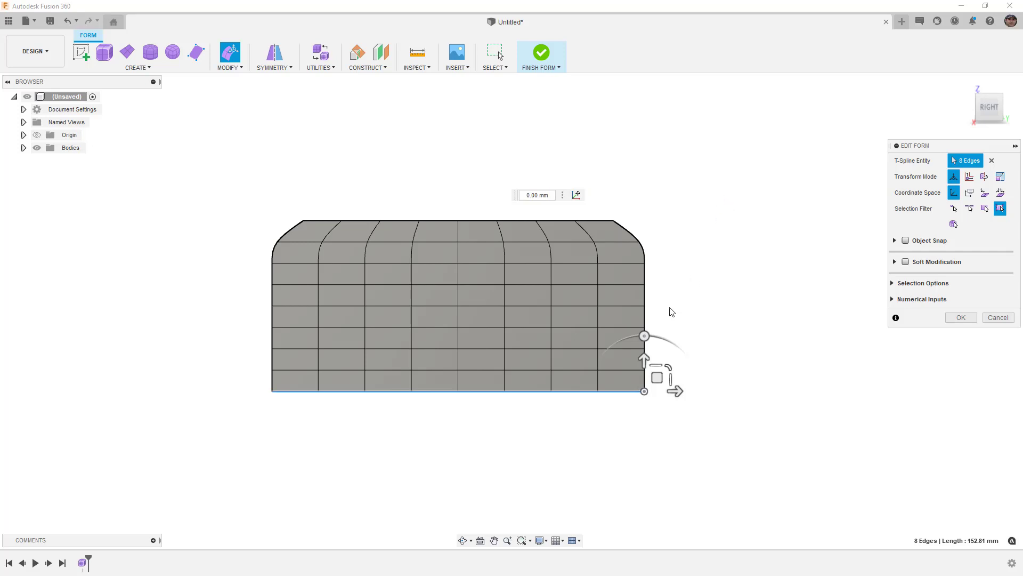
Rotate the lower boundary edges 15 degrees about the relocated pivot and finish the form edit
drag(667, 377, 671, 379)
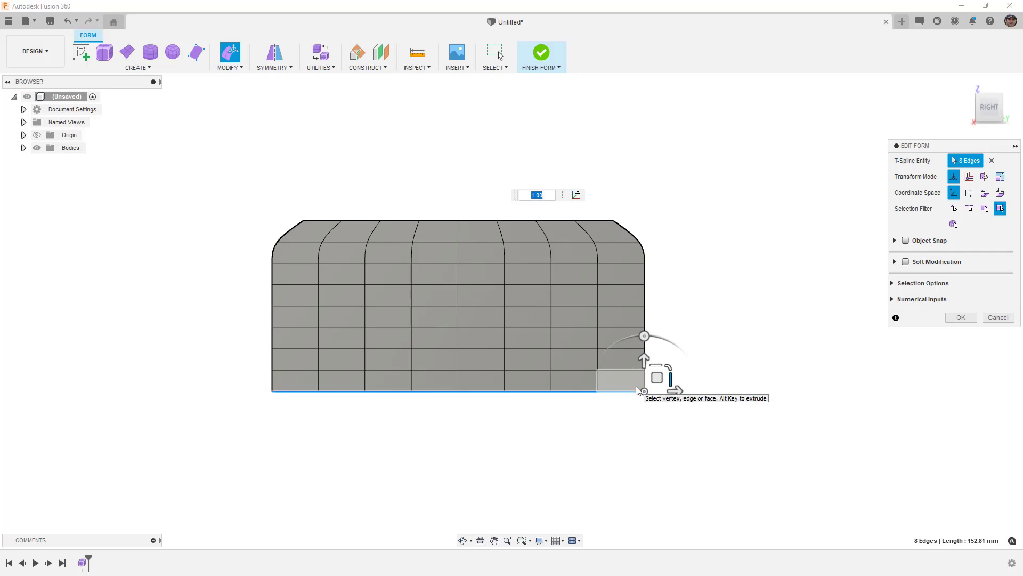
drag(644, 336, 630, 341)
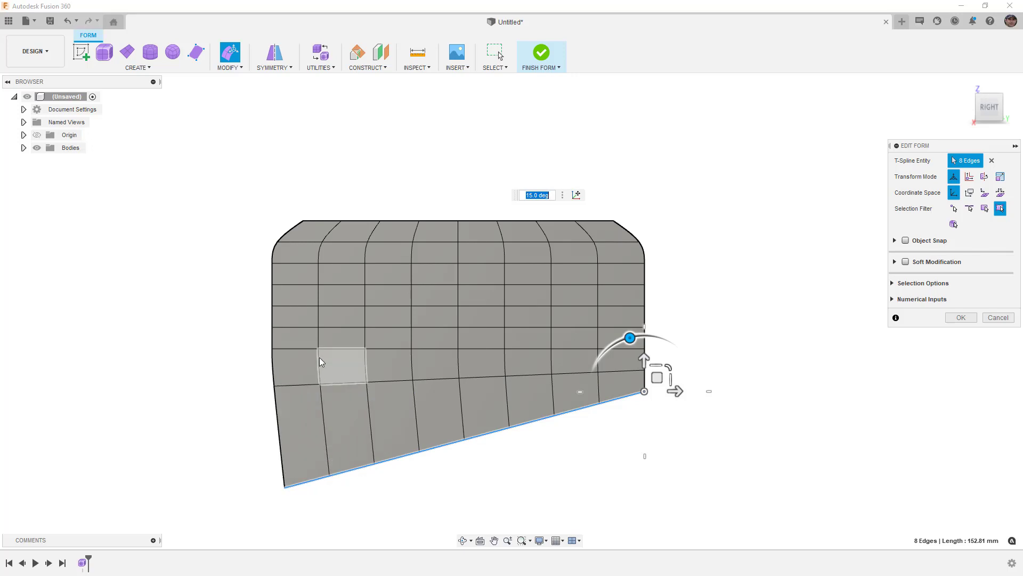
click(757, 376)
click(955, 318)
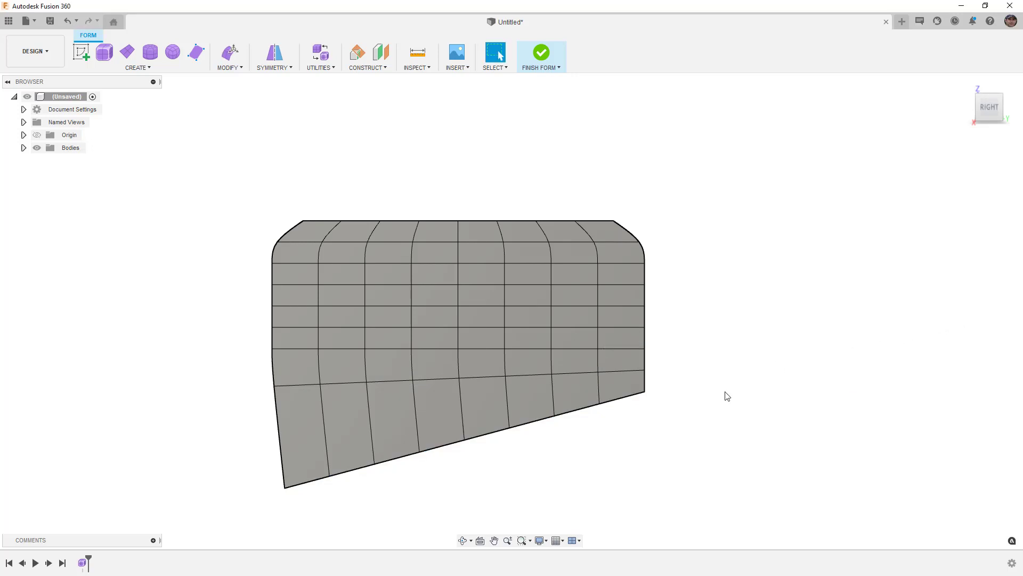
Delete the complete row of interior edges directly above the slanted lower boundary
shift+middle_drag(692, 423, 653, 430)
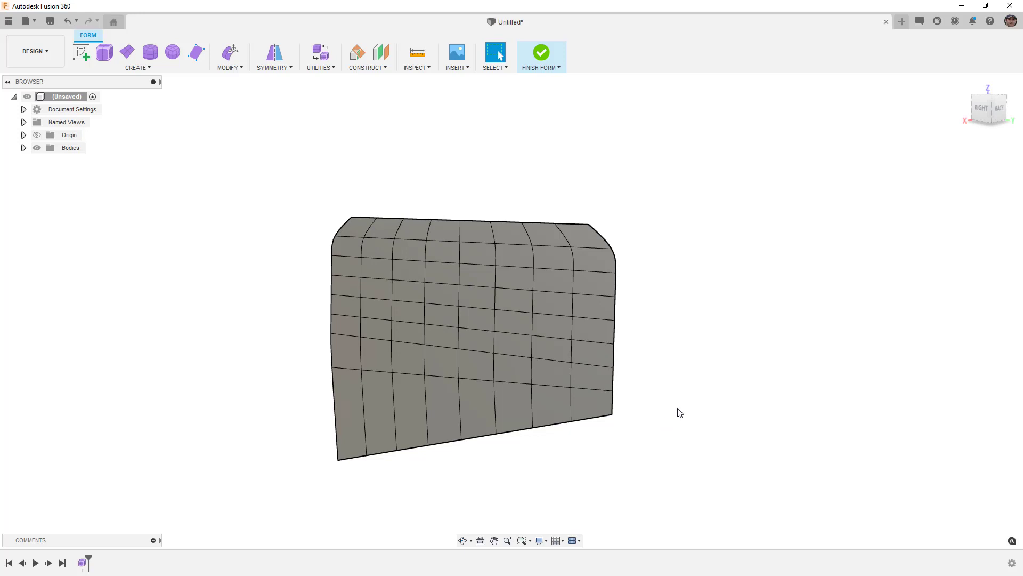
click(983, 110)
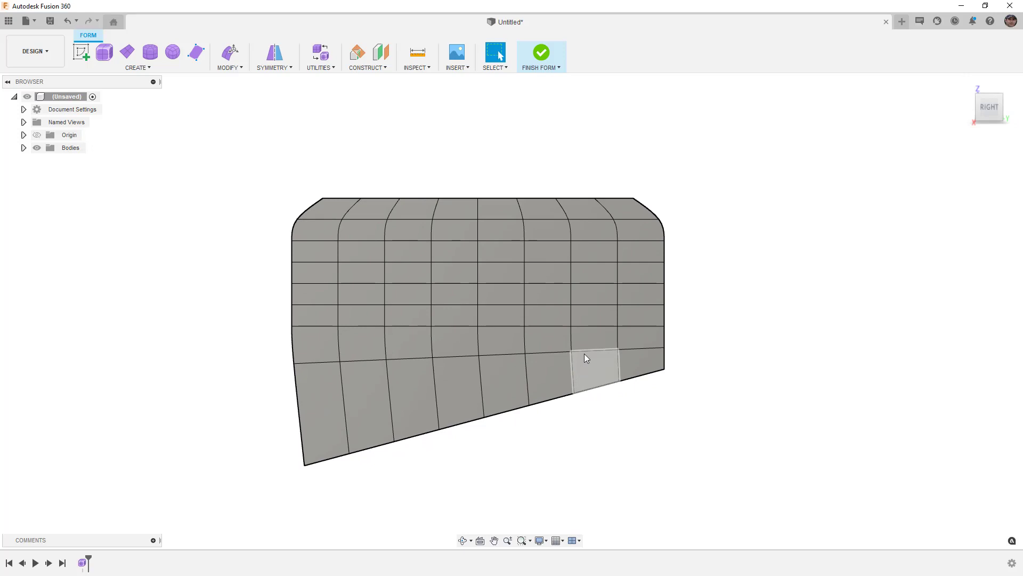
double_click(588, 352)
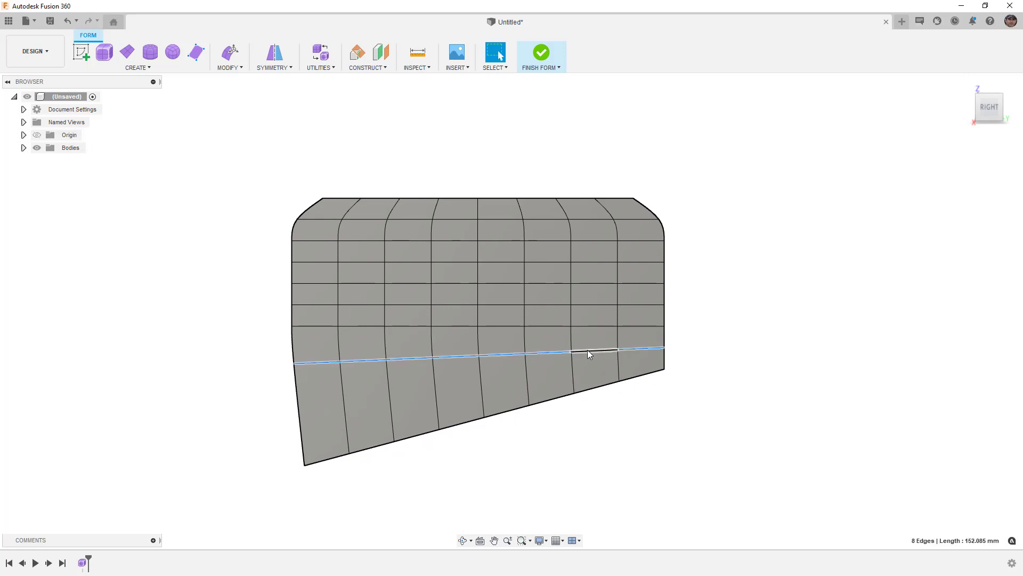
key(Delete)
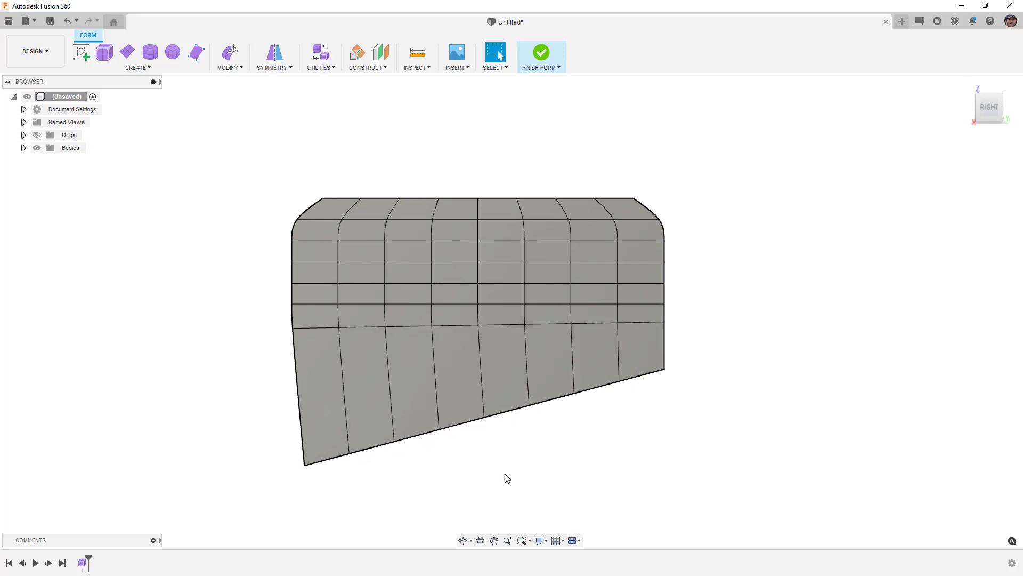
Insert a row of edges above the slanted lower boundary using Simple mode, Single side and insert location 0.50
click(232, 68)
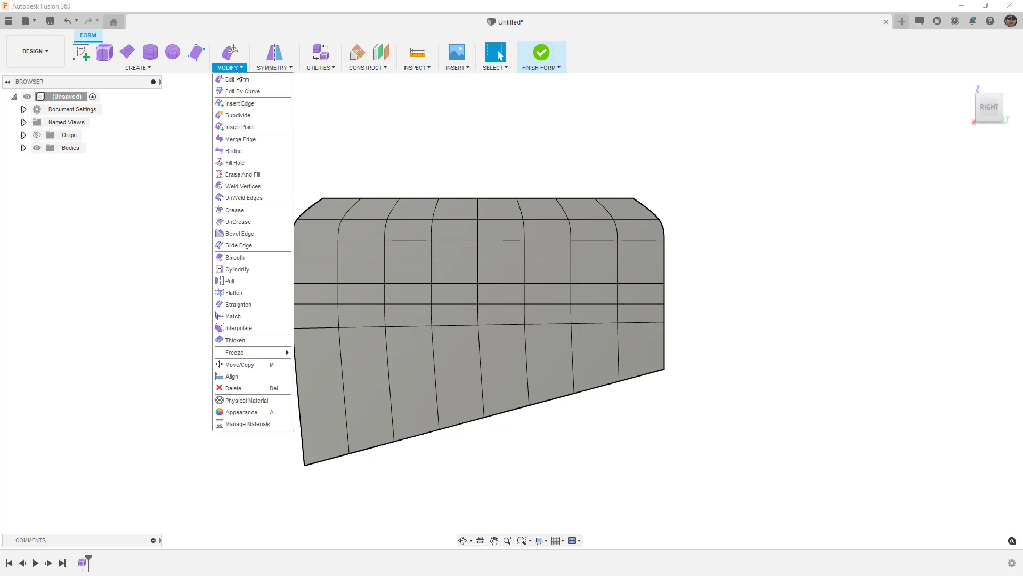
click(241, 102)
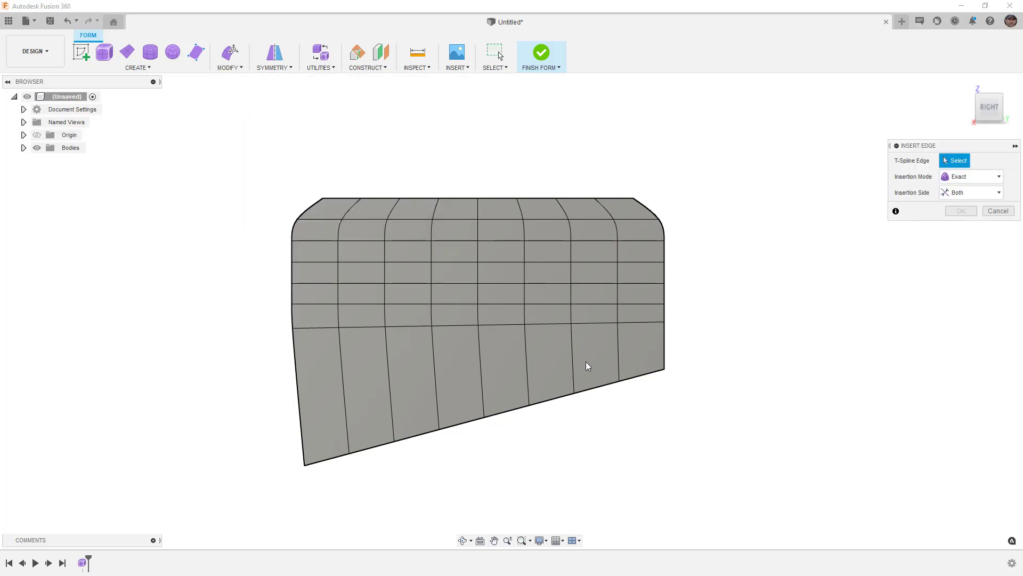
double_click(596, 386)
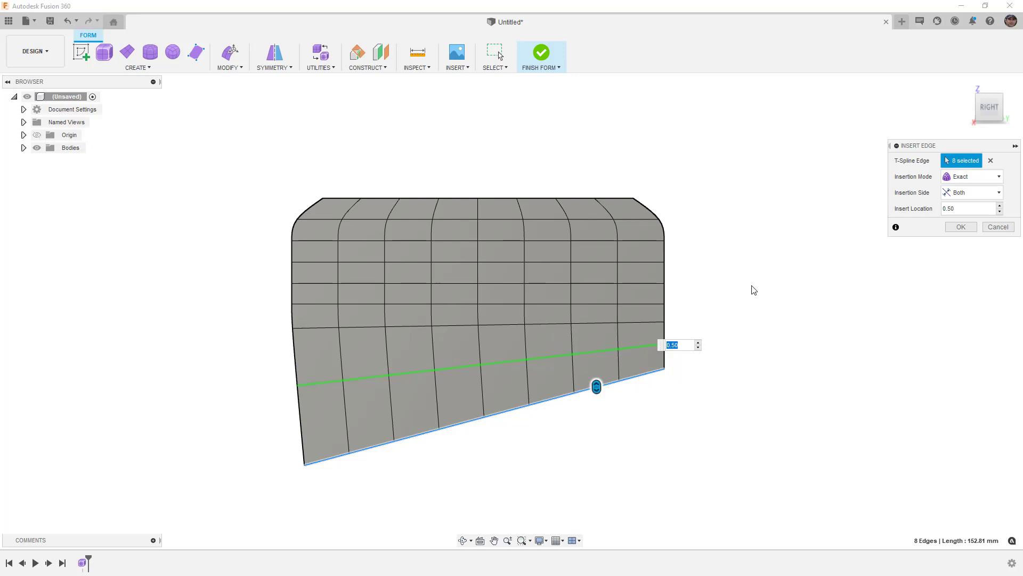
click(963, 180)
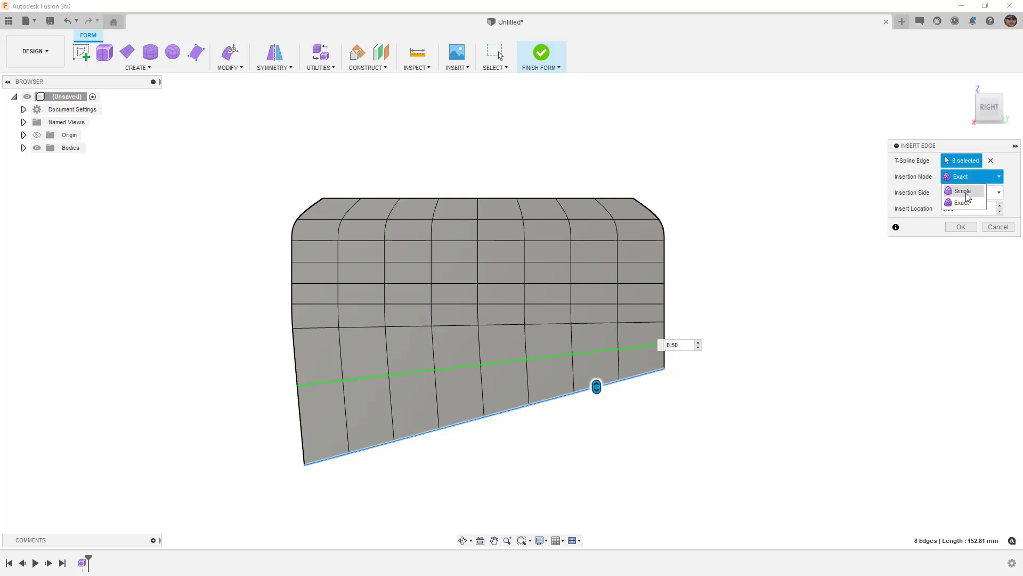
click(963, 191)
click(964, 207)
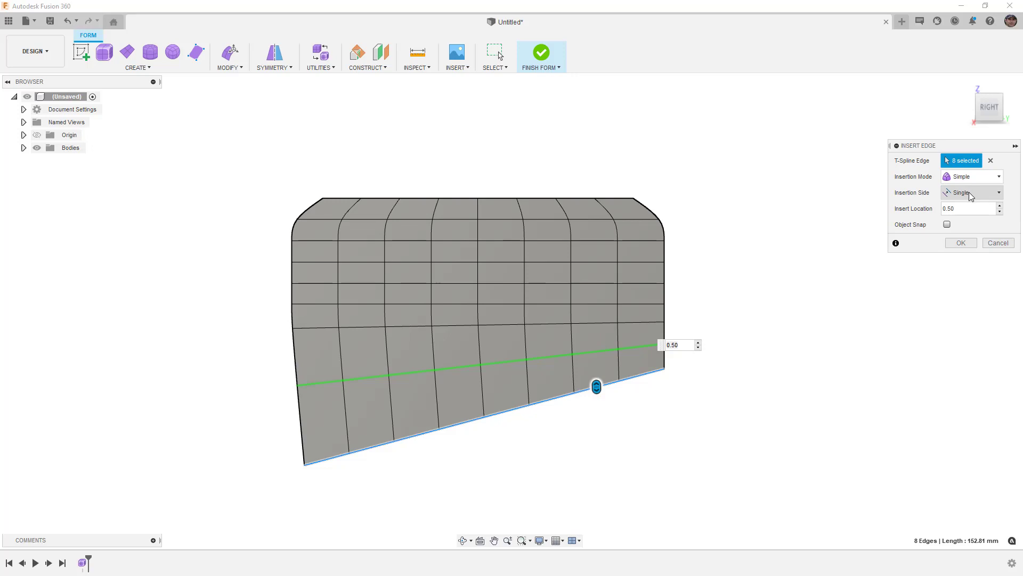
click(969, 193)
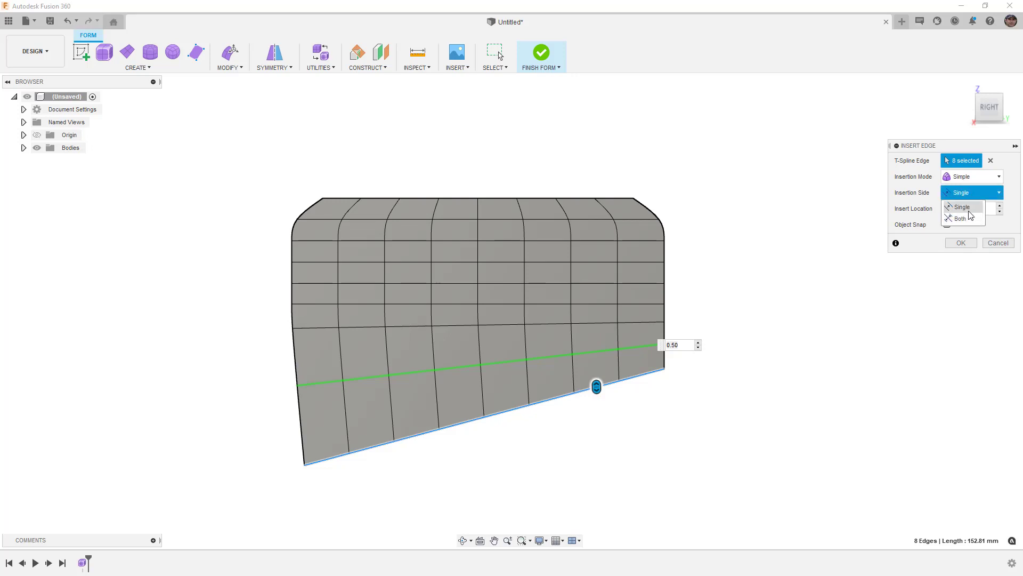
click(971, 193)
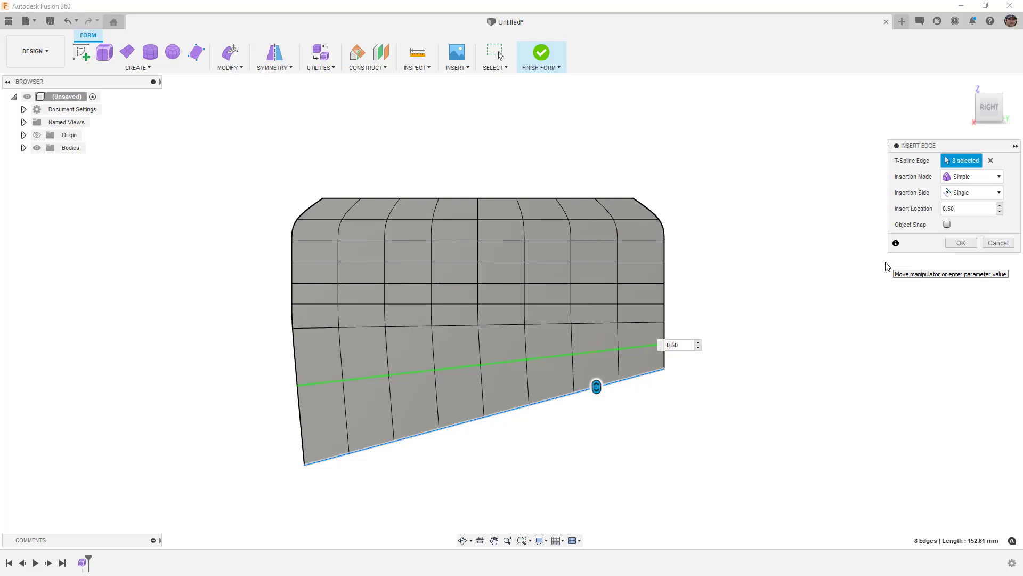
click(954, 244)
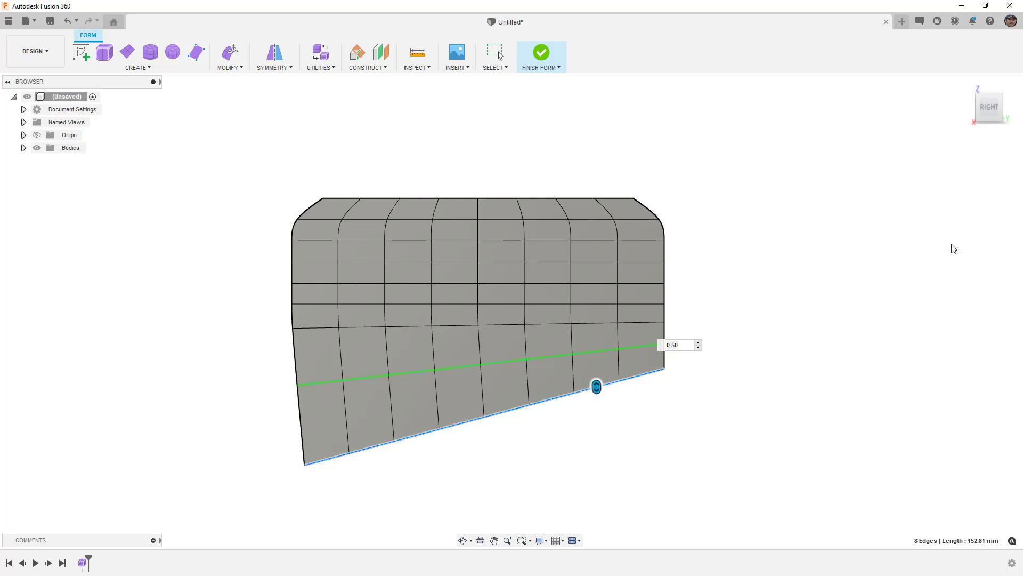
Start editing the form in the right view and show the expanded selection options
shift+middle_drag(796, 305, 620, 347)
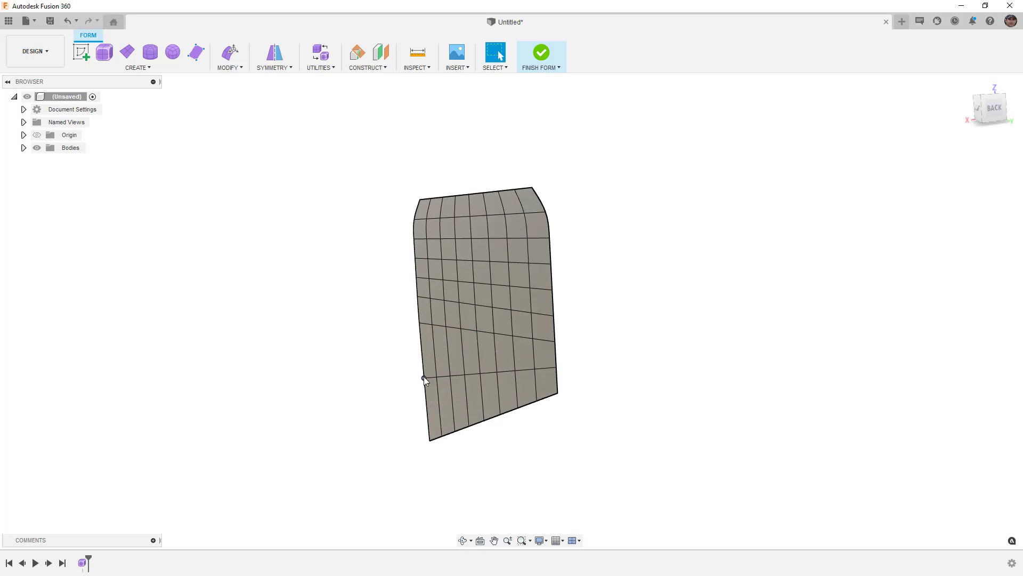
click(231, 53)
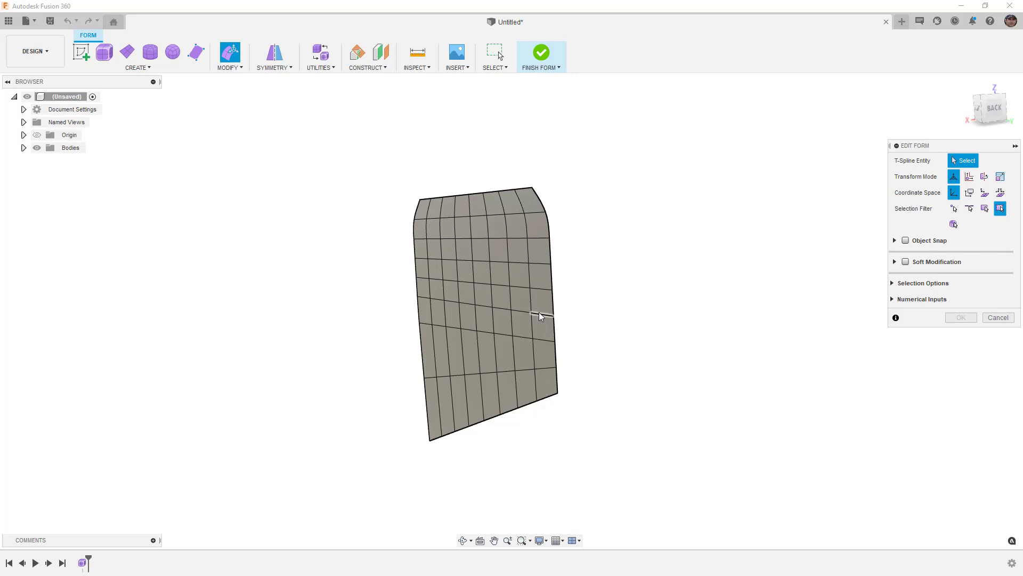
click(970, 112)
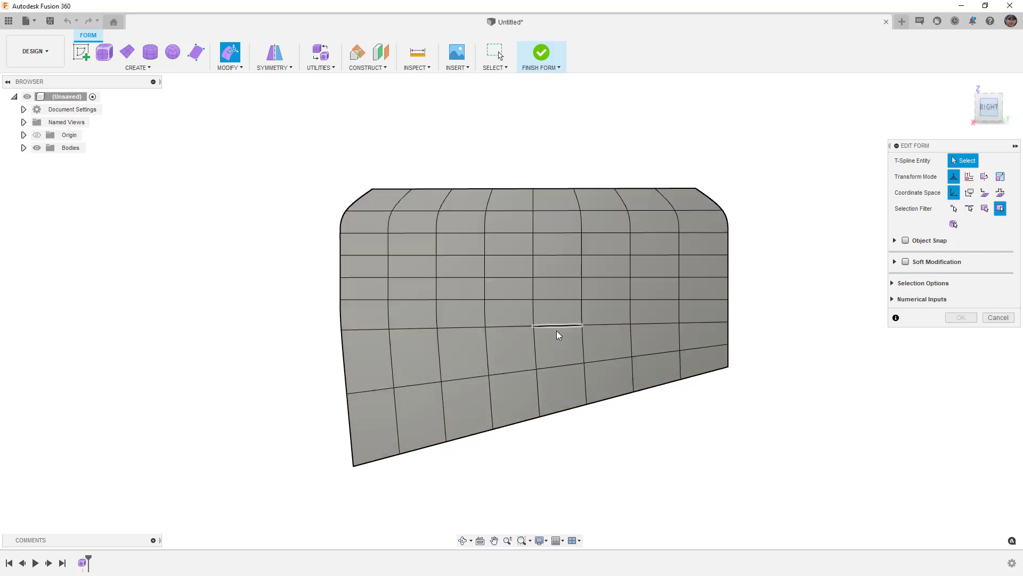
click(893, 284)
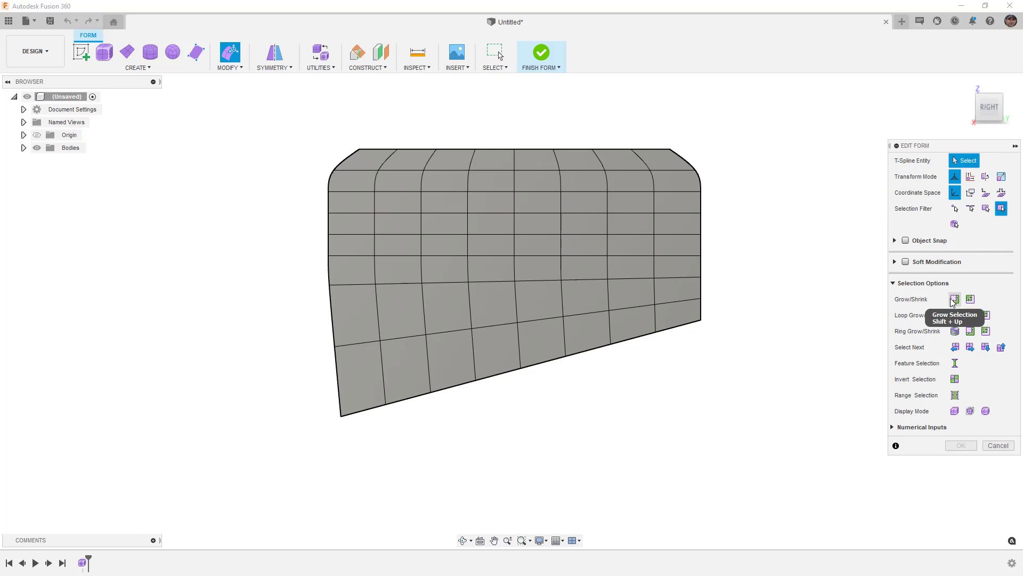
Select a face just right of the middle of the form, then grow and shrink the selection by one and two rings
click(565, 248)
key(shift+Up)
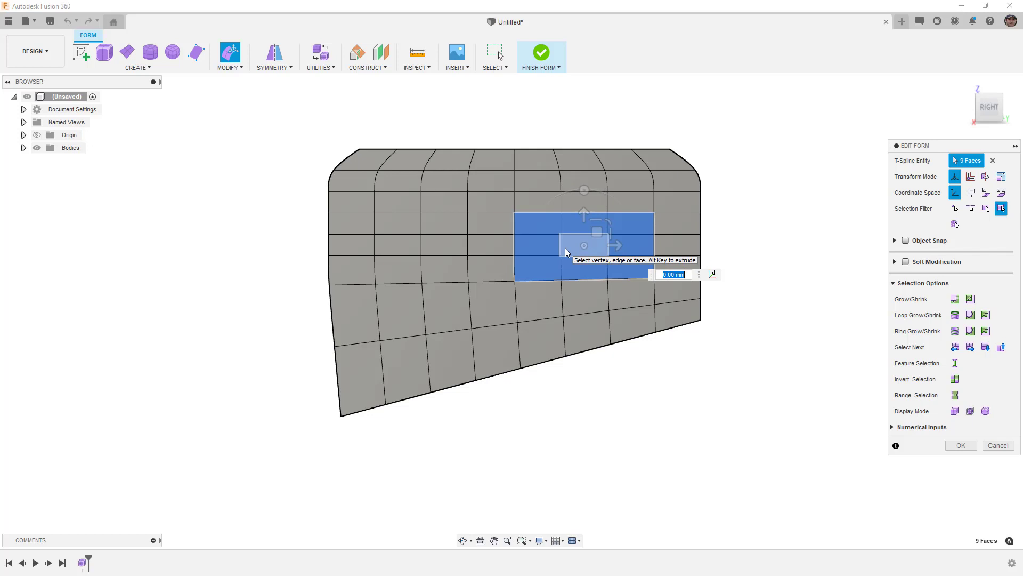
key(shift+Down)
key(shift+Up)
key(shift+Up)
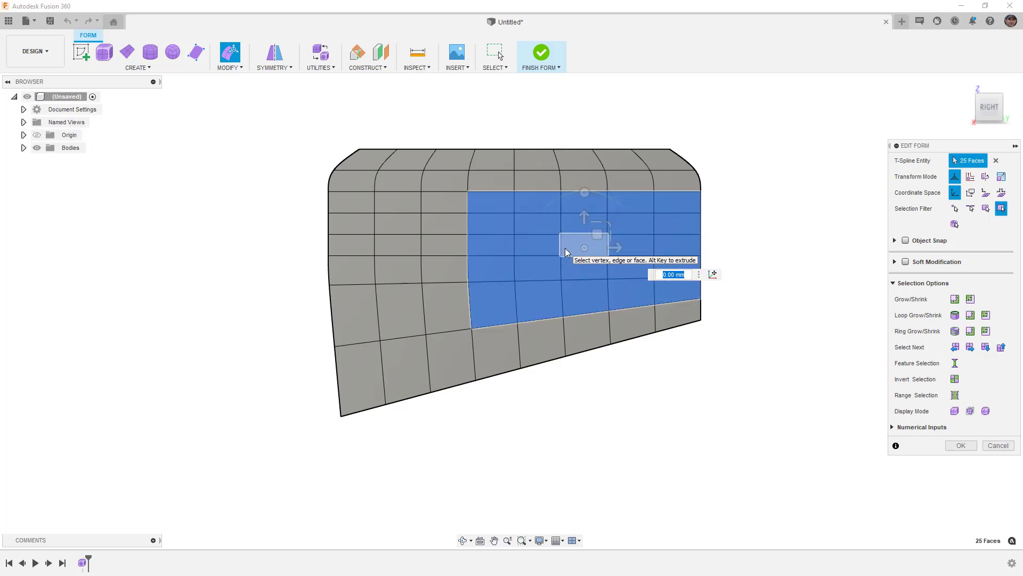
key(shift+Down)
key(shift+Down)
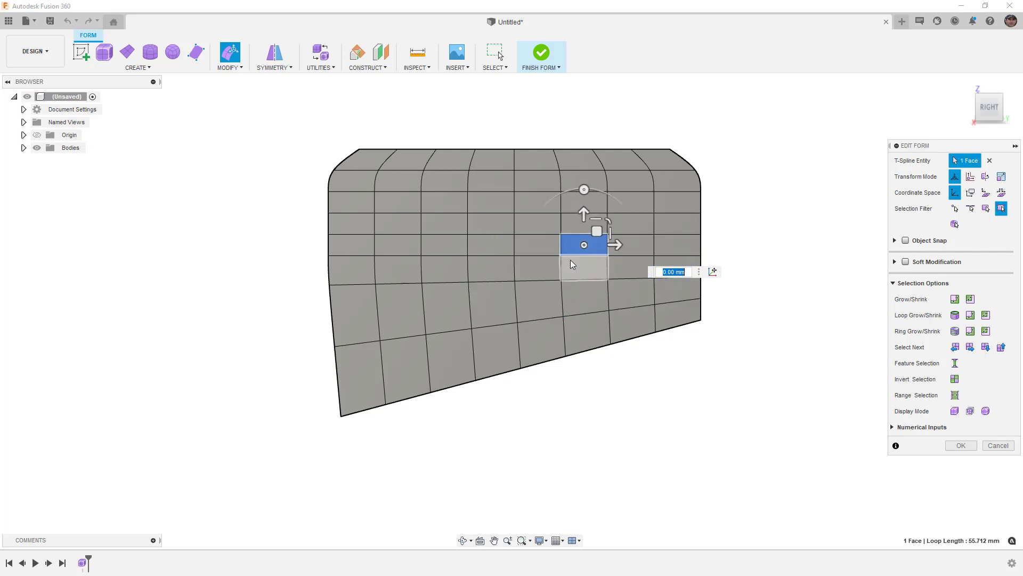
Clear the face selection, select the interior vertex at its upper left corner, and grow and shrink the vertex selection once
click(660, 373)
click(560, 235)
click(561, 234)
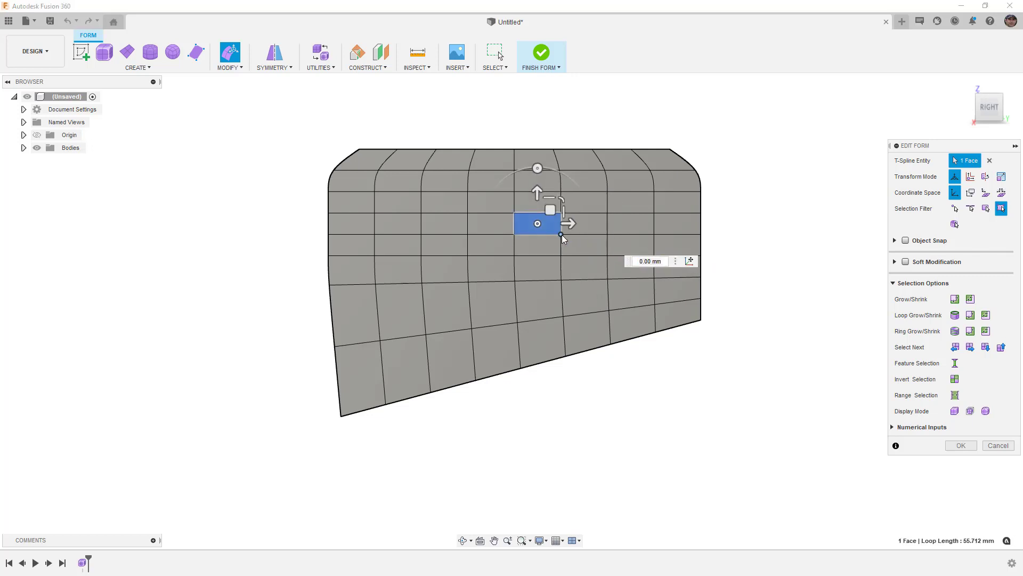
key(shift+Up)
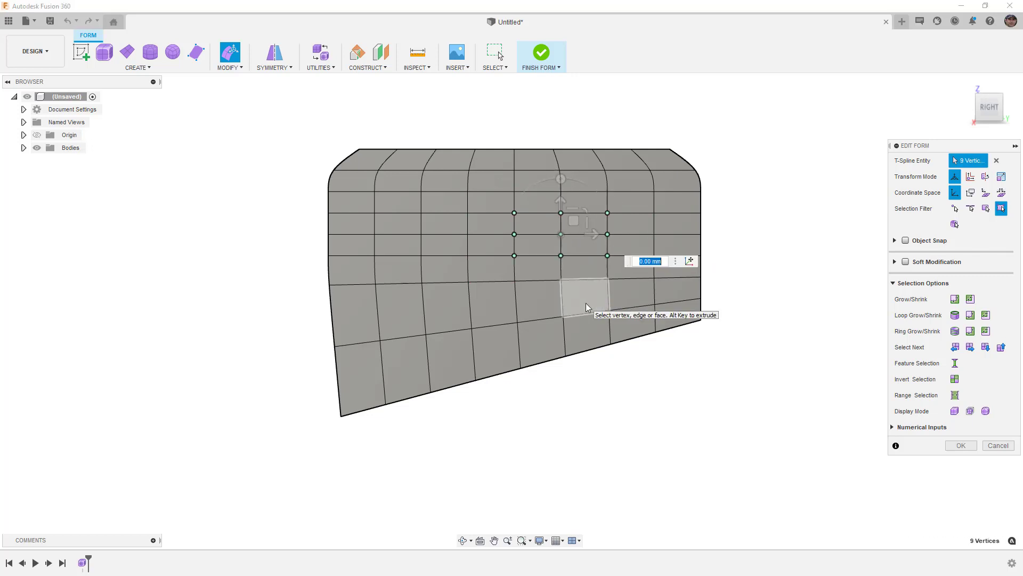
key(shift+Down)
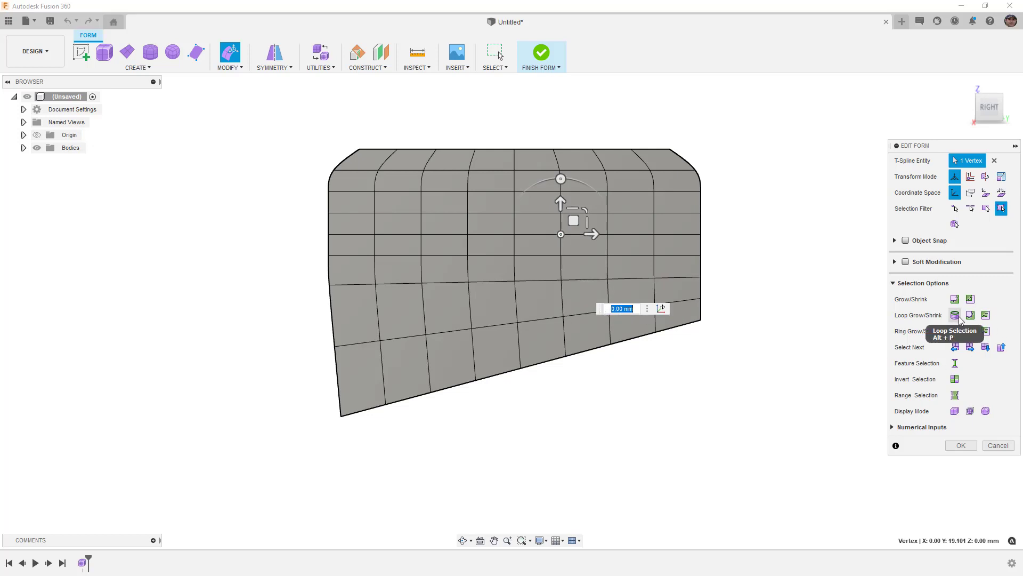
Select a vertical interior edge, extend it to its edge ring and full loops, then clear the selection
click(609, 248)
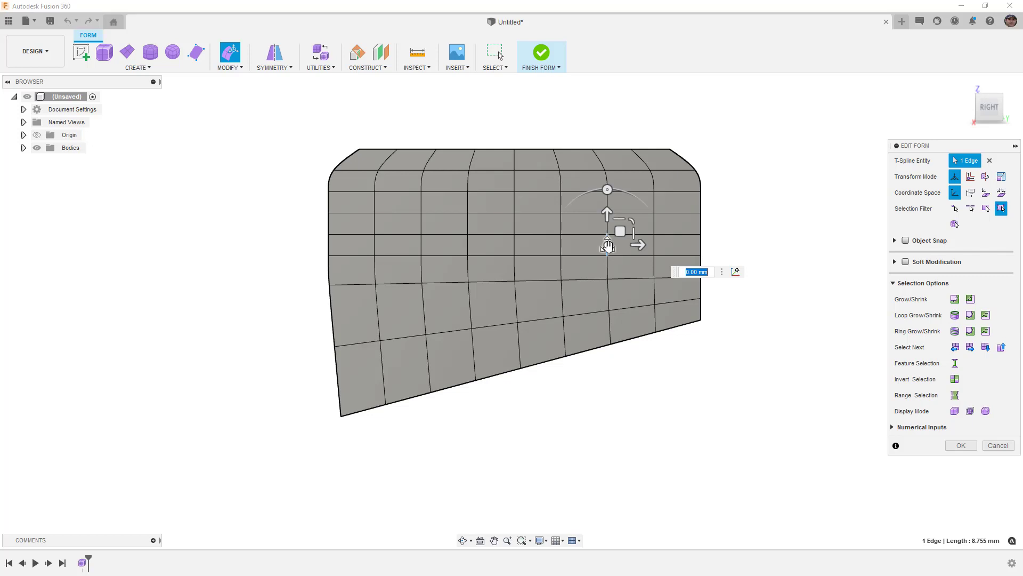
click(956, 332)
click(955, 315)
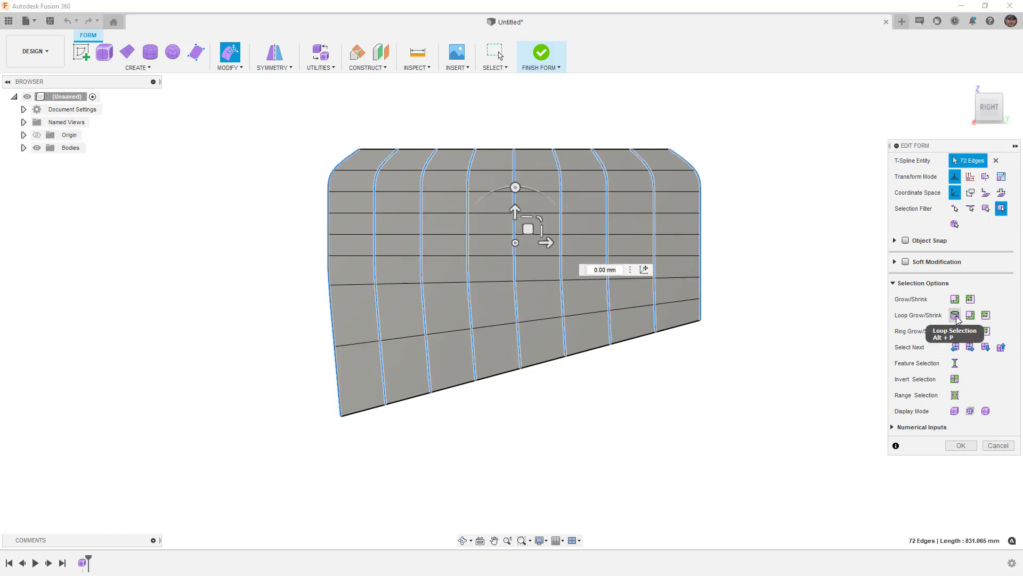
click(778, 329)
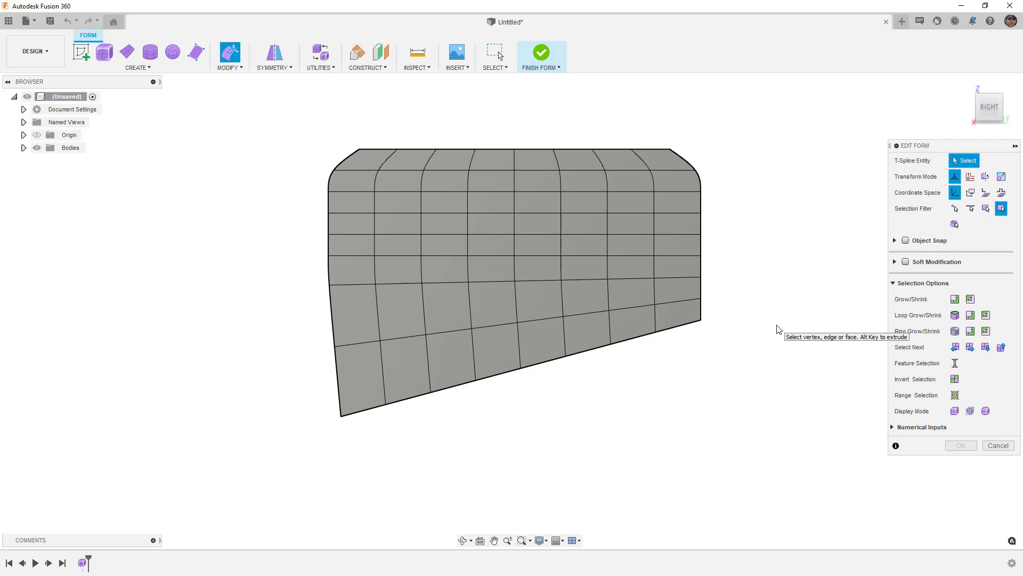
Collapse the selection options and try loop selection on a full horizontal row and a full vertical column of edges
click(891, 284)
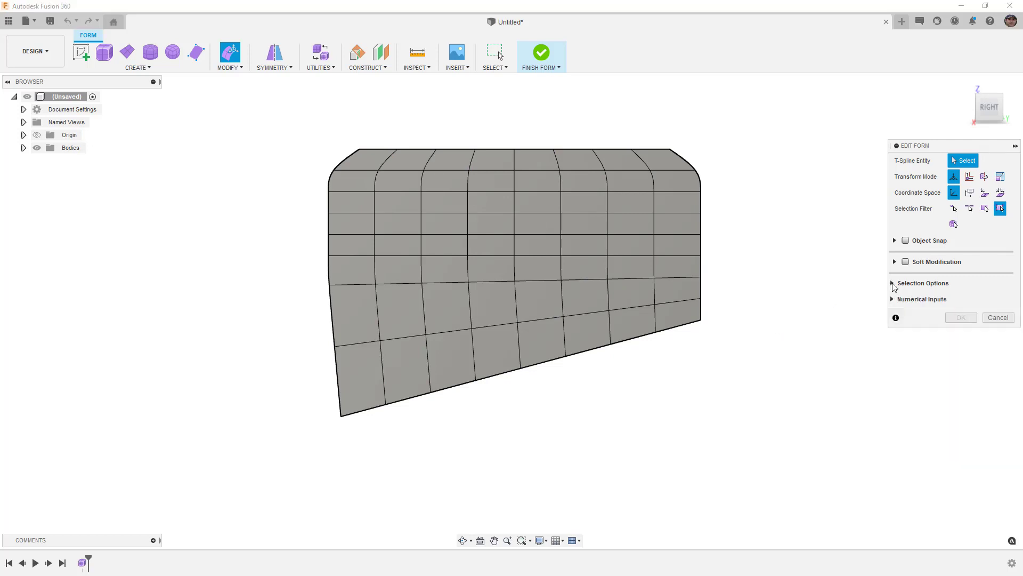
click(679, 235)
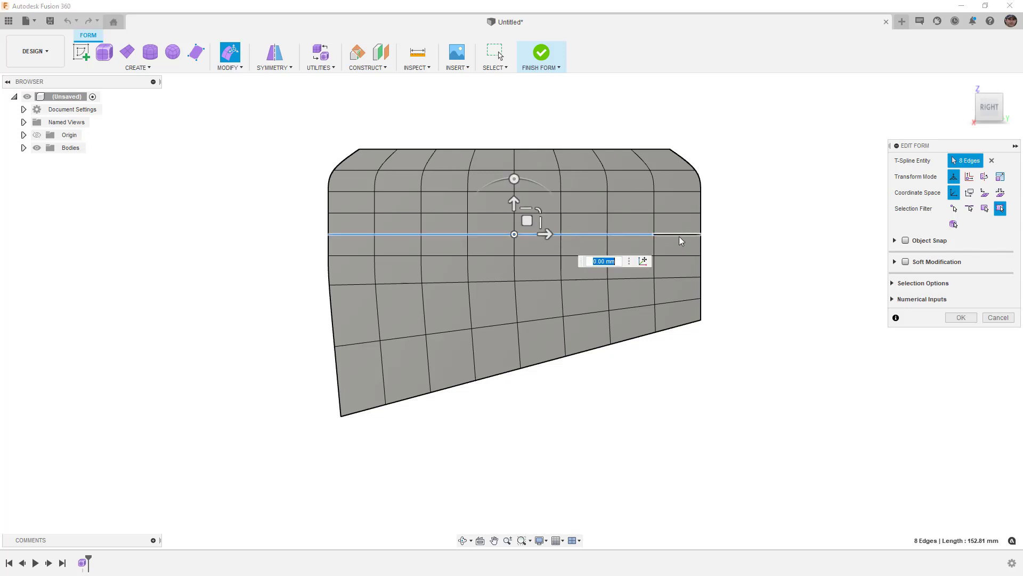
click(706, 366)
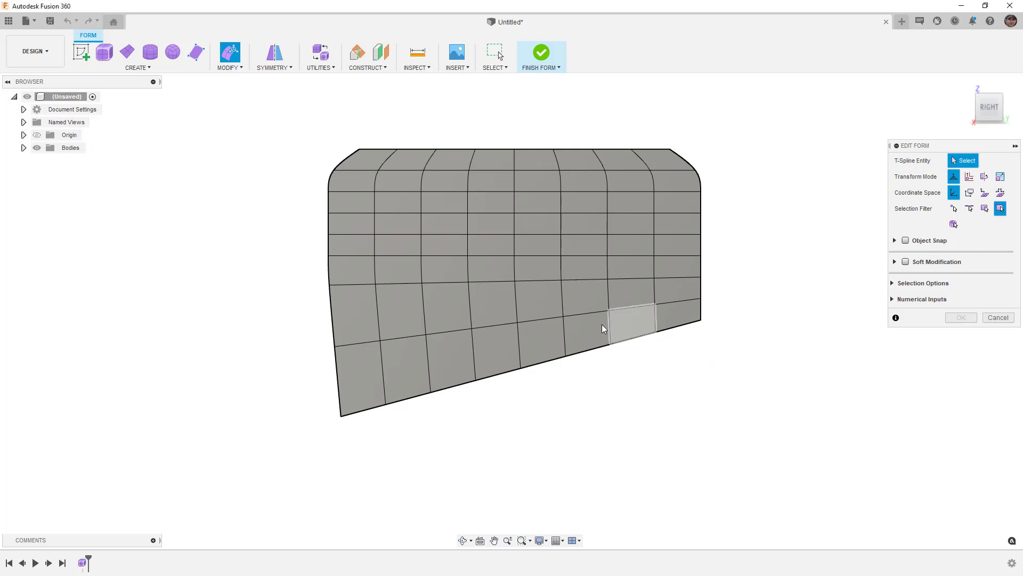
double_click(563, 293)
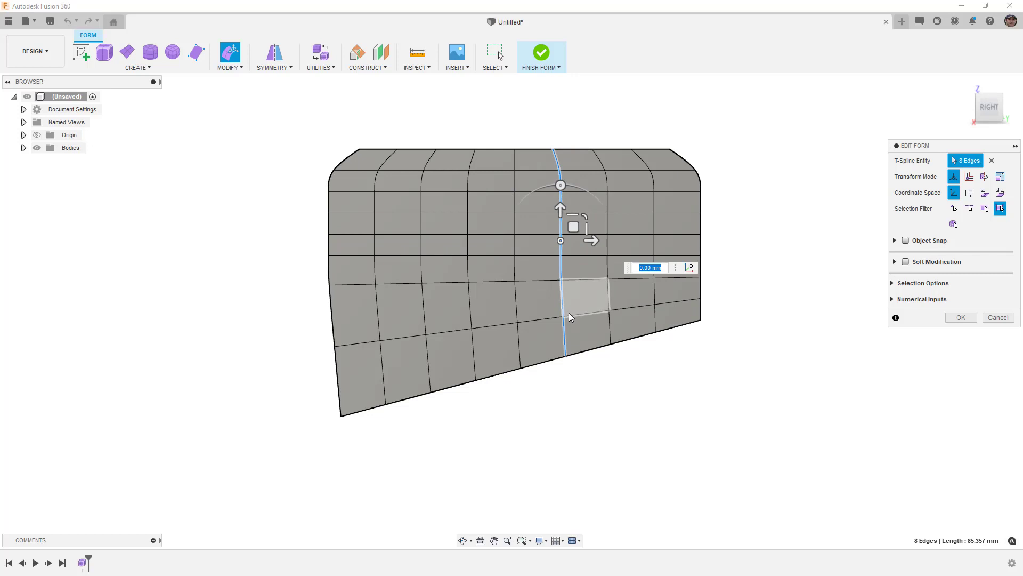
click(681, 359)
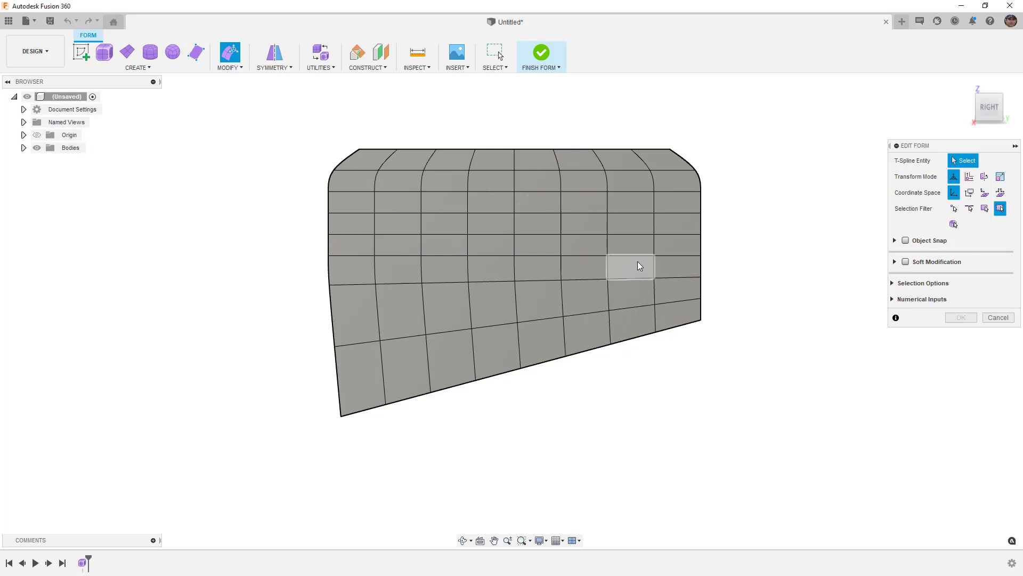
Select all faces of the form and clear them, then select a range of six faces in one row and clear it
key(ctrl+a)
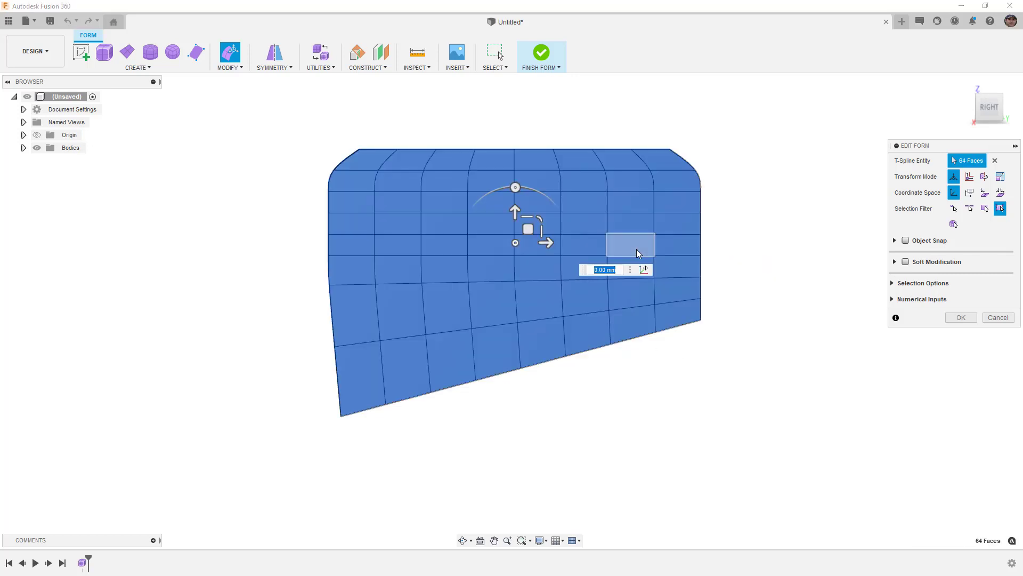
click(738, 262)
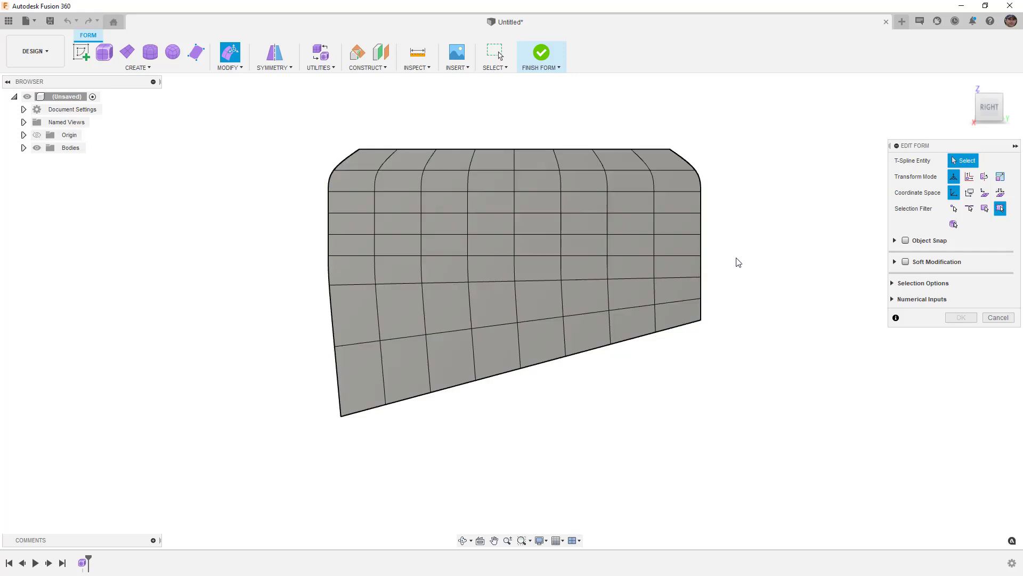
click(635, 243)
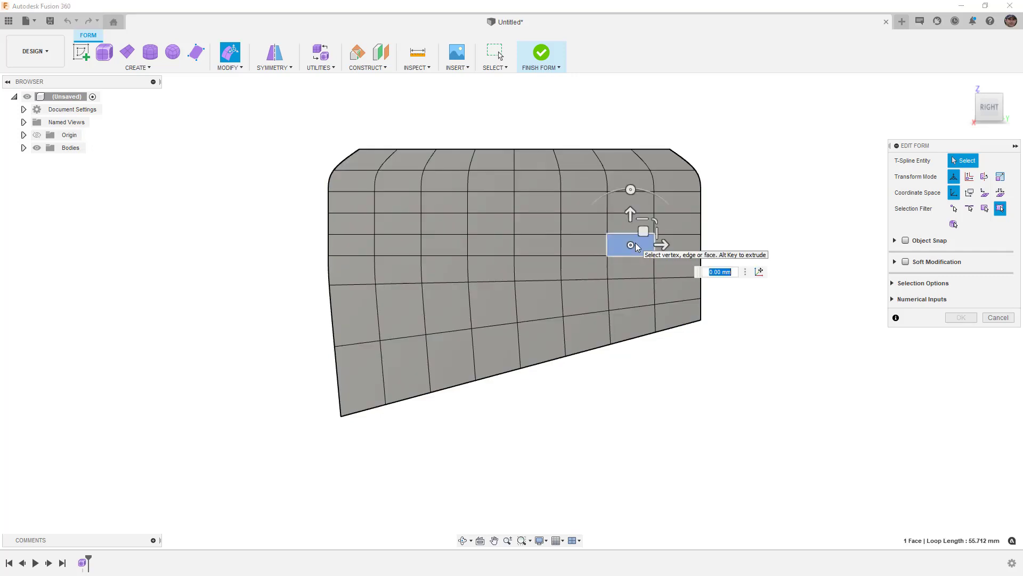
shift+click(395, 248)
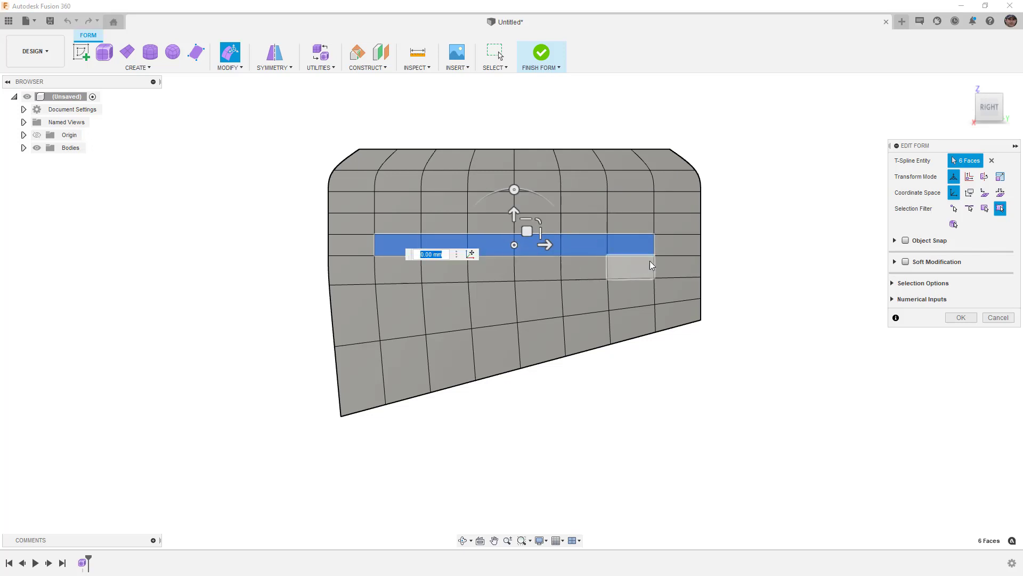
click(762, 269)
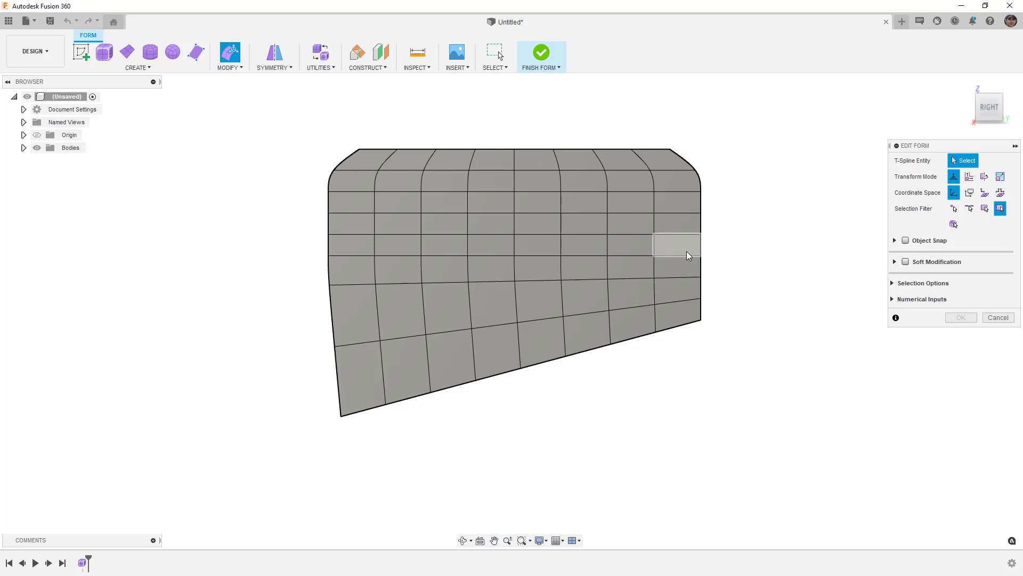
Select a range of six edges in one horizontal row, starting from the right end, then clear the selection
click(682, 256)
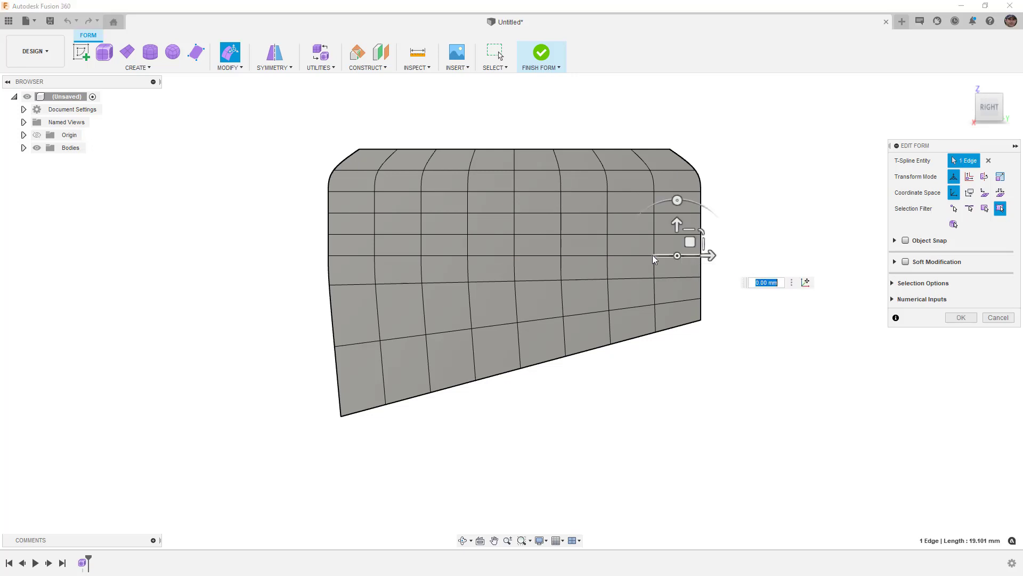
shift+double_click(446, 255)
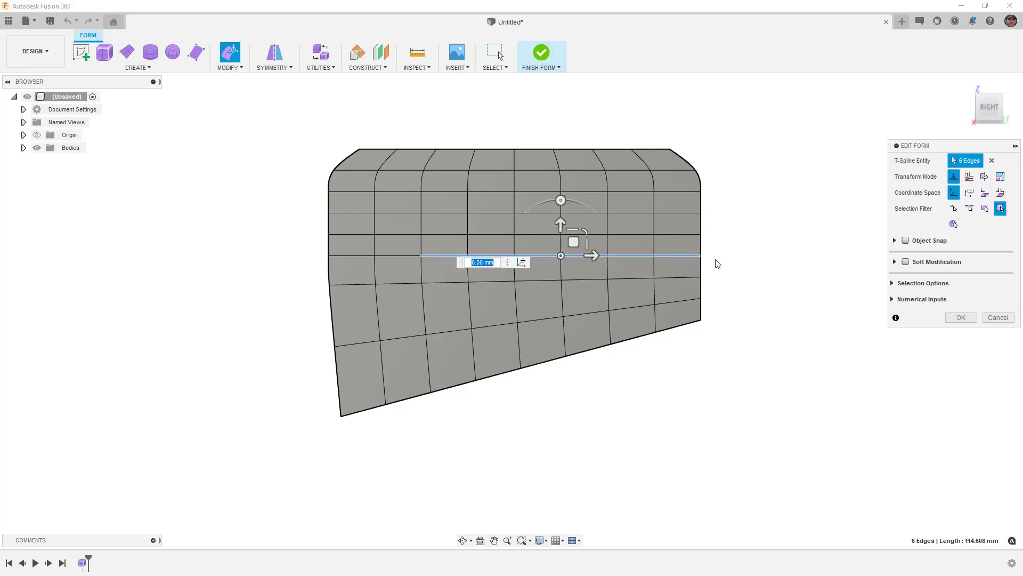
click(777, 349)
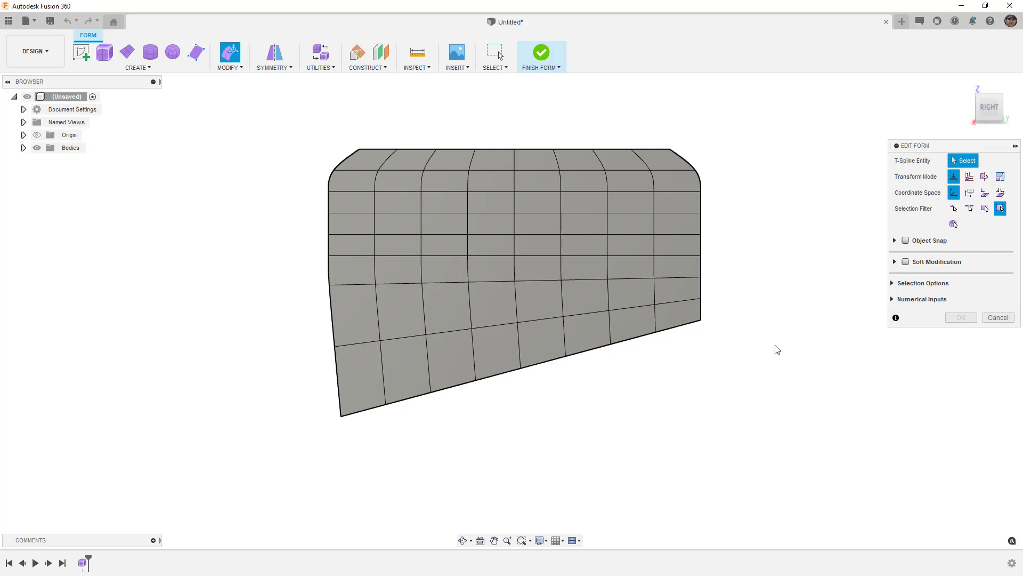
Select the second interior row of edges above the slanted lower boundary and relocate its pivot to the right end vertex
shift+middle_drag(749, 375, 702, 379)
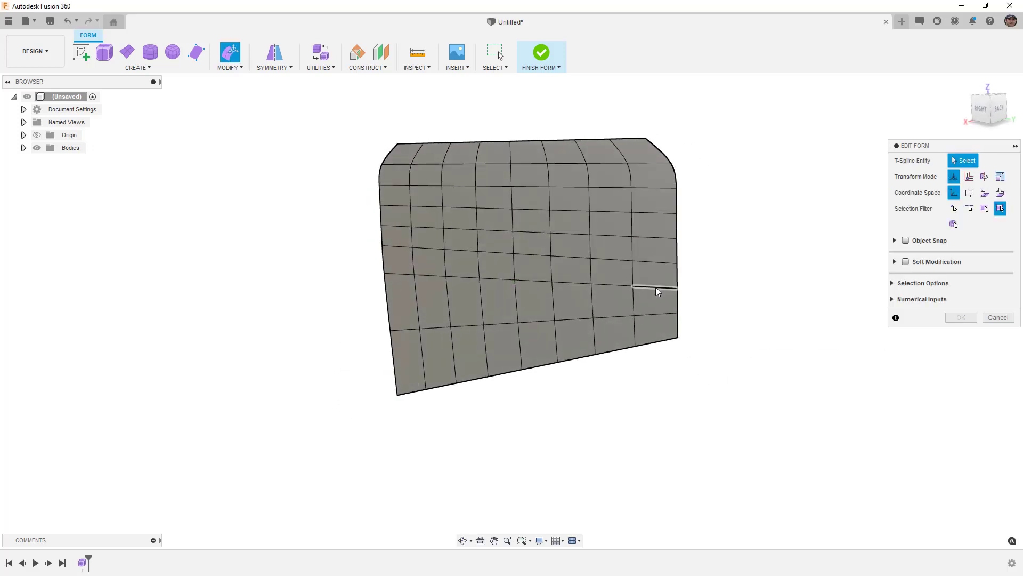
double_click(656, 287)
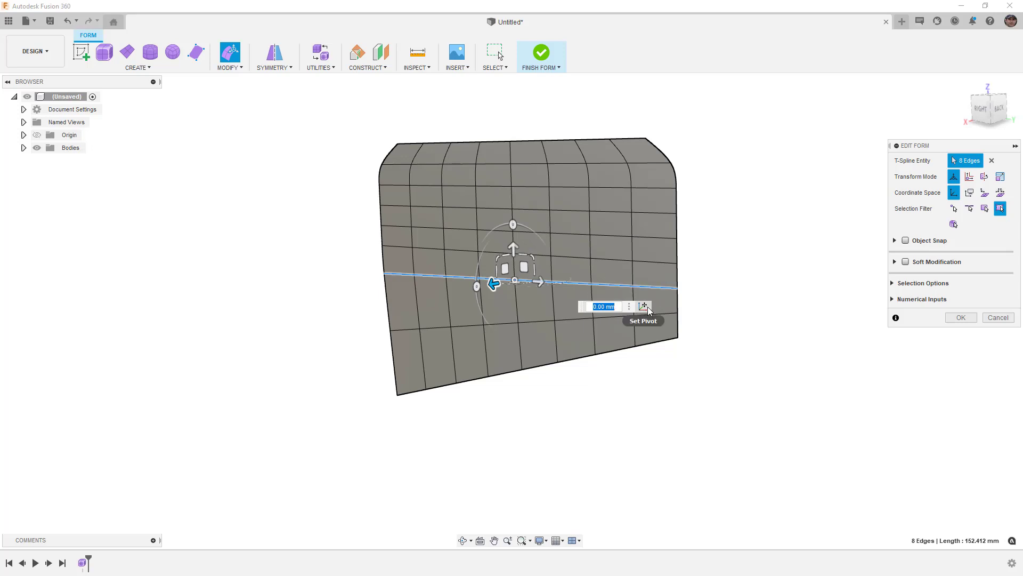
click(644, 307)
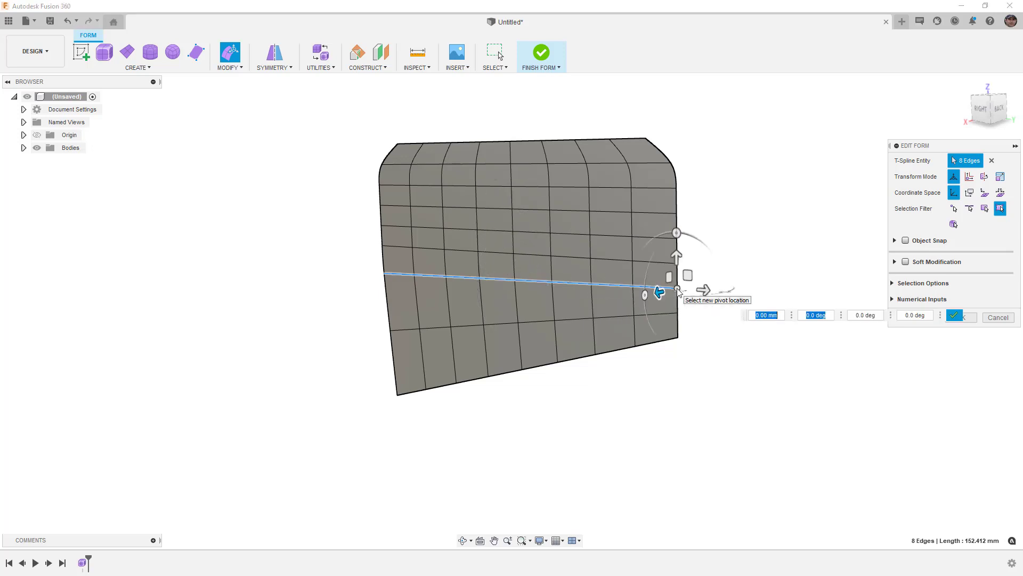
click(678, 290)
click(954, 315)
Rotate the selected row of edges outward about the vertical axis through the relocated pivot, then deselect it
shift+middle_drag(741, 314, 692, 333)
drag(727, 341, 713, 350)
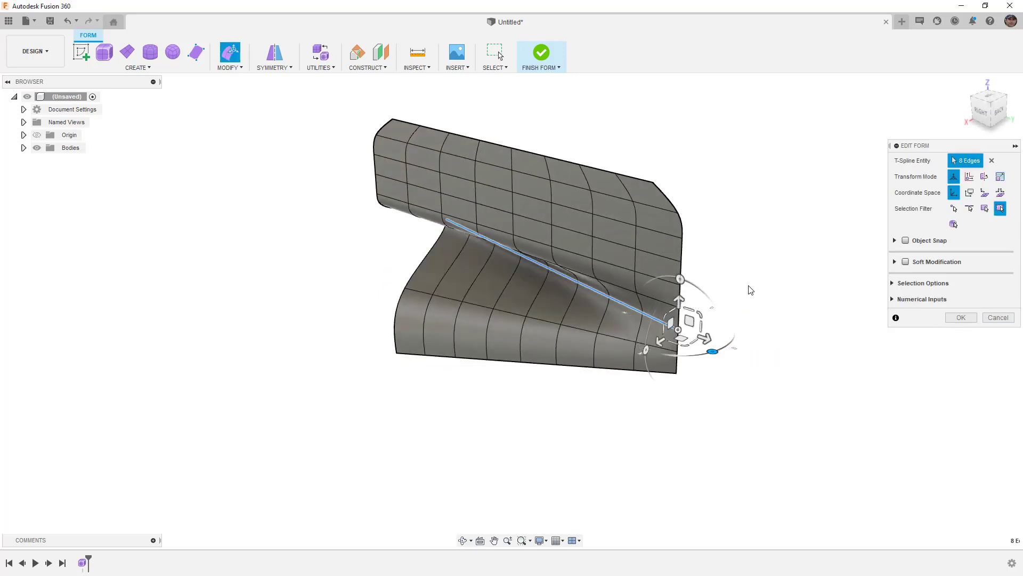
click(706, 289)
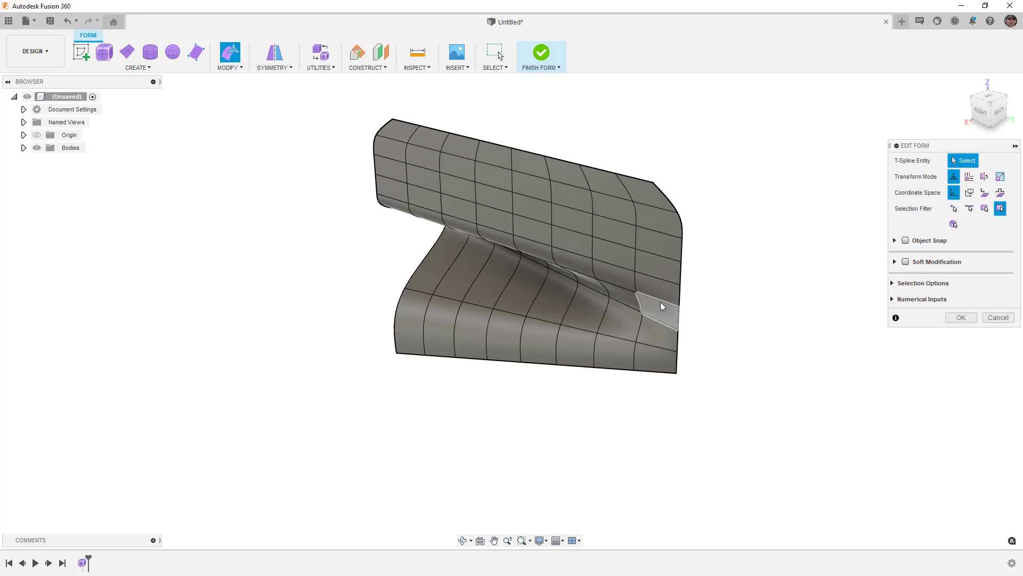
Rotate the edge row three rows above the swung one by -25 degrees about the vertical axis at its right end vertex, and view it from the back
double_click(659, 257)
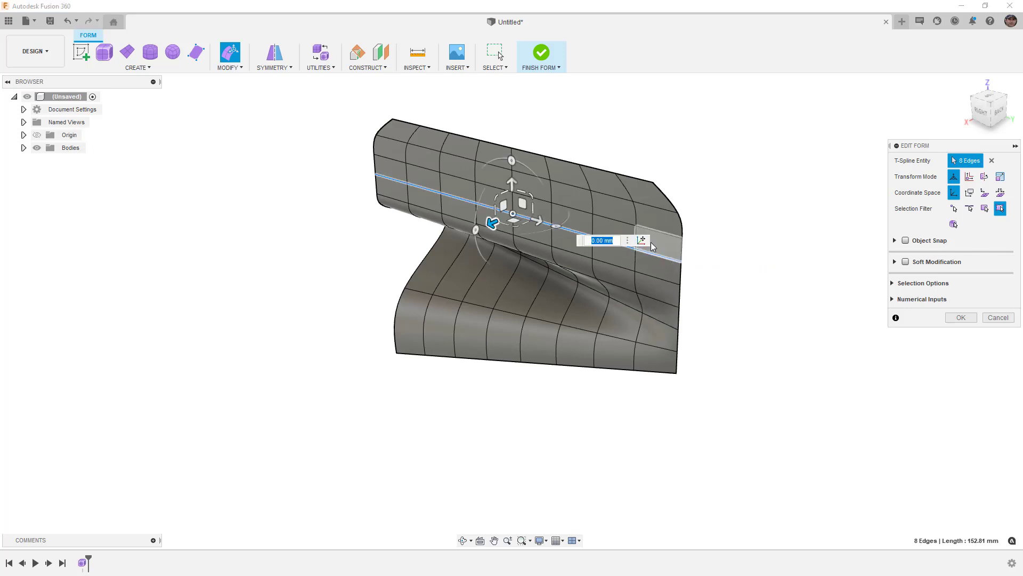
click(680, 260)
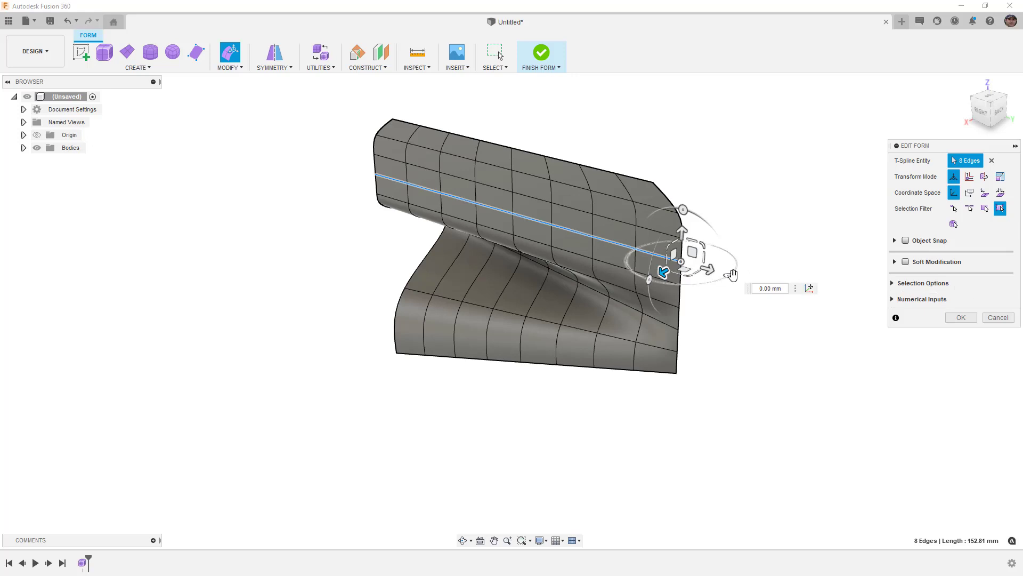
drag(728, 277, 714, 282)
shift+middle_drag(719, 334, 701, 309)
click(995, 109)
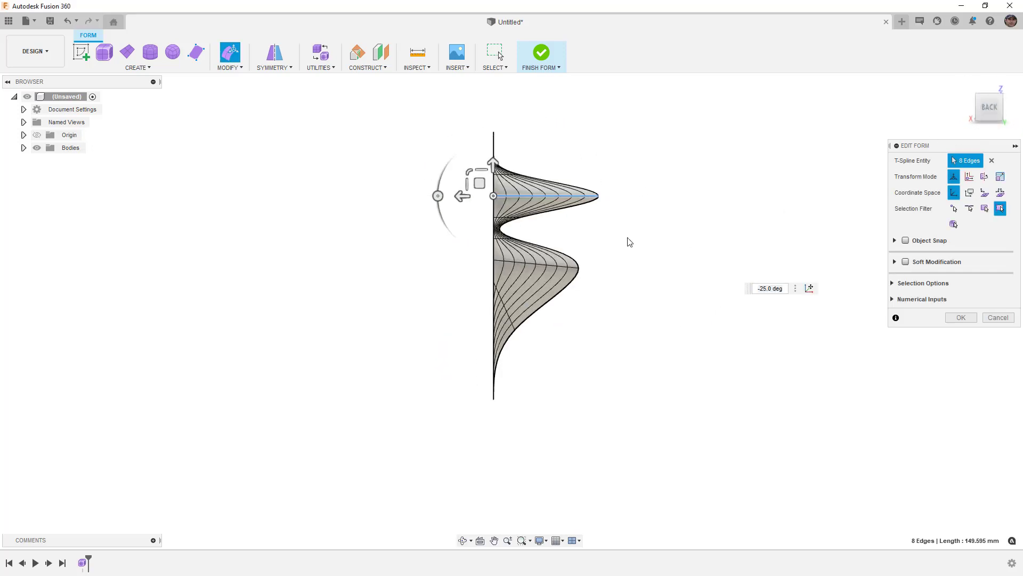
scroll(555, 229, up, 4)
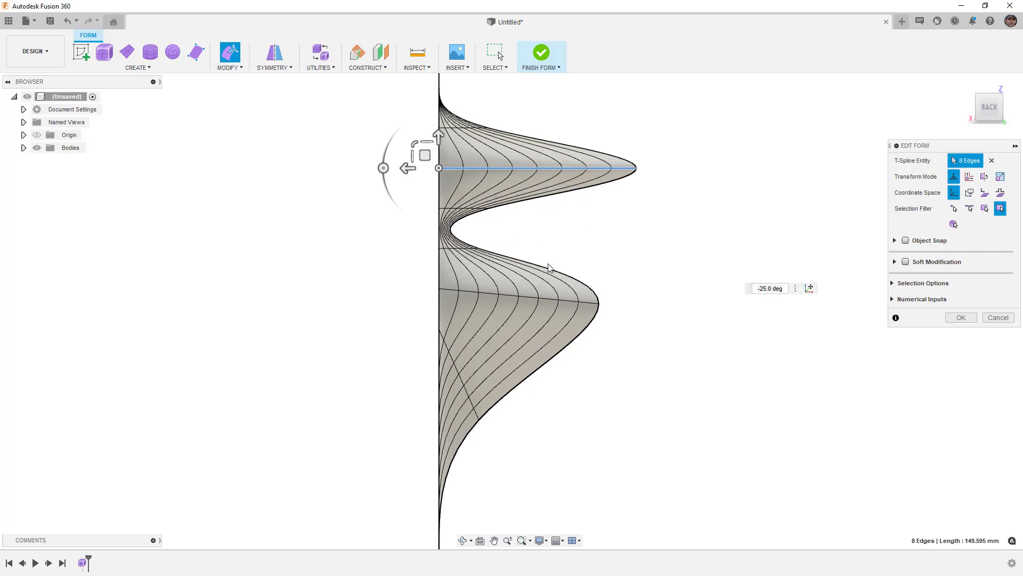
Clear the edge selection, inspect the waved surface from the back and right, and accept the form edits
scroll(562, 294, down, 3)
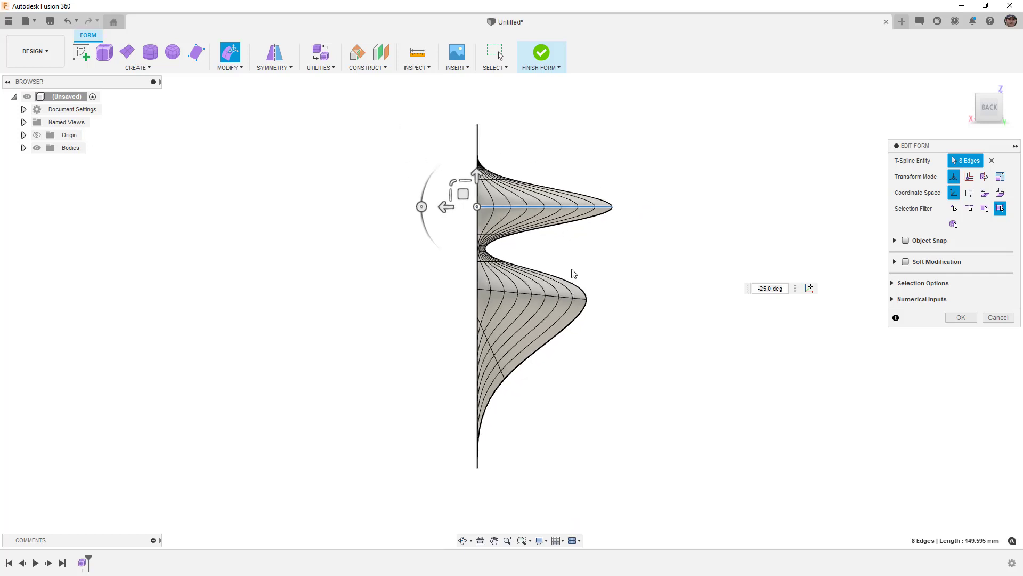
drag(958, 107, 693, 225)
middle_drag(647, 229, 637, 211)
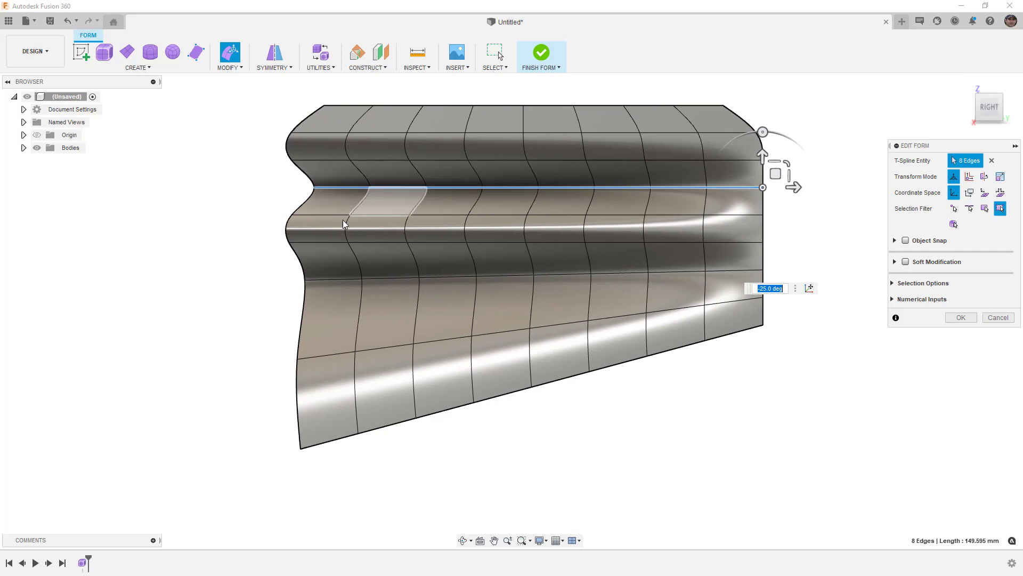
click(221, 260)
scroll(221, 261, down, 3)
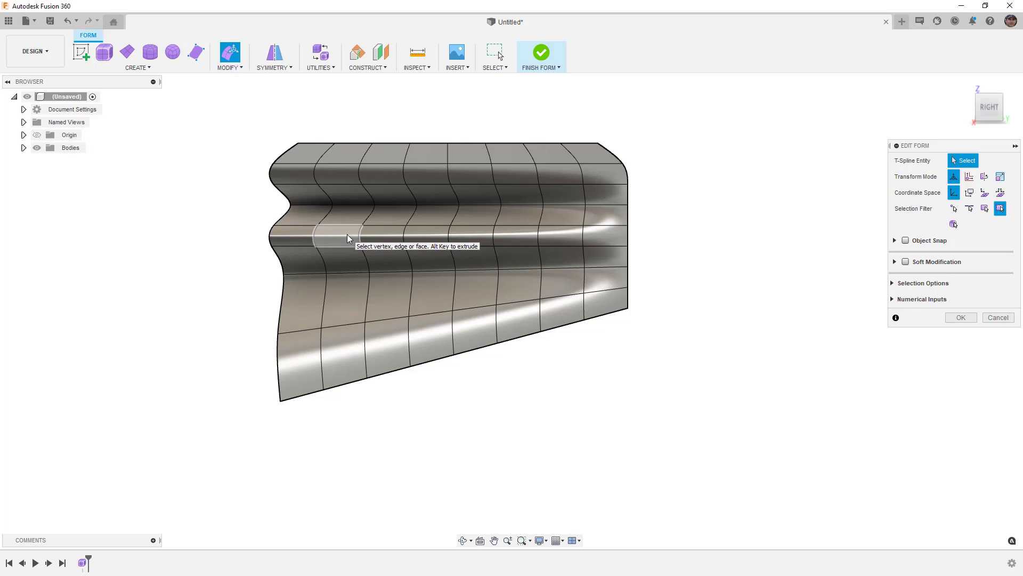
shift+middle_drag(706, 265, 640, 258)
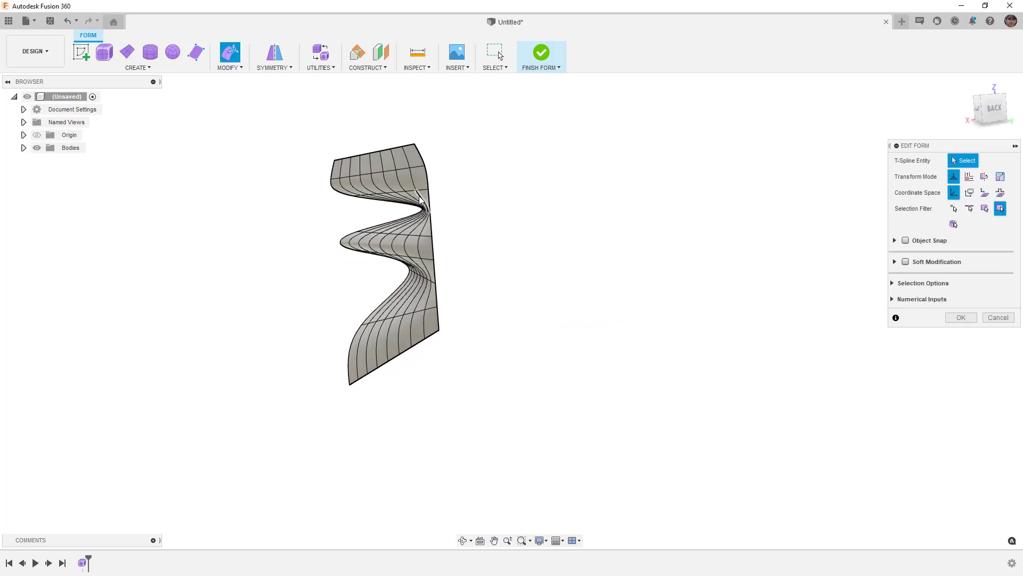
shift+middle_drag(388, 274, 466, 264)
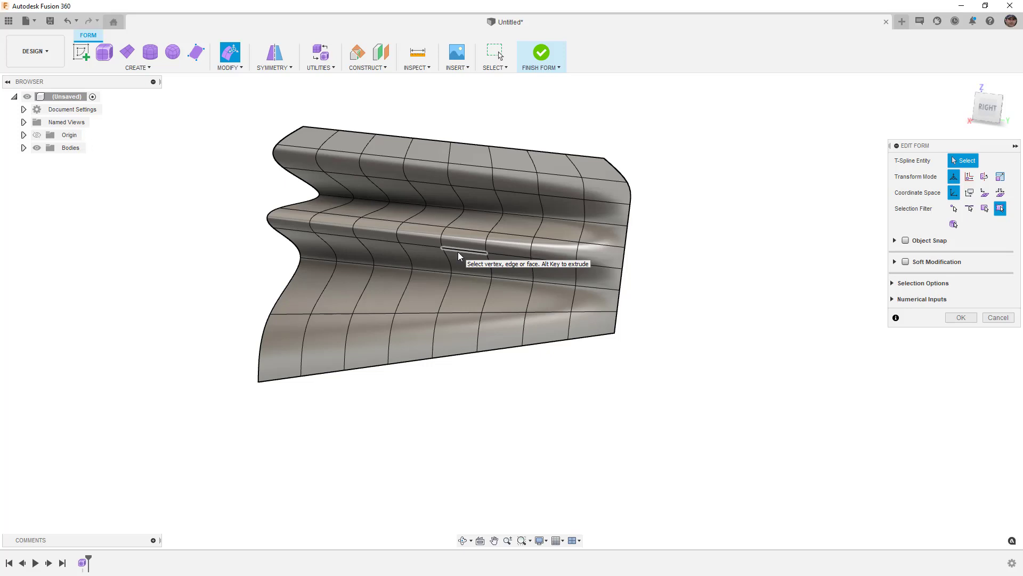
click(962, 317)
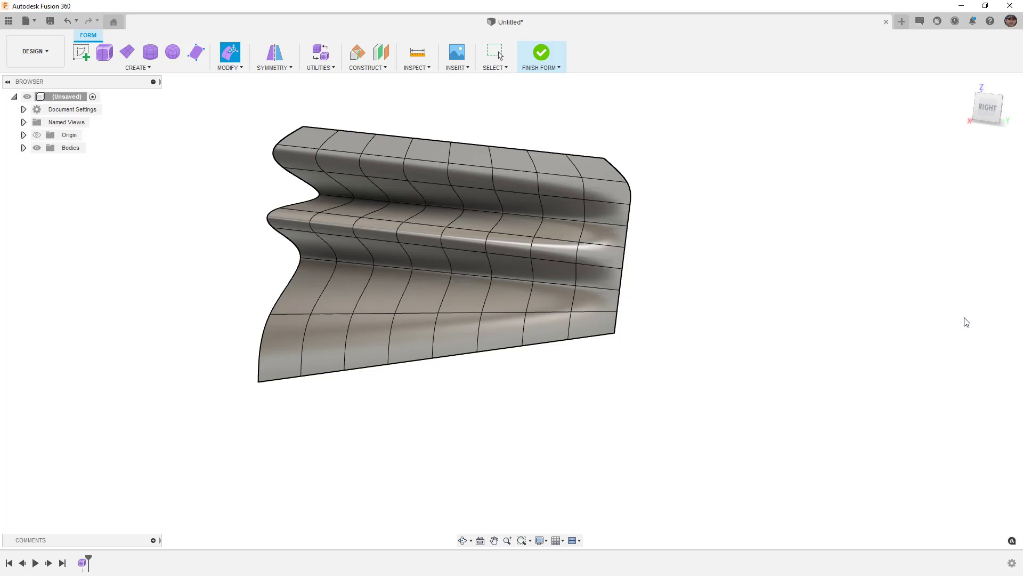
Try deleting the second interior edge row above the slanted lower boundary, inspect the surface from the back, and undo the deletion
click(988, 108)
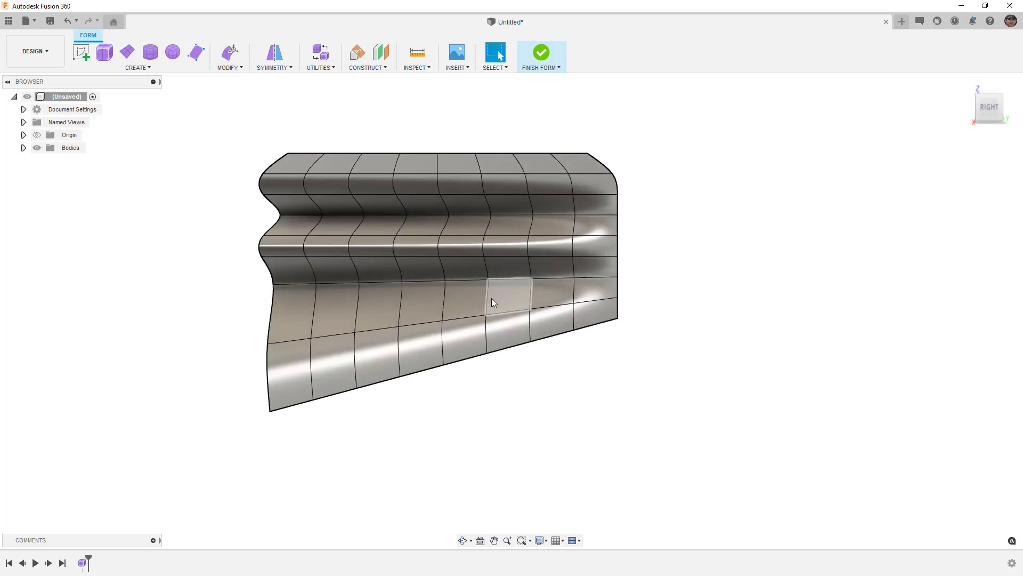
click(467, 281)
double_click(466, 282)
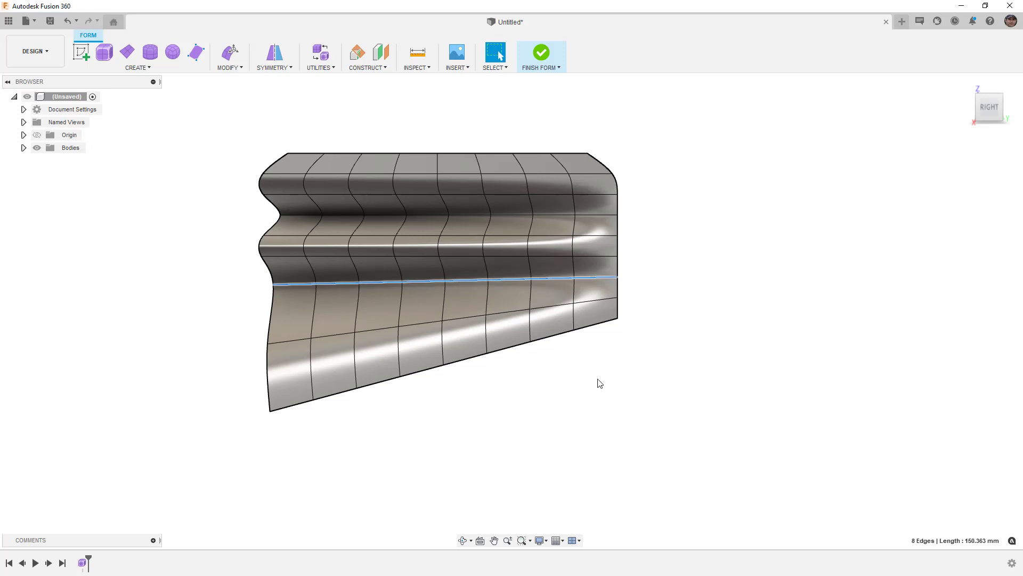
key(Delete)
shift+middle_drag(612, 347, 525, 354)
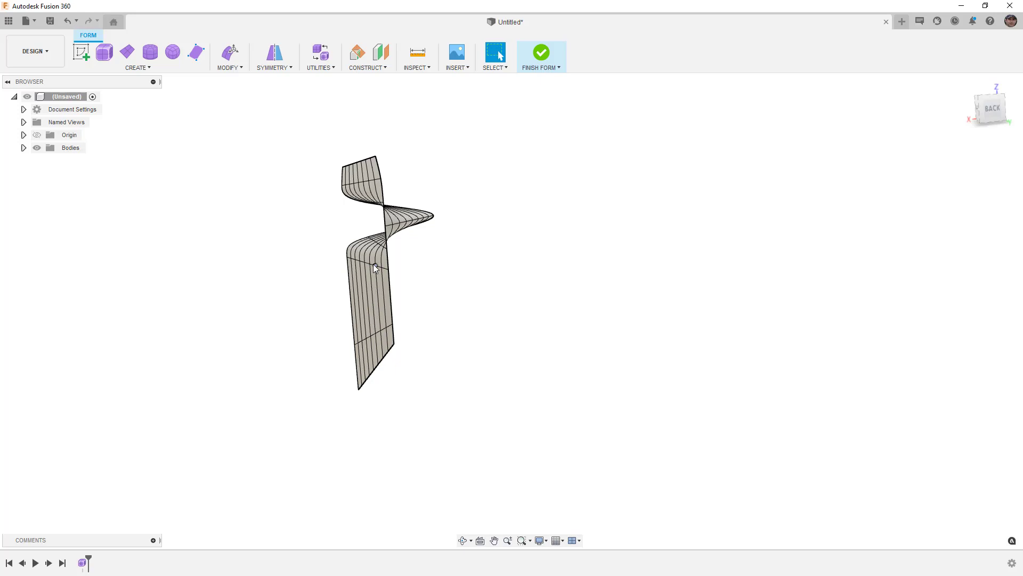
key(ctrl+z)
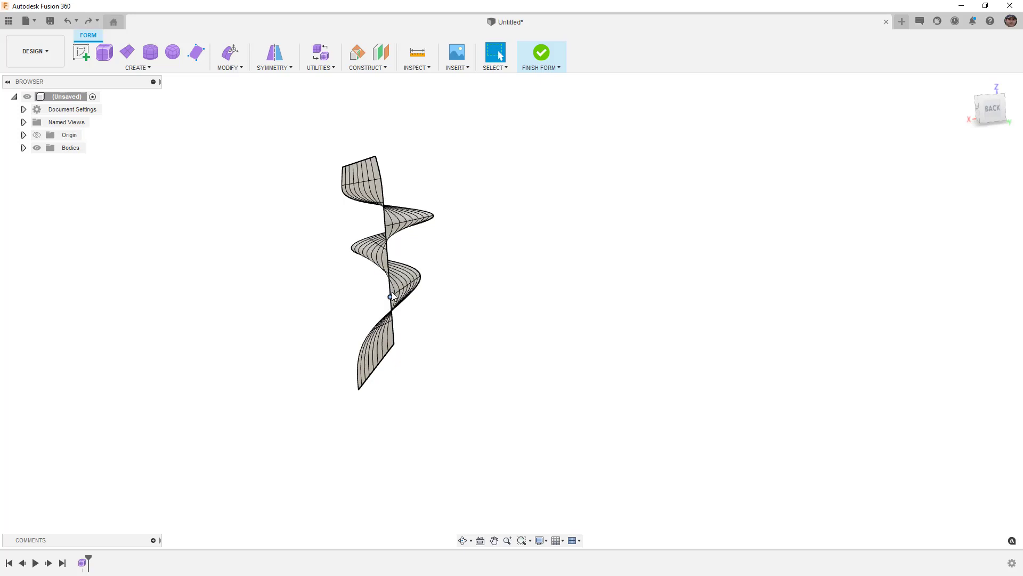
Delete the complete second interior row of edges above the slanted lower boundary
scroll(392, 295, up, 2)
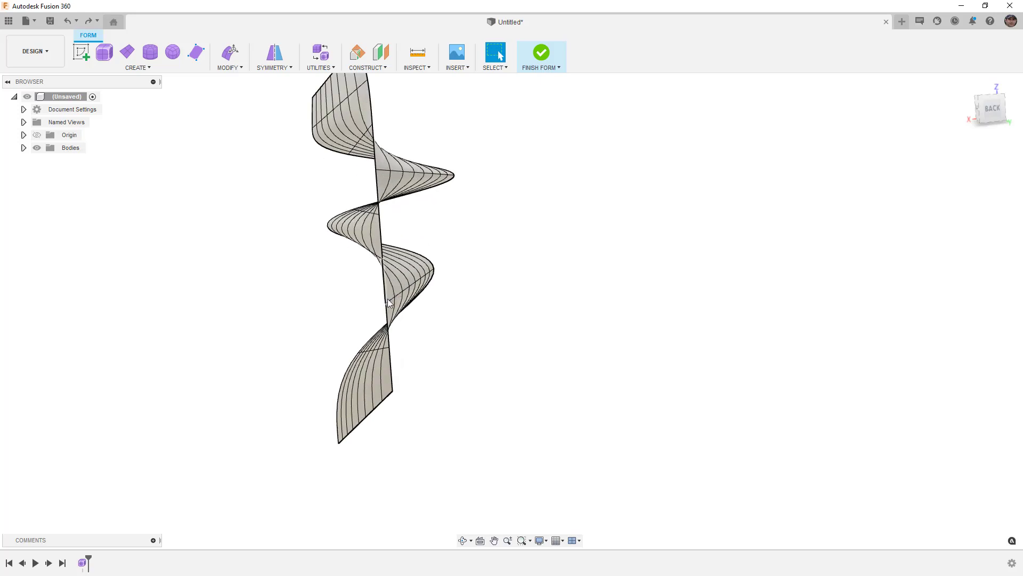
scroll(388, 302, up, 2)
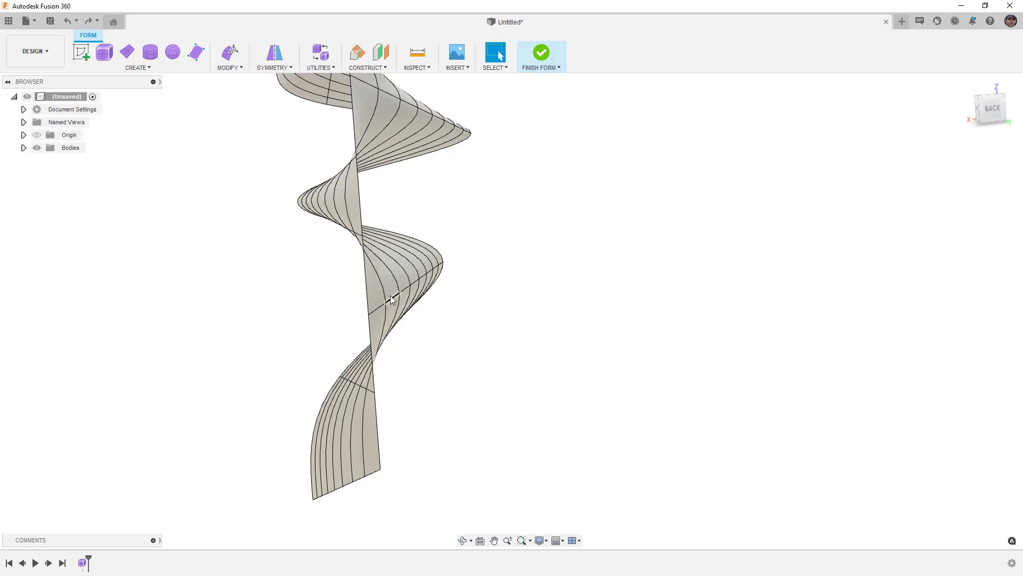
click(392, 300)
key(Delete)
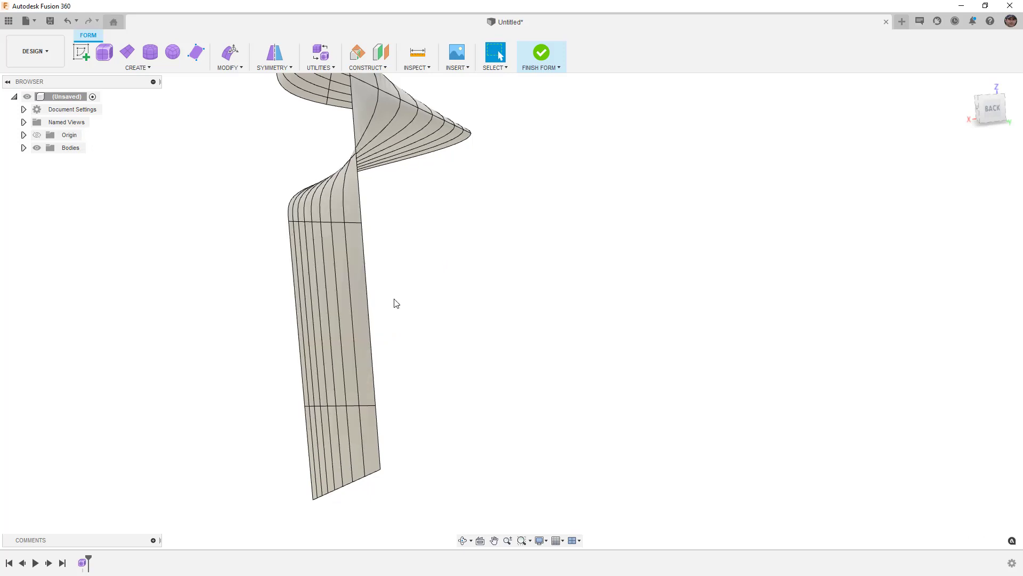
Insert a Simple edge row at location 0.50 on the single, upper side of the lowest interior row
double_click(353, 405)
click(241, 63)
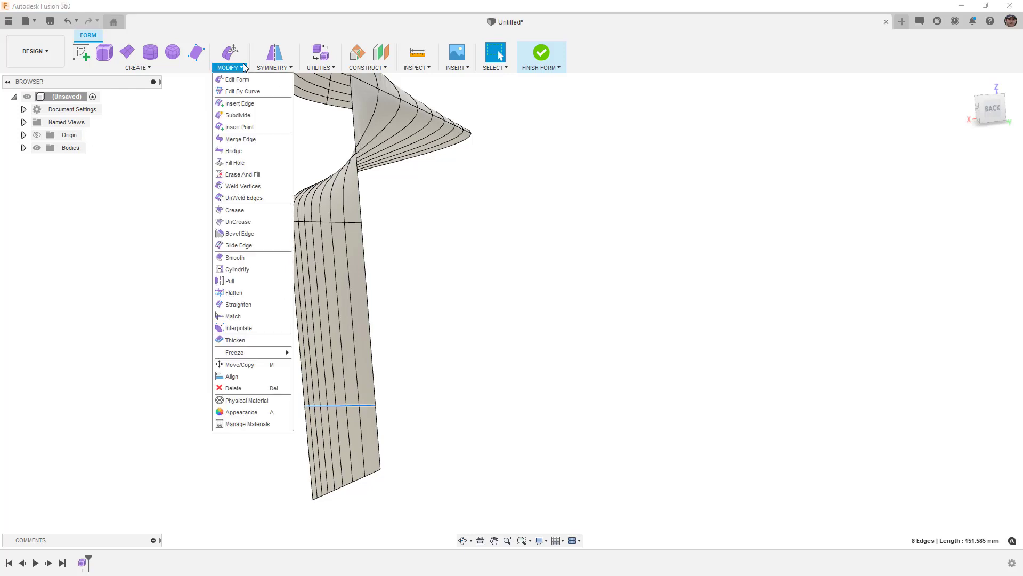
click(243, 102)
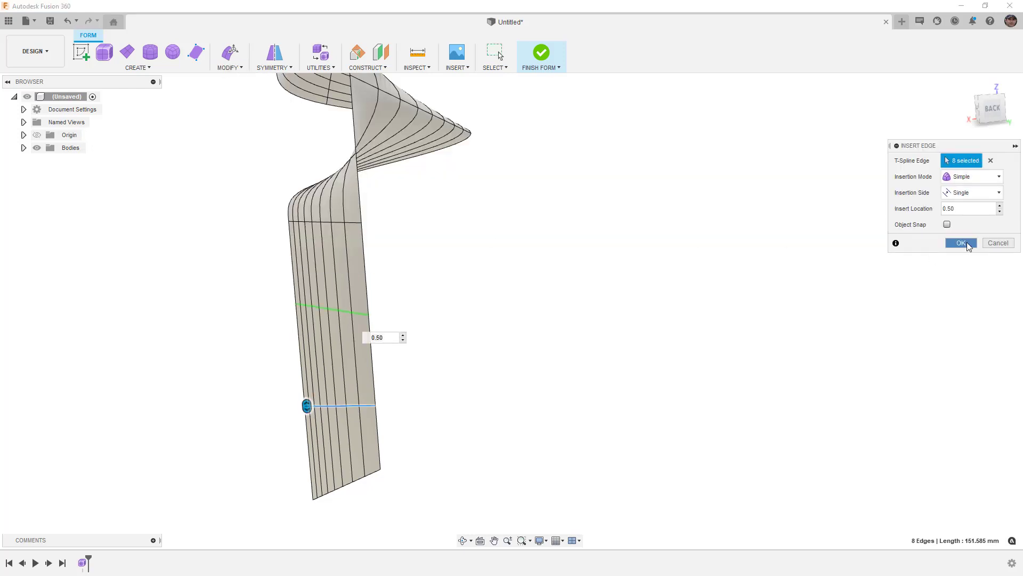
click(964, 244)
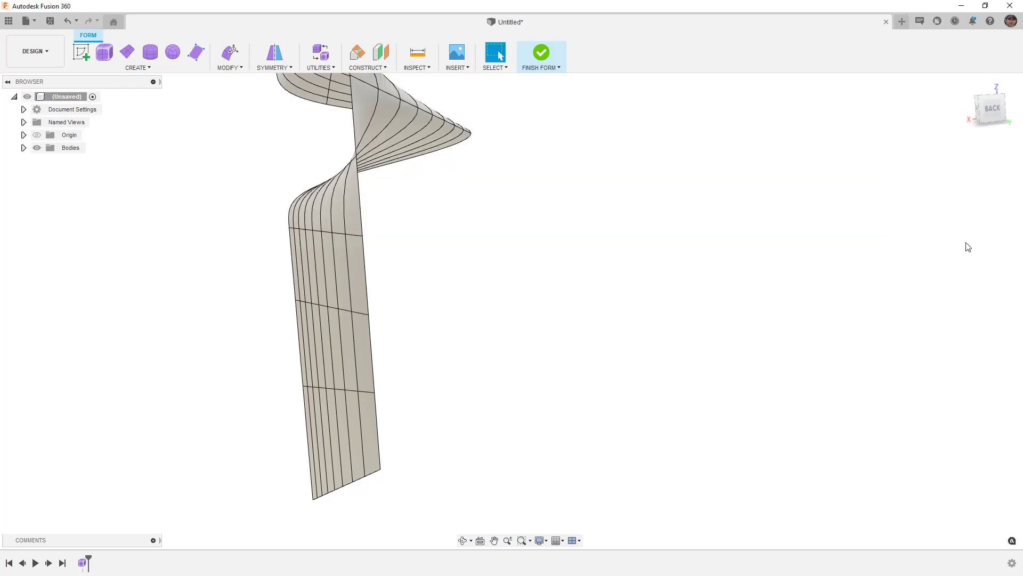
Select the newly inserted edge row for form editing and relocate its pivot to the right end vertex
double_click(359, 312)
shift+middle_drag(400, 315, 452, 311)
key(Escape)
scroll(454, 312, down, 3)
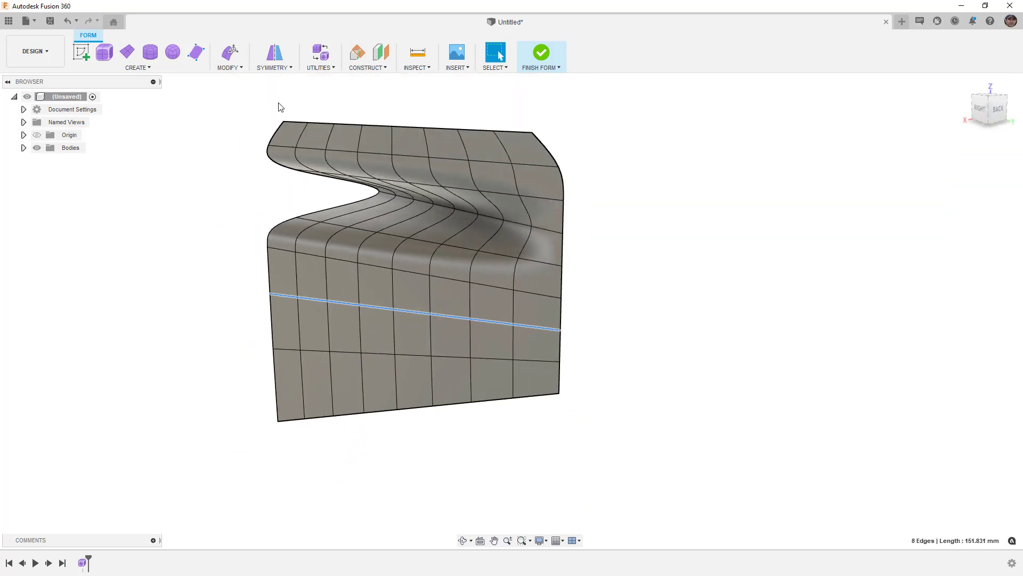
click(238, 69)
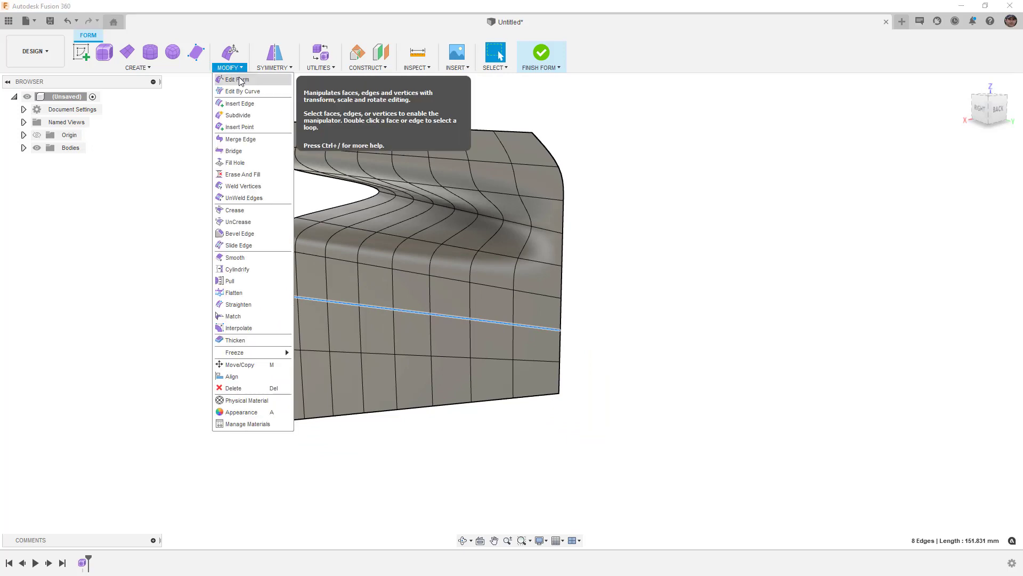
click(234, 78)
drag(393, 310, 560, 330)
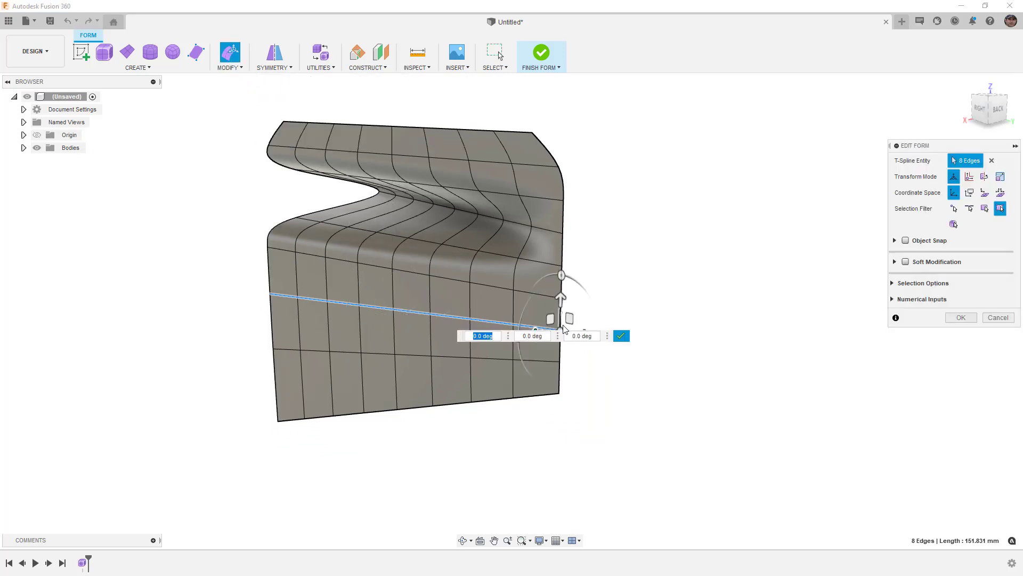
Rotate the inserted edge row by -25 degrees about the vertical axis at its right end vertex, accept the edit and deselect
click(838, 357)
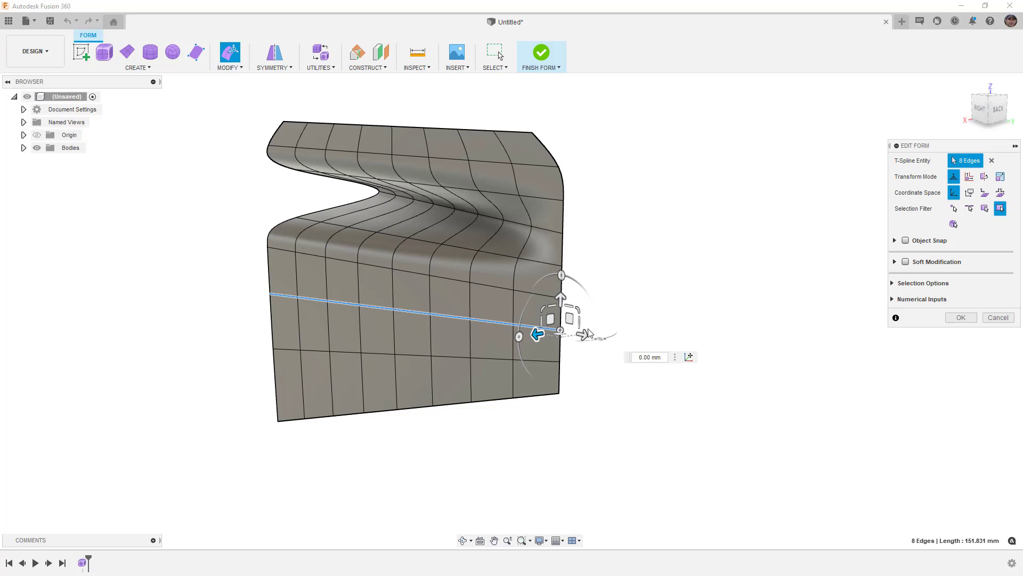
click(600, 341)
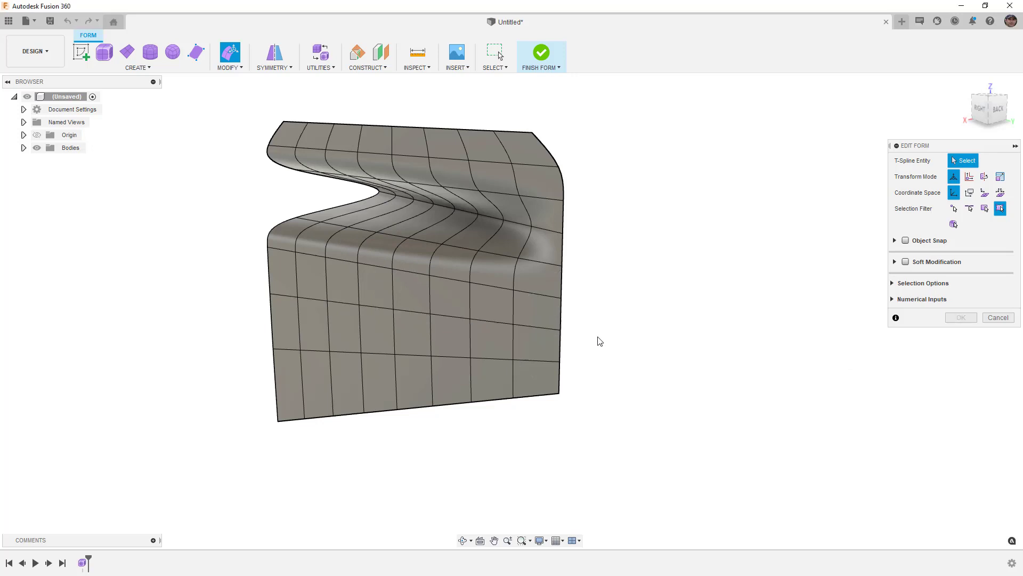
double_click(549, 329)
click(524, 337)
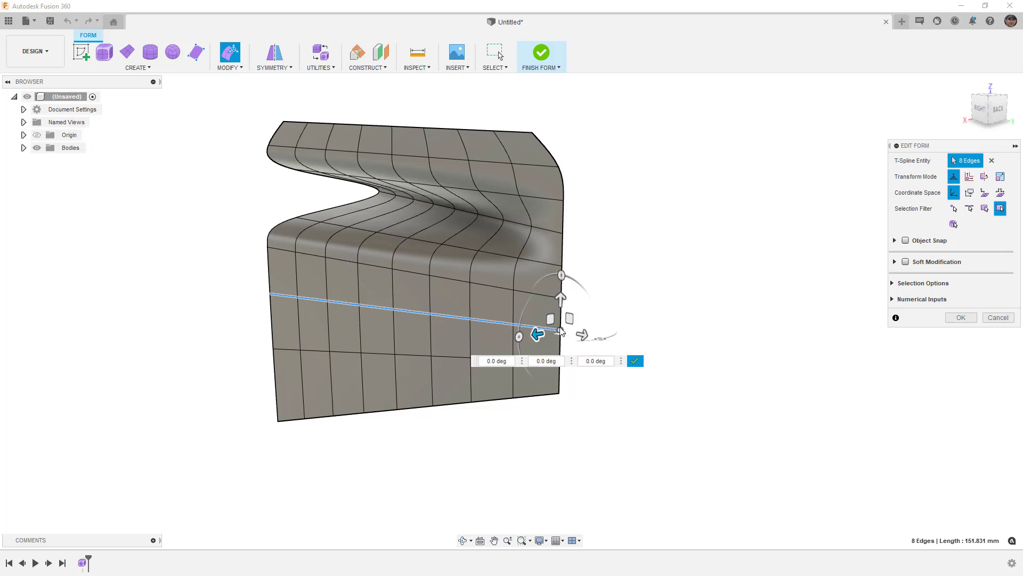
drag(585, 334, 607, 347)
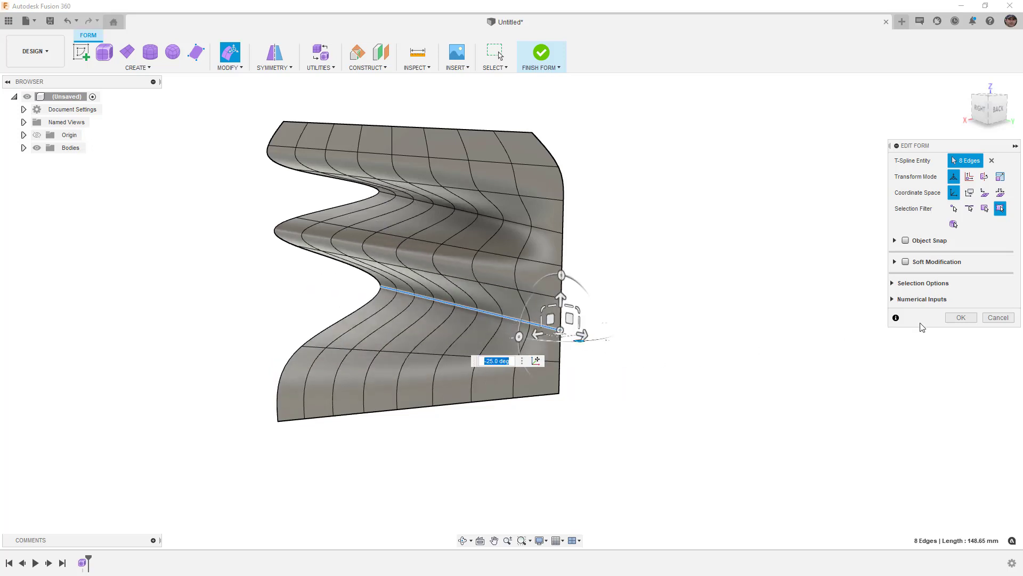
click(961, 317)
scroll(659, 299, down, 2)
shift+middle_drag(656, 299, 629, 294)
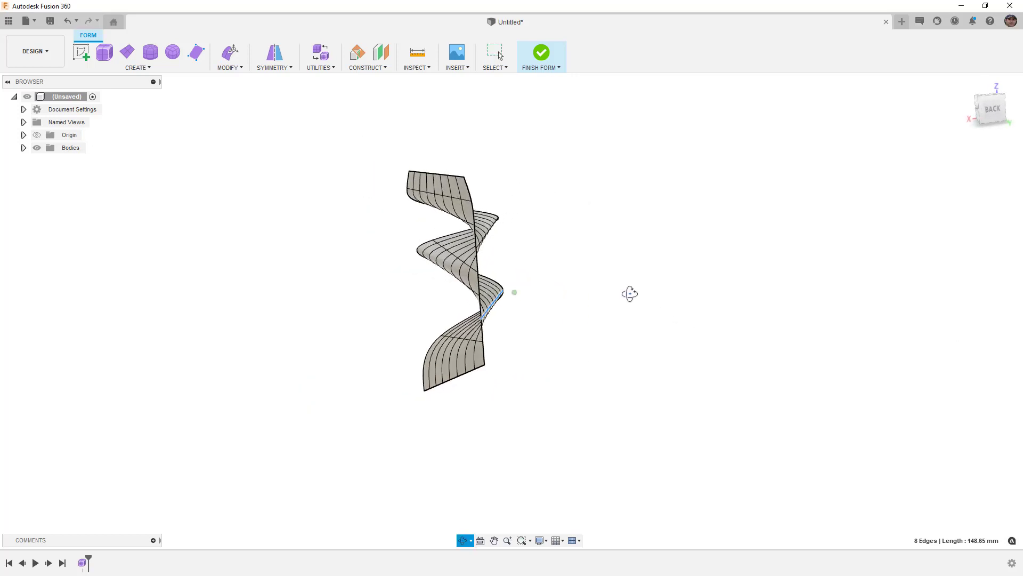
click(581, 313)
Insert edge rows on both sides of the row just rotated, using Simple mode at location 0.50
scroll(493, 313, up, 2)
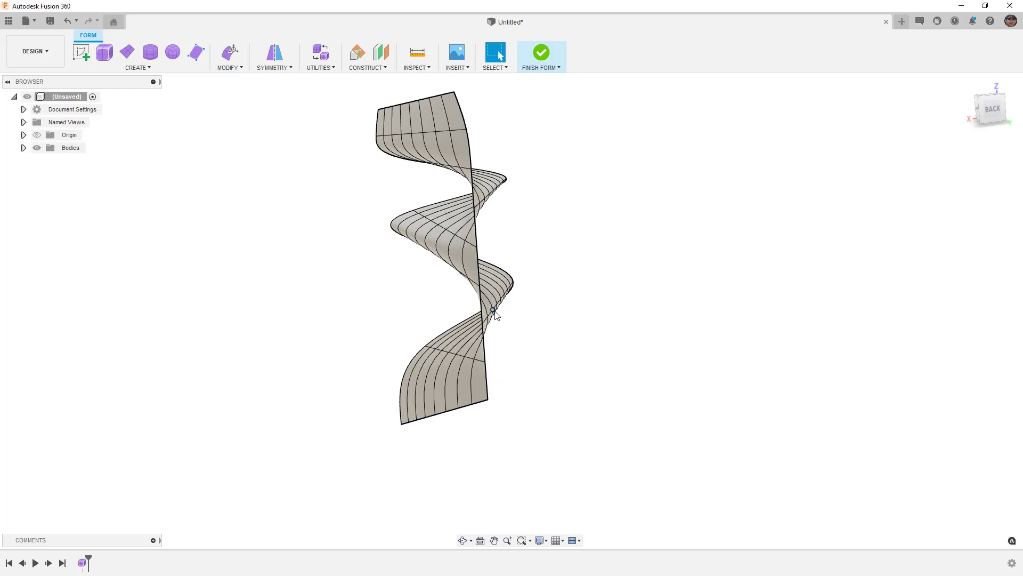
scroll(493, 313, up, 4)
click(495, 308)
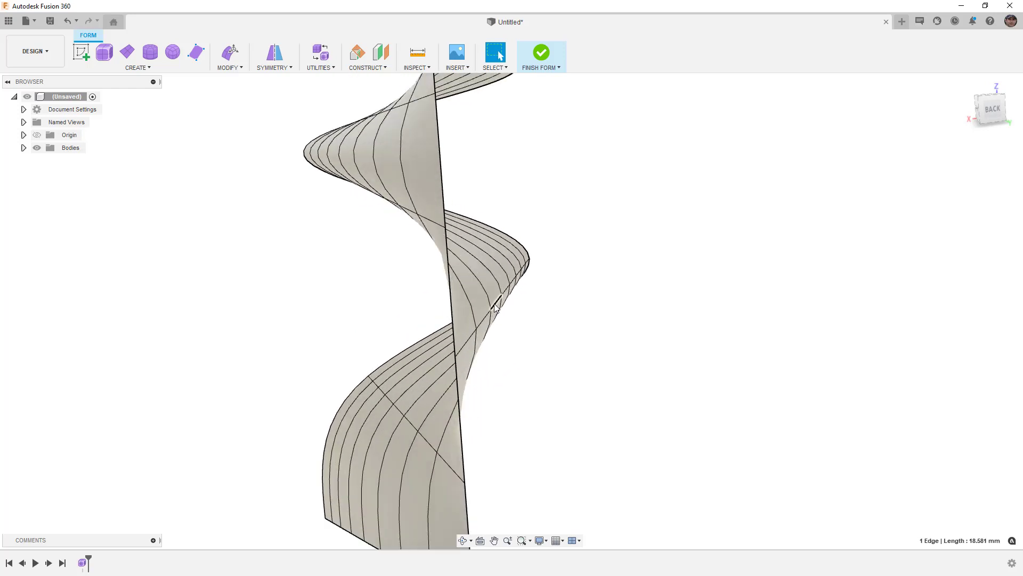
double_click(494, 308)
scroll(492, 305, down, 4)
click(233, 63)
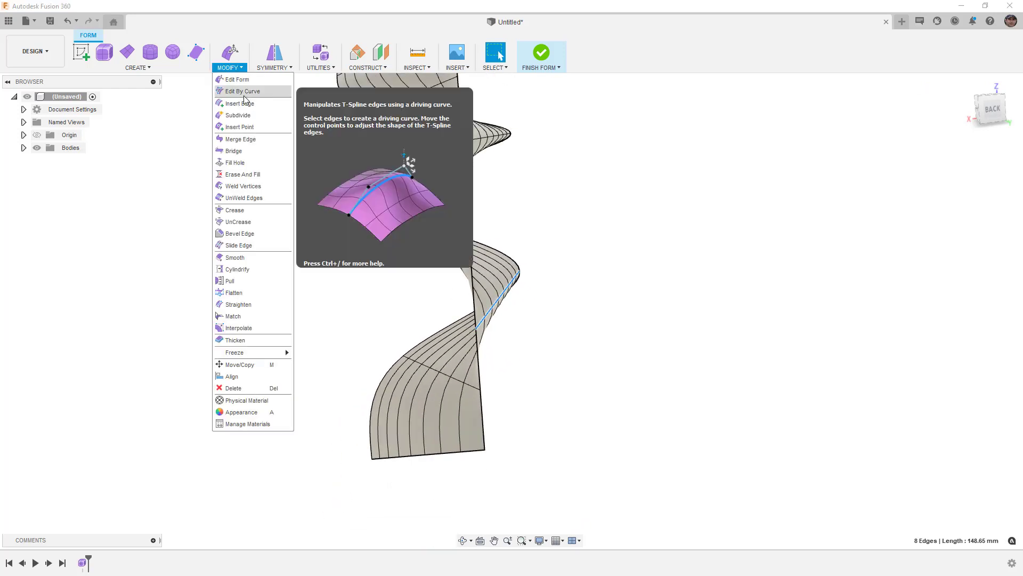
click(246, 102)
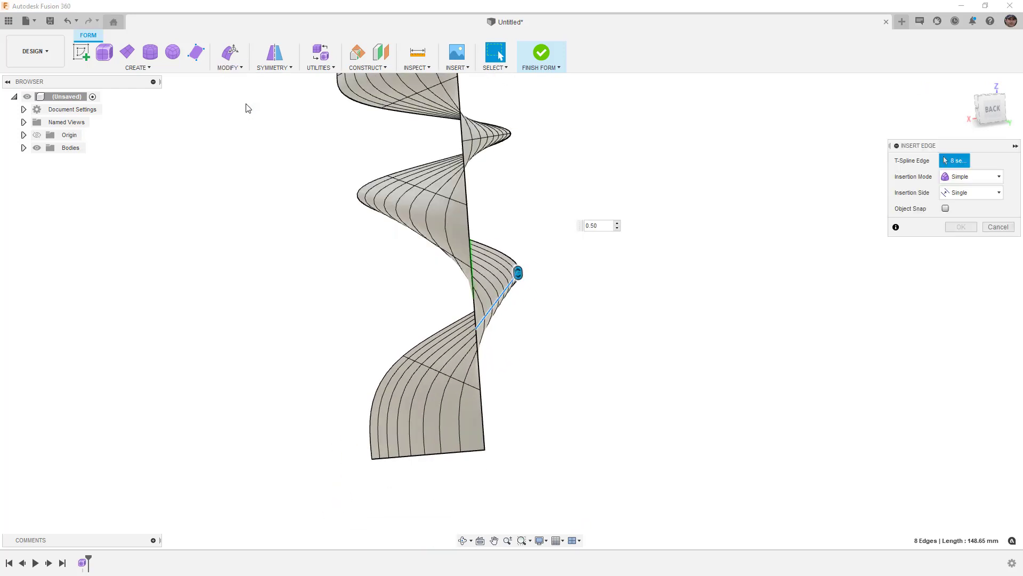
click(972, 192)
click(965, 222)
shift+middle_drag(675, 254, 613, 274)
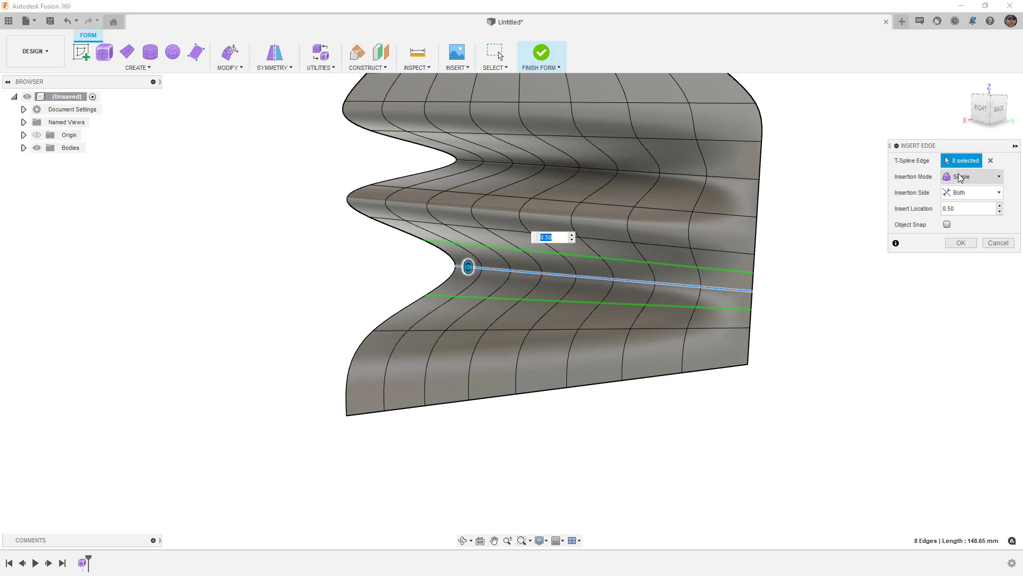
shift+middle_drag(839, 254, 738, 247)
scroll(560, 283, up, 2)
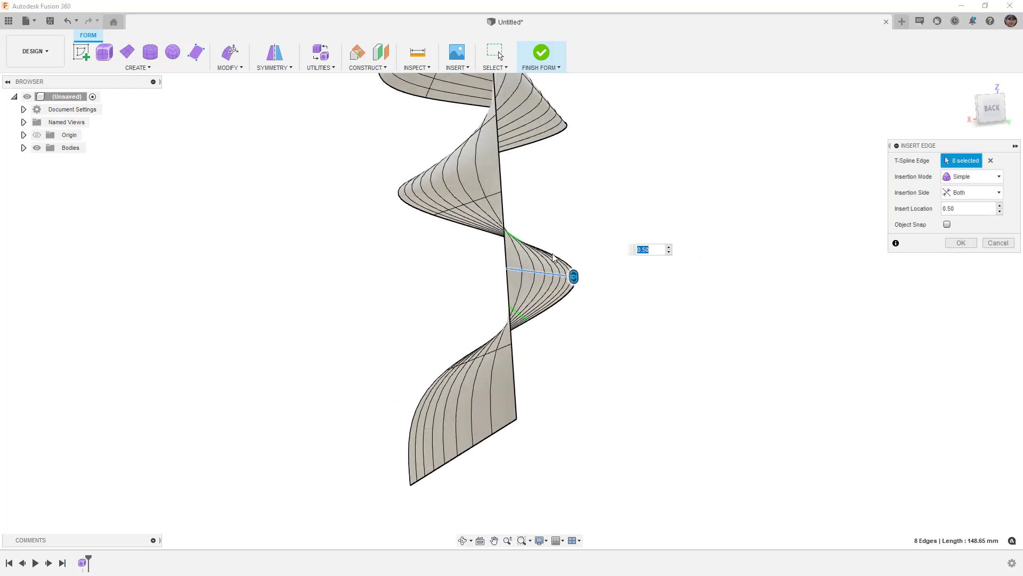
click(961, 244)
Insert edge rows on both sides of the row along the upper inward fold, using Exact mode at location 0.50
shift+middle_drag(769, 276, 626, 276)
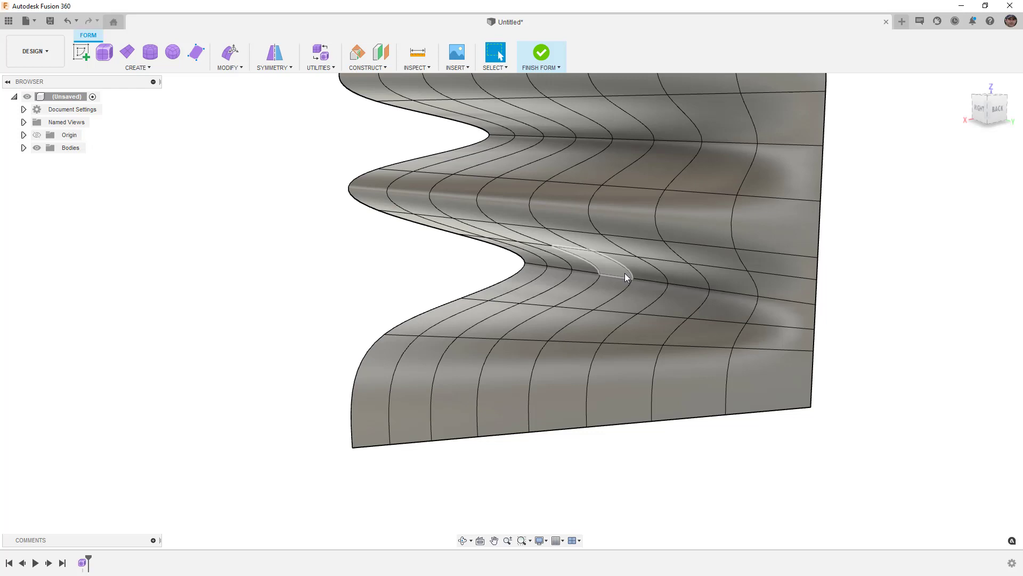
shift+middle_drag(622, 273, 610, 266)
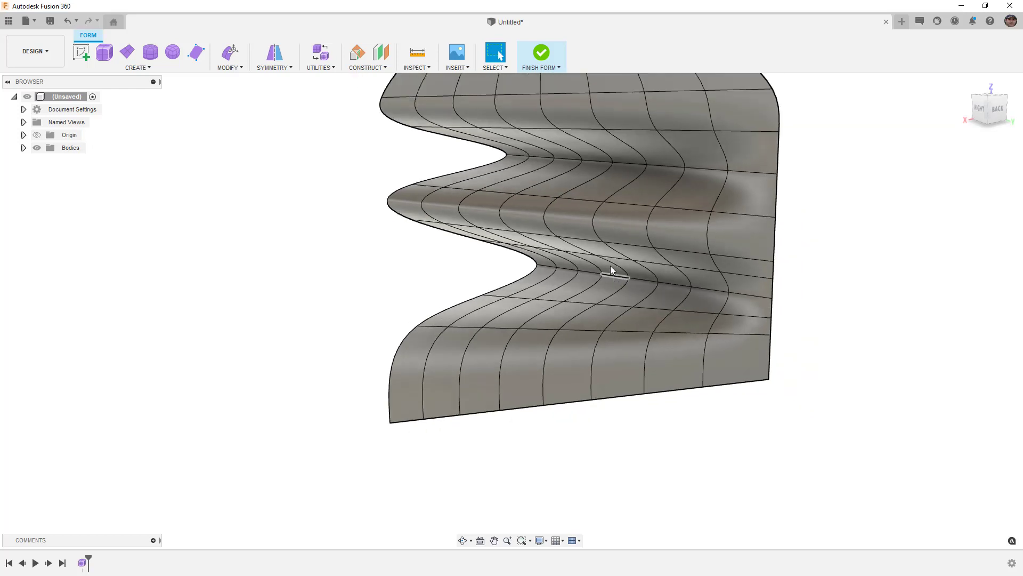
click(620, 163)
double_click(619, 165)
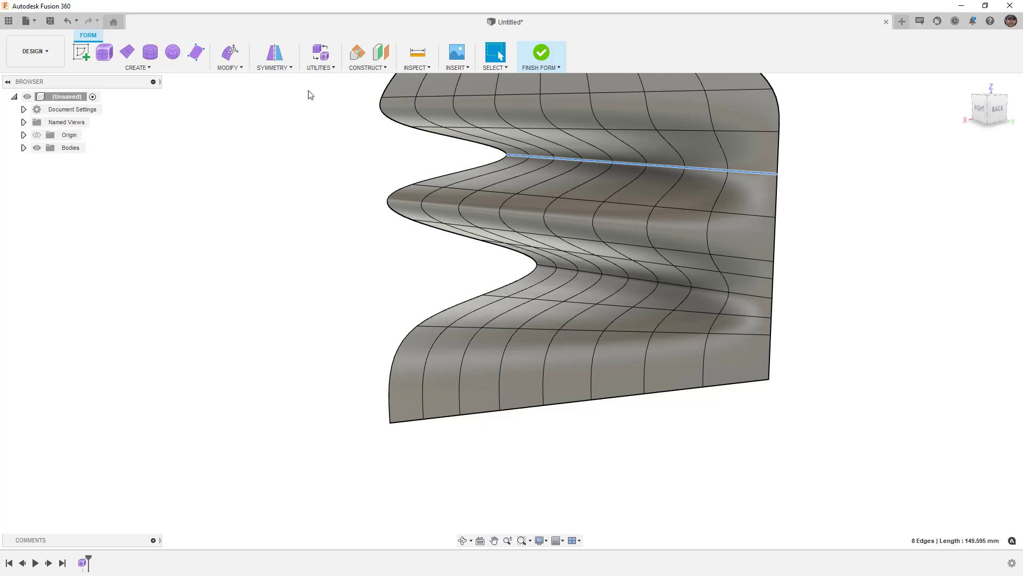
click(239, 67)
click(240, 104)
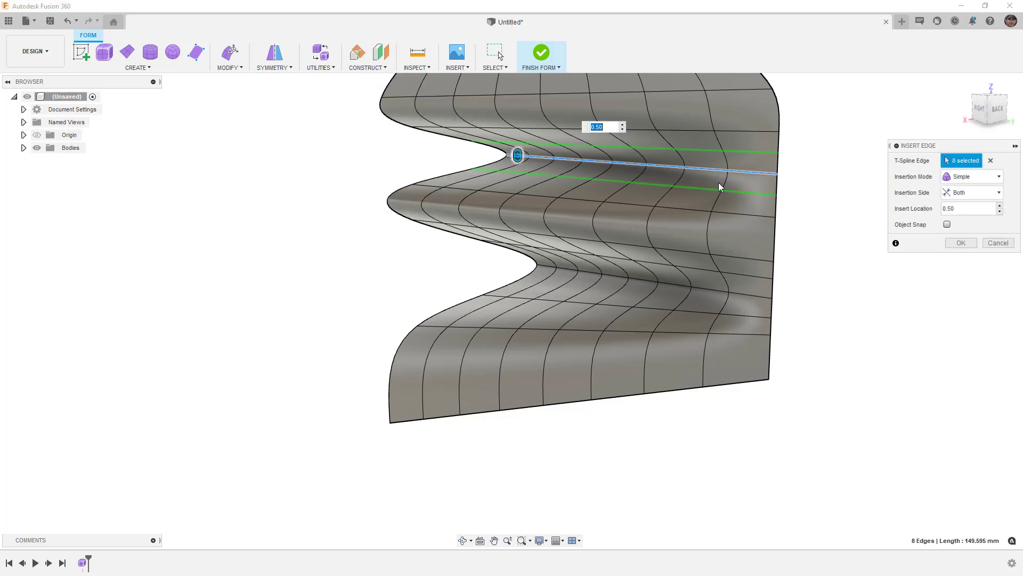
click(965, 176)
click(962, 203)
shift+middle_drag(646, 207, 660, 183)
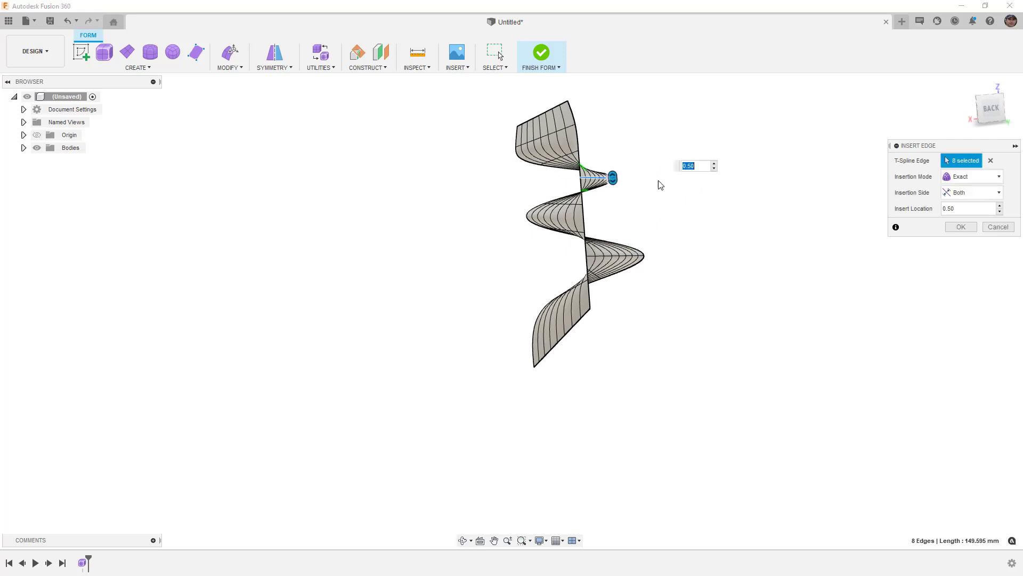
scroll(659, 183, up, 5)
key(Return)
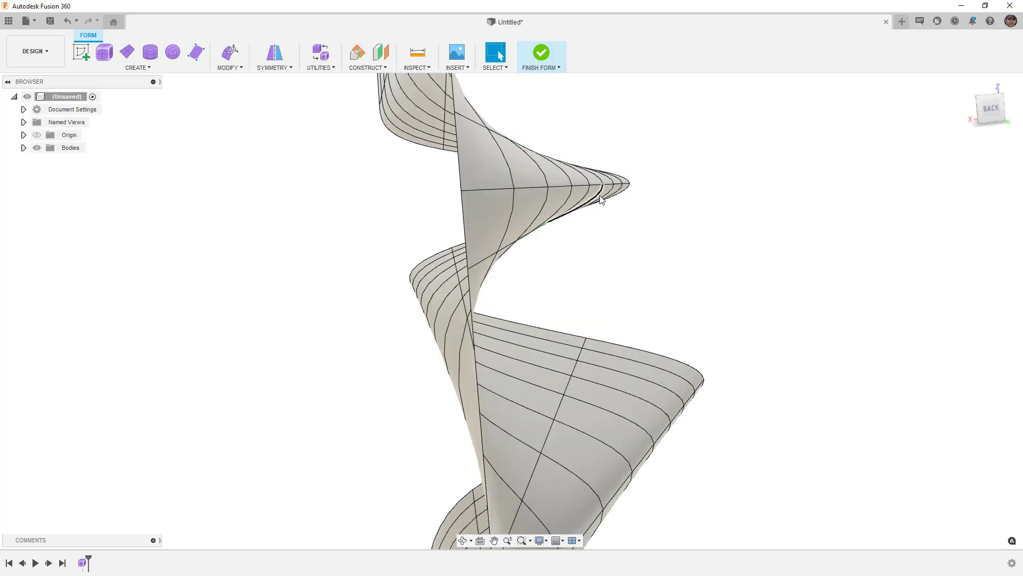
Compare the surface in box display and smooth display from the right side view, ending in smooth display
shift+middle_drag(601, 199, 571, 193)
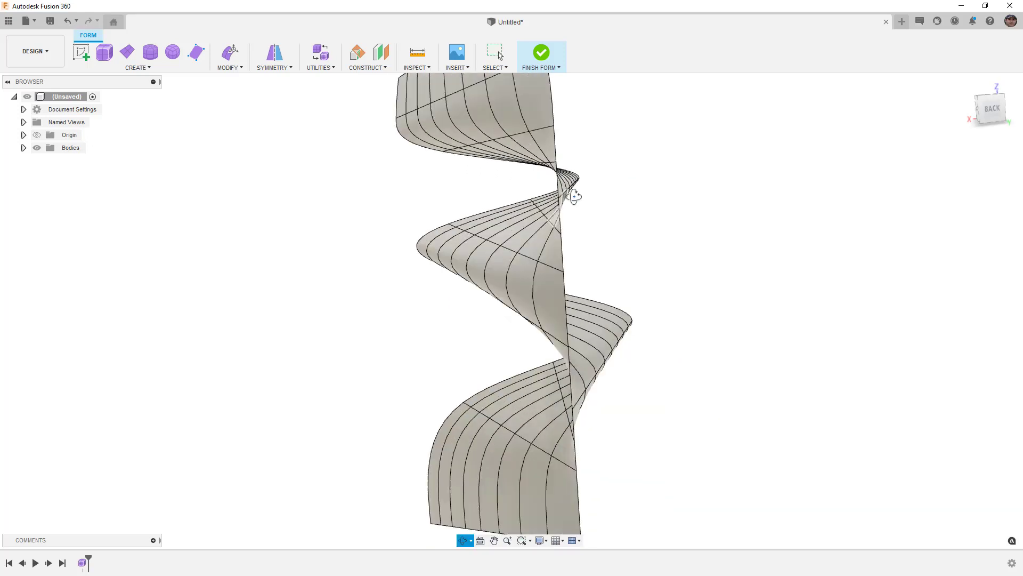
scroll(565, 203, up, 6)
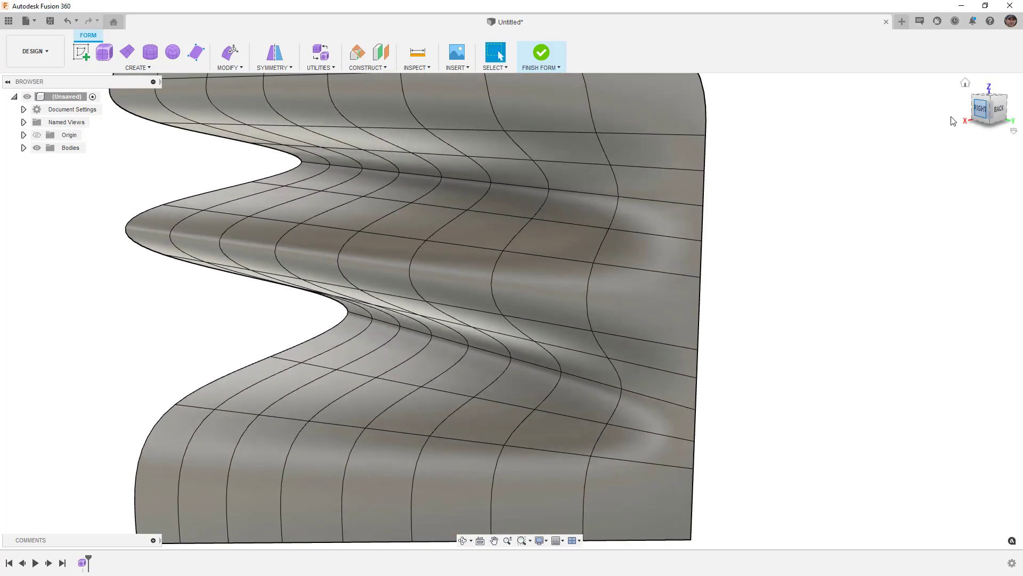
click(980, 108)
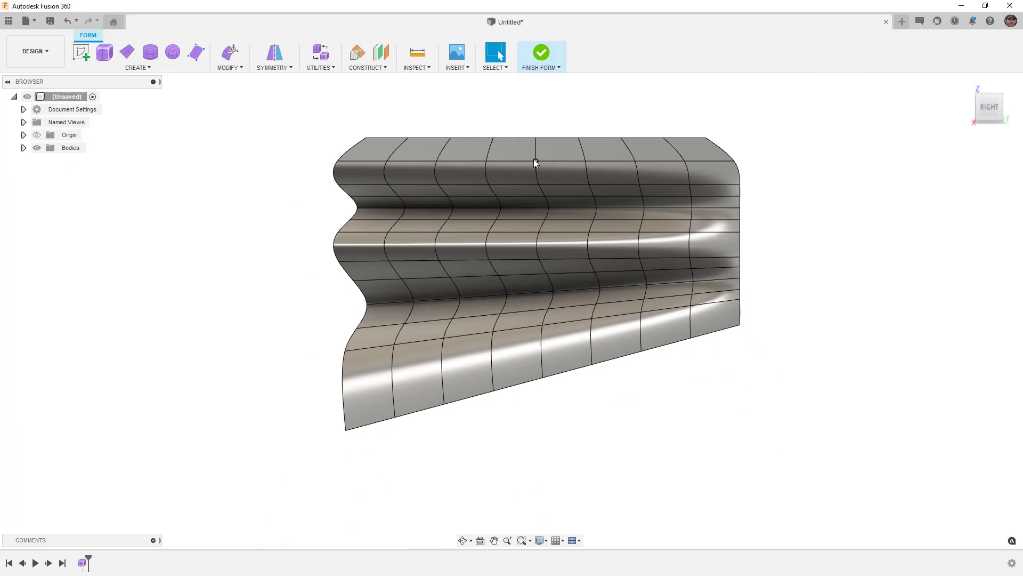
click(517, 155)
key(alt+1)
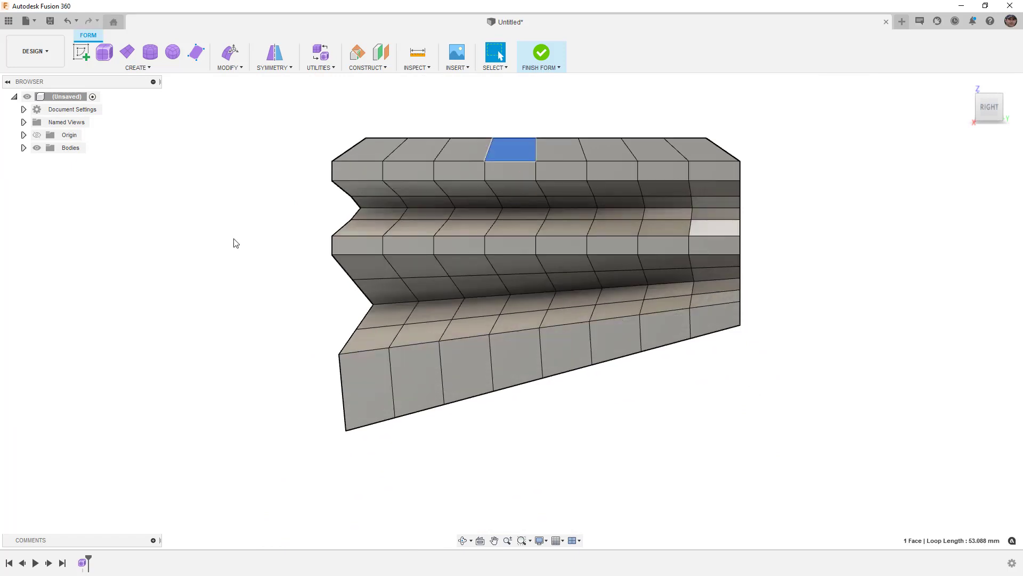
click(237, 243)
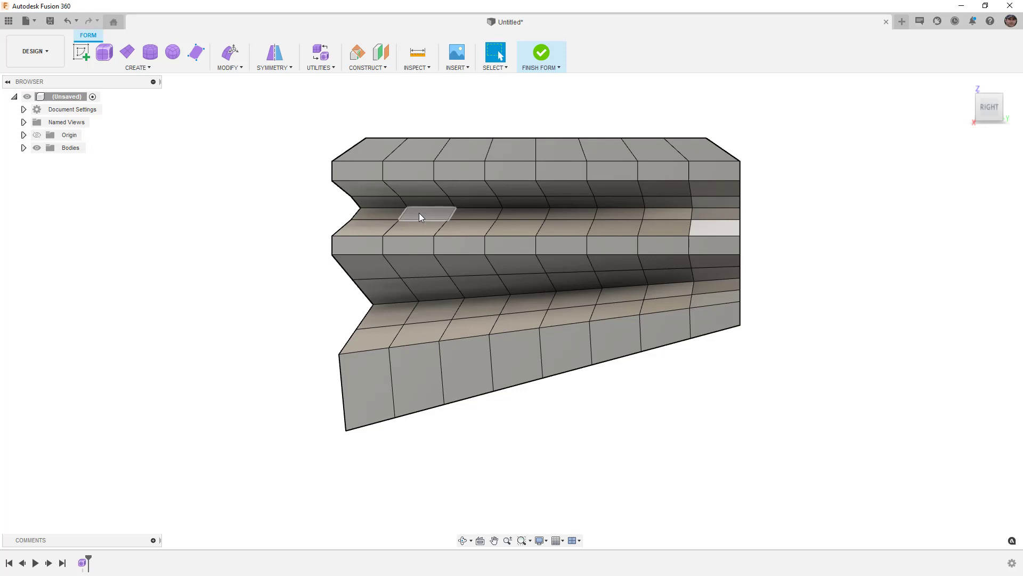
click(451, 278)
key(alt+3)
key(alt+1)
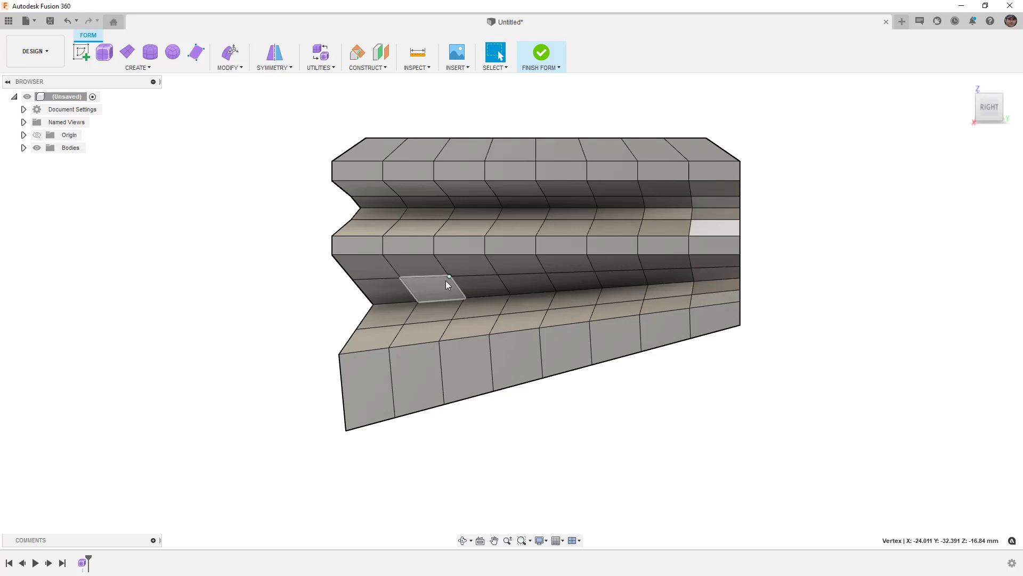
key(alt+3)
click(805, 244)
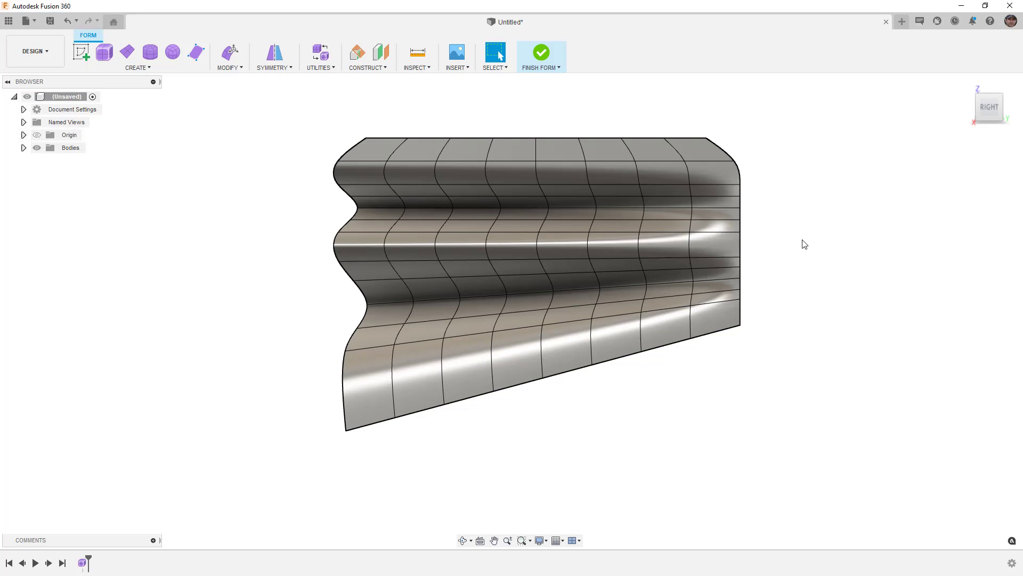
Insert an Exact edge row at location 0.50 on the single, upper side of the row just below the middle outward crest
shift+middle_drag(788, 251, 552, 246)
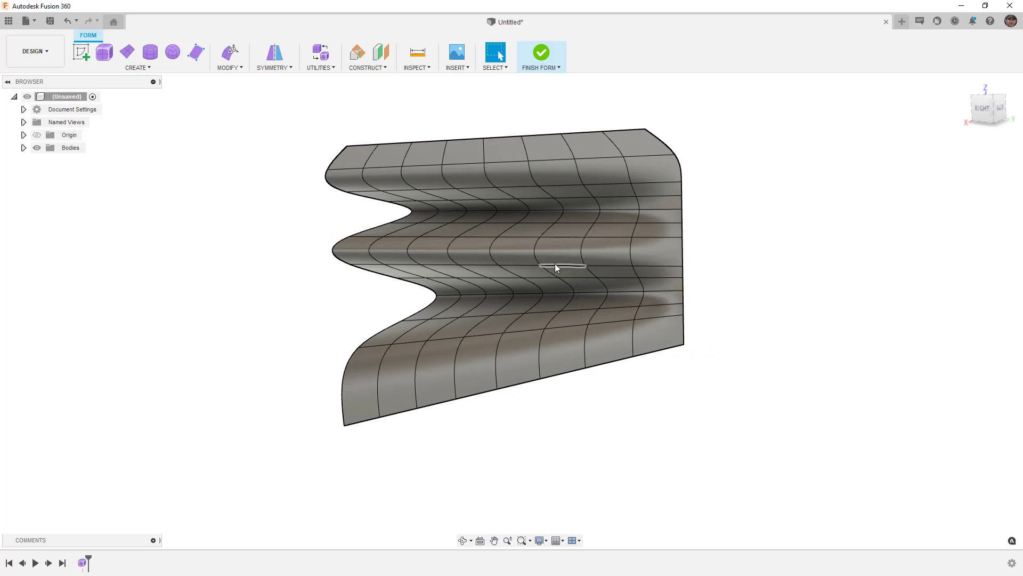
double_click(554, 264)
click(229, 68)
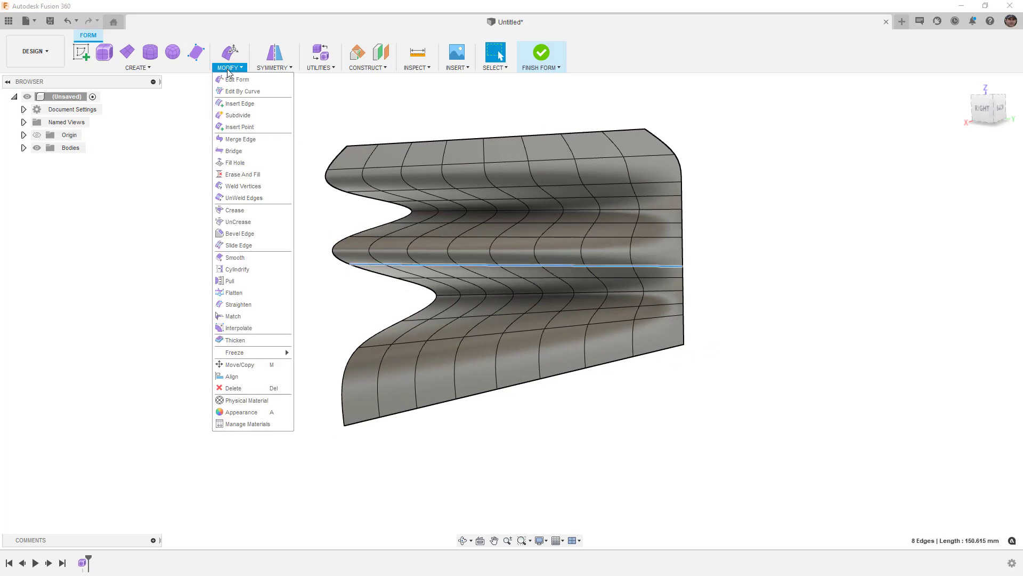
click(240, 103)
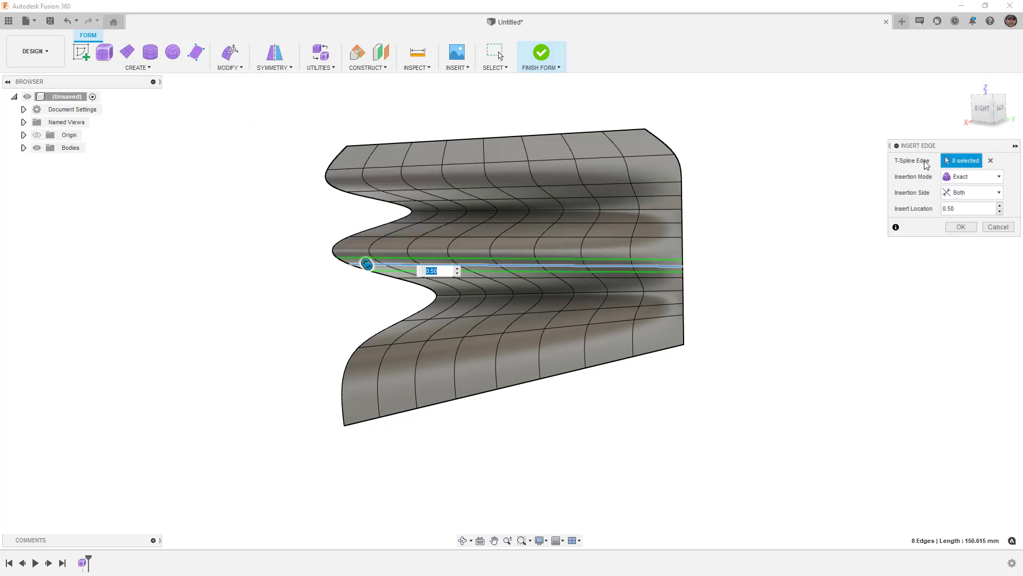
click(971, 192)
click(962, 208)
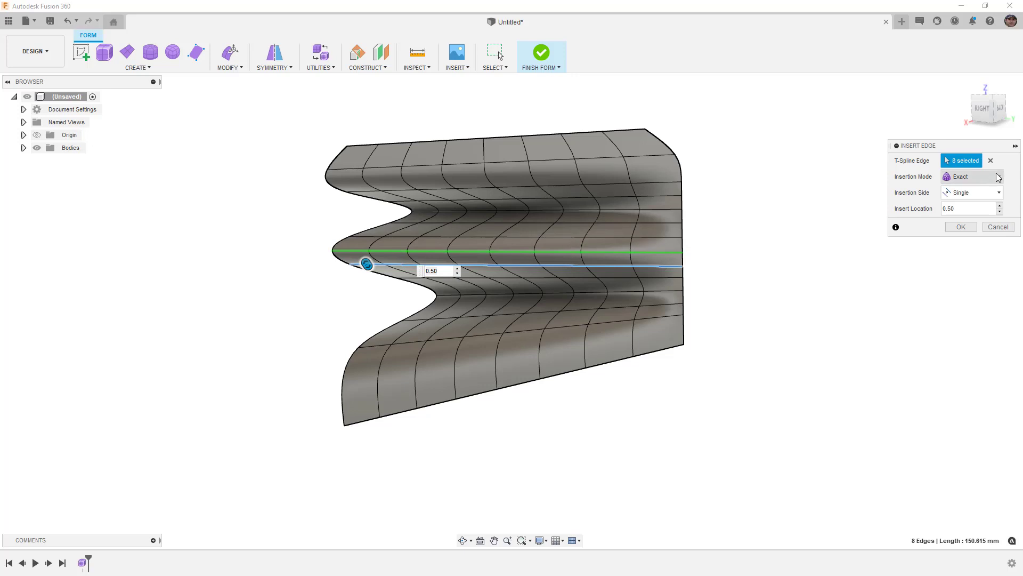
click(970, 228)
shift+middle_drag(941, 241, 786, 259)
scroll(451, 251, up, 2)
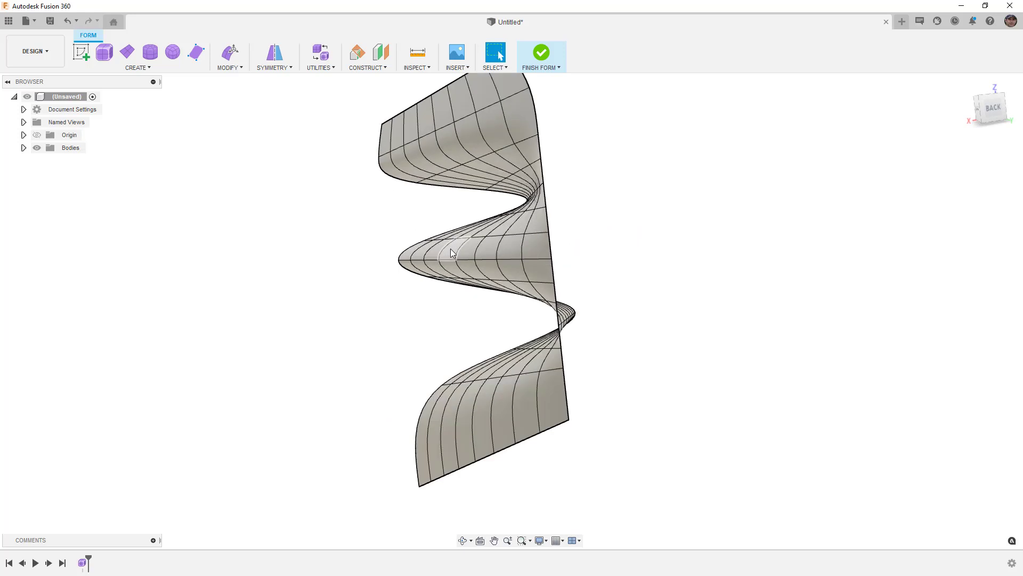
Insert edge rows on both sides of the new crest row, using Simple mode at location 0.50
double_click(449, 259)
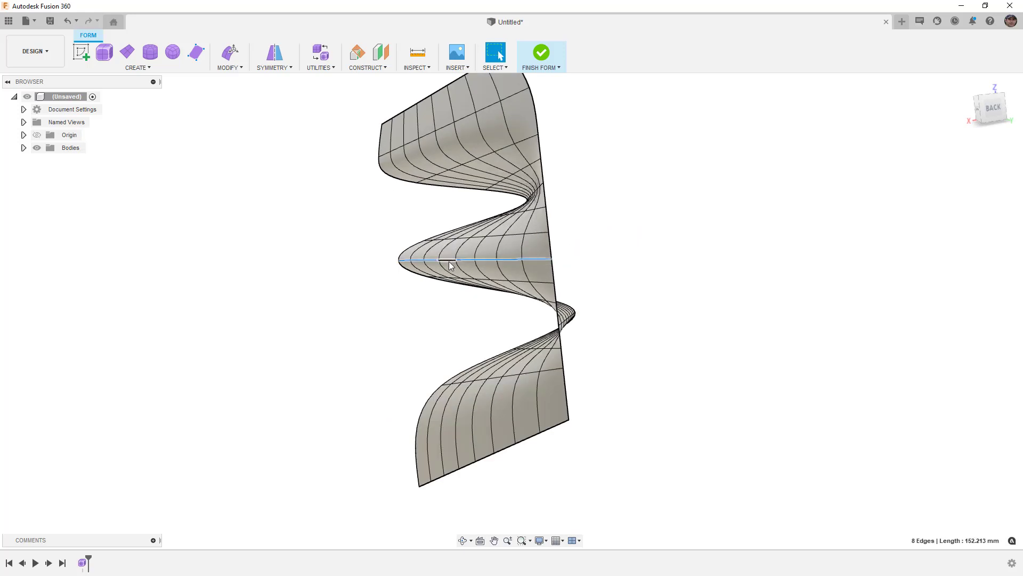
click(231, 71)
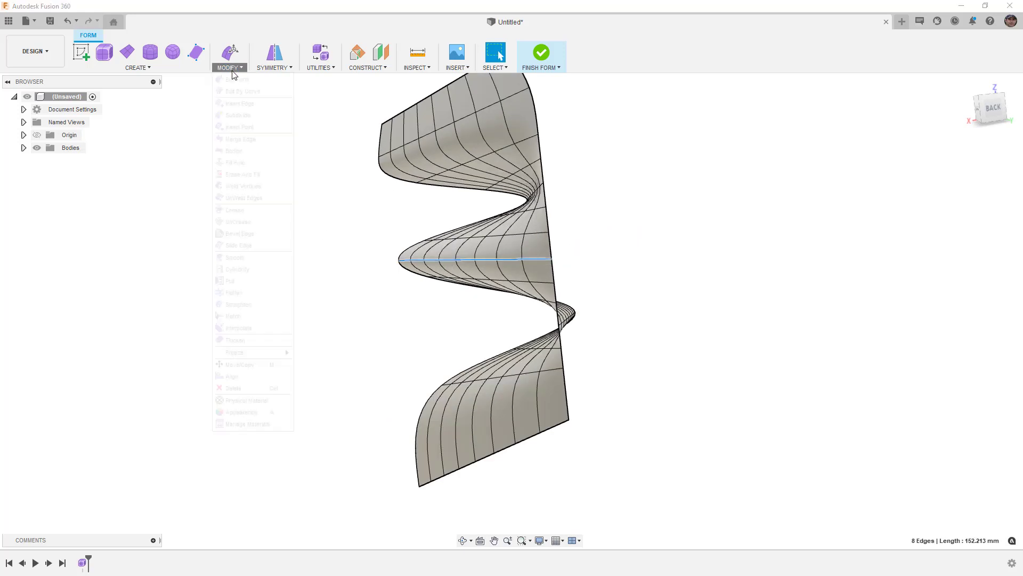
click(247, 104)
click(976, 193)
click(968, 218)
click(968, 177)
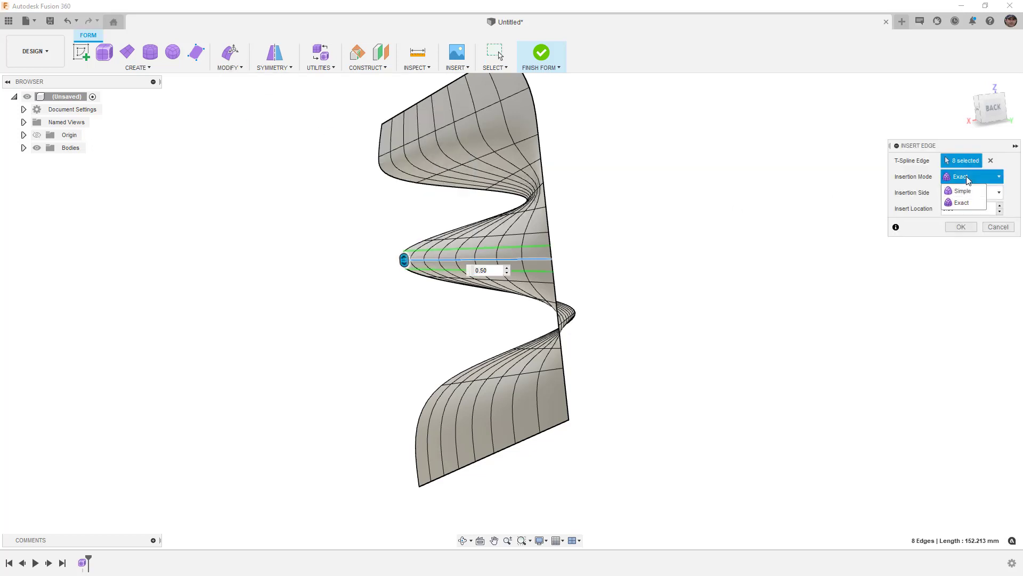
click(966, 203)
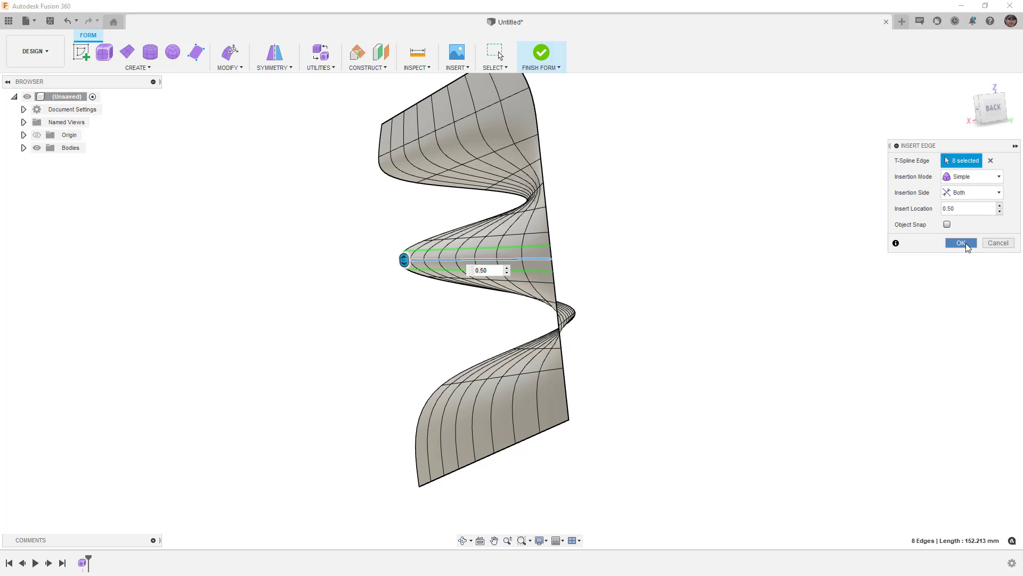
click(961, 243)
Delete the central edge row along the middle crest, between the two rows just inserted, and inspect the crest's profile
shift+middle_drag(498, 285, 446, 258)
scroll(441, 270, up, 4)
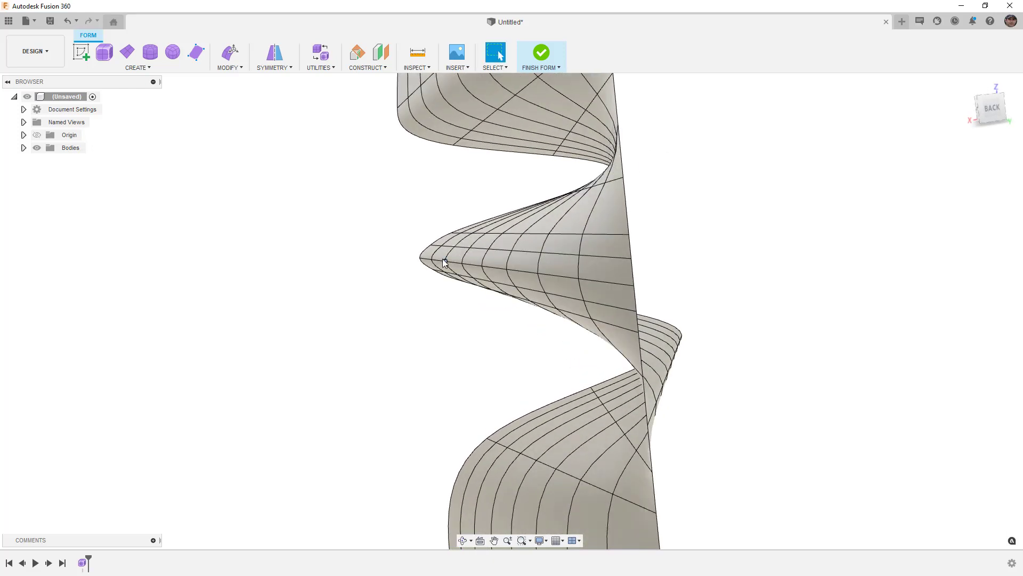
scroll(444, 261, down, 2)
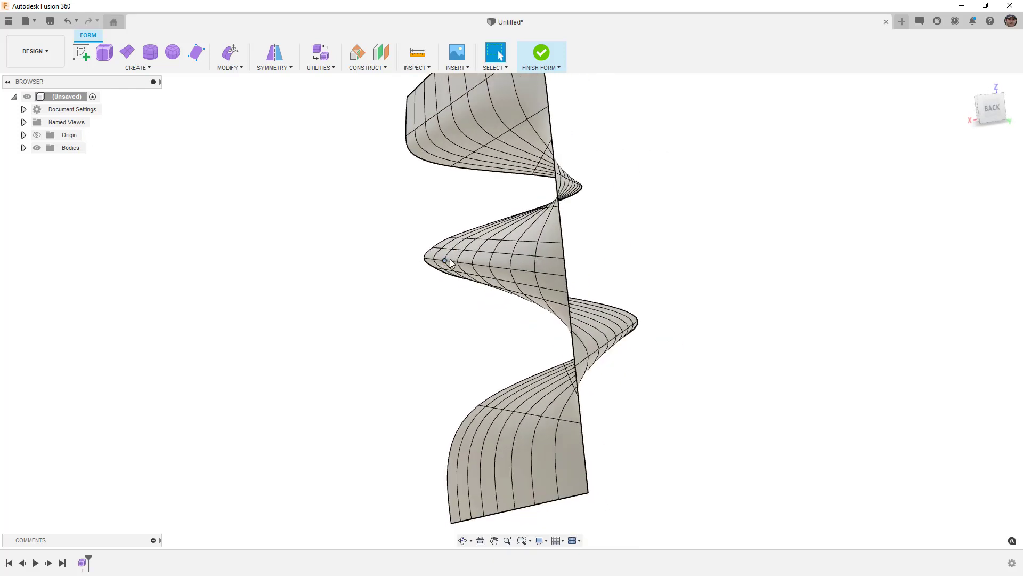
double_click(520, 270)
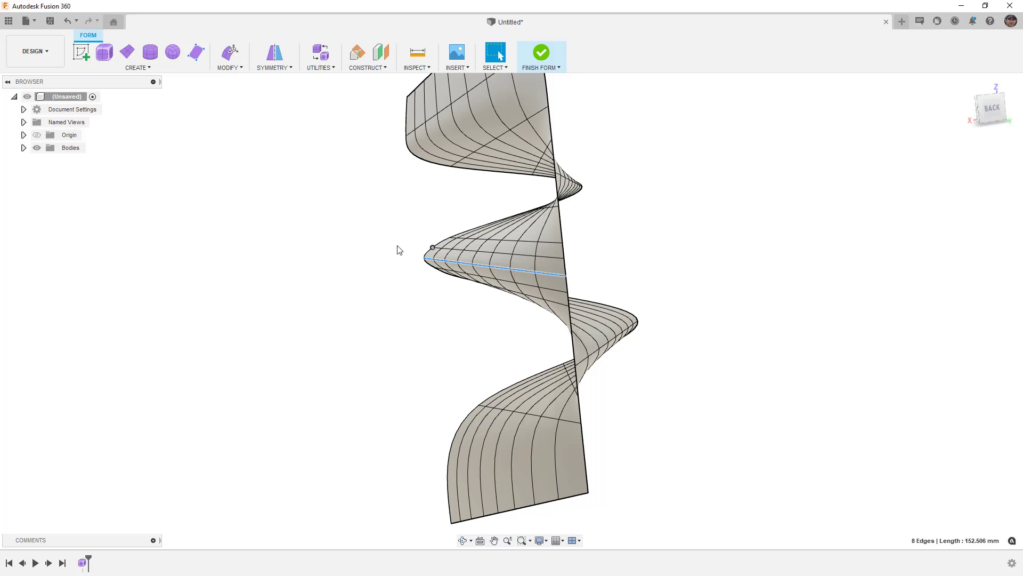
key(Delete)
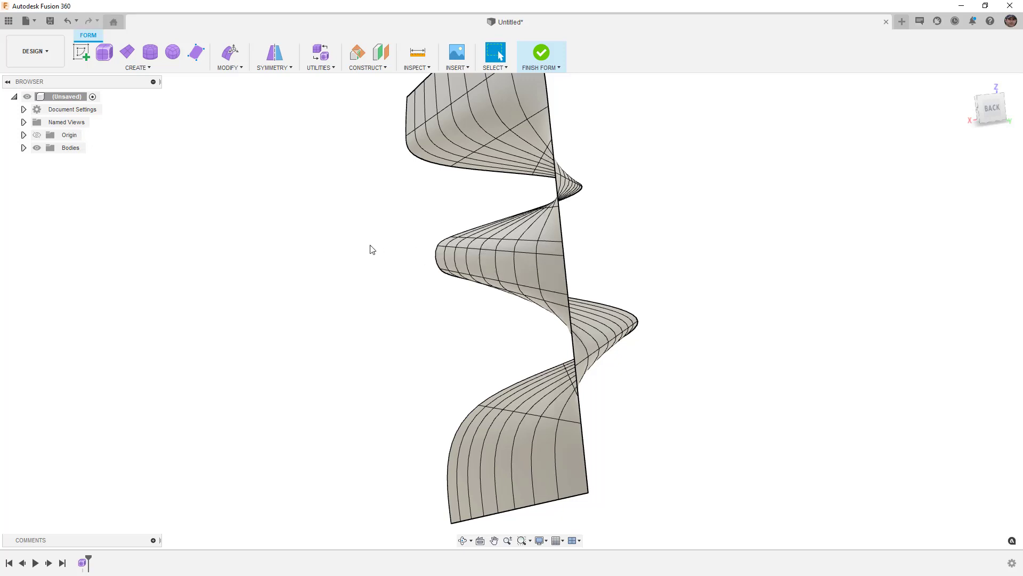
mouse_move(421, 255)
shift+middle_down()
mouse_move(432, 255)
mouse_move(422, 267)
shift+middle_up()
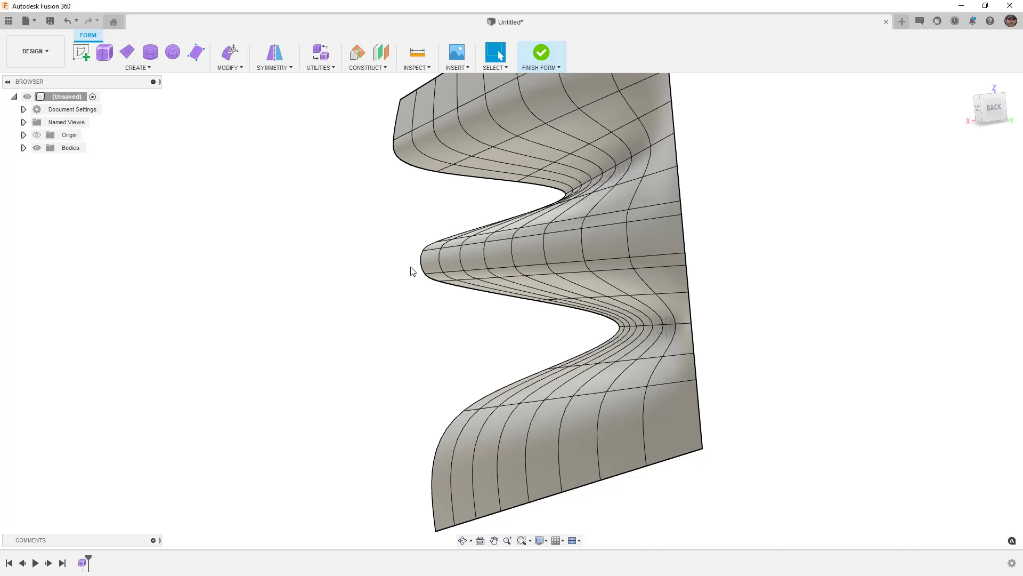
shift+middle_drag(411, 270, 423, 282)
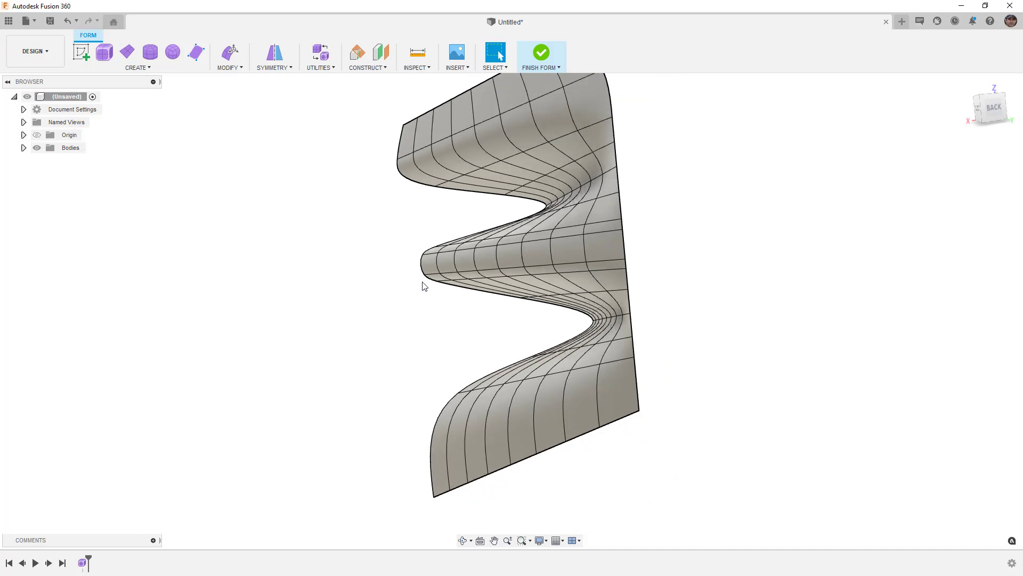
Bevel the edge row along the lower sharp fold with a bevel location of 0.50 and 2 segments
mouse_move(546, 322)
shift+middle_down()
mouse_move(586, 320)
mouse_move(547, 322)
shift+middle_up()
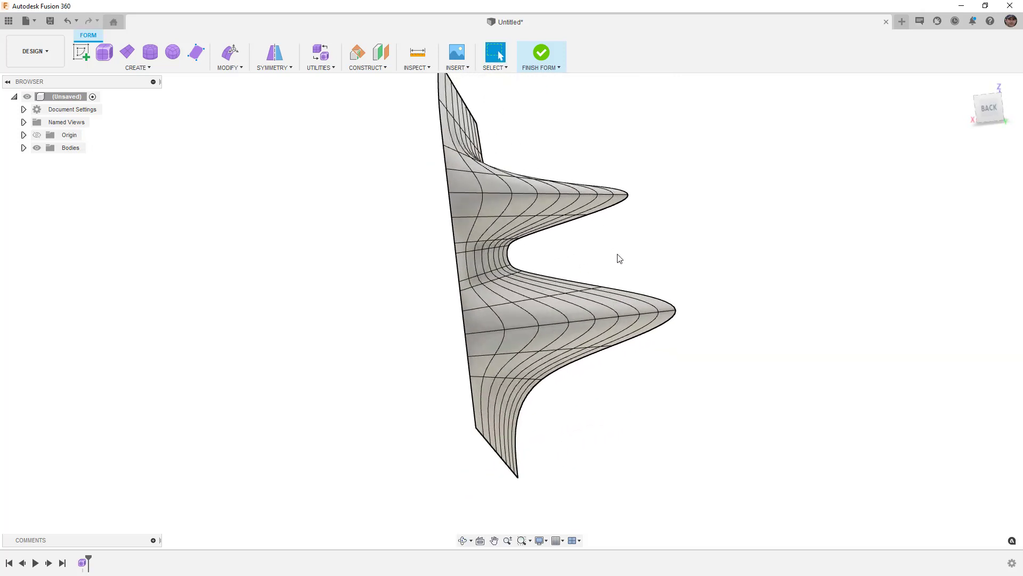
double_click(667, 314)
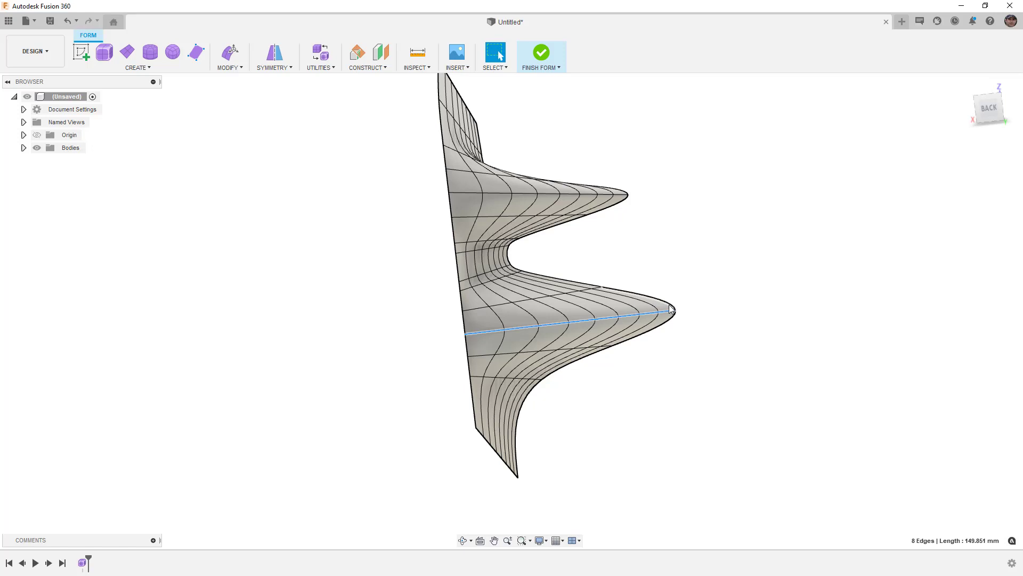
click(244, 70)
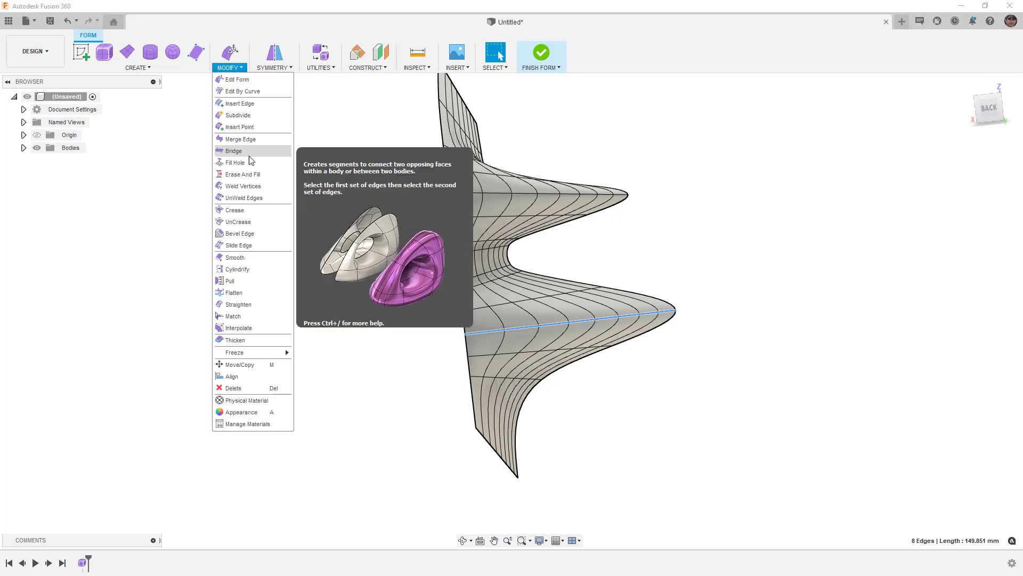
click(250, 235)
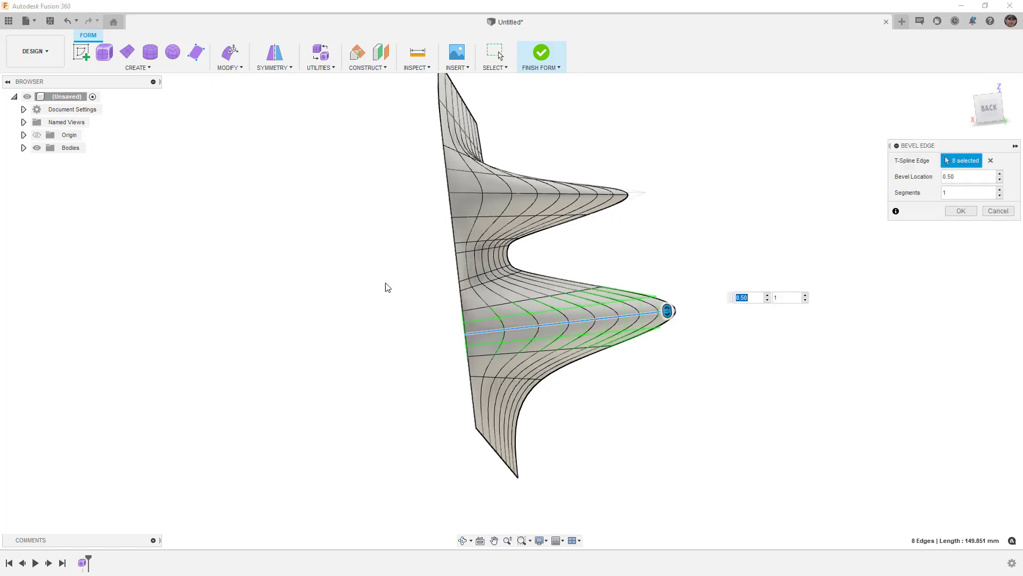
scroll(566, 337, up, 3)
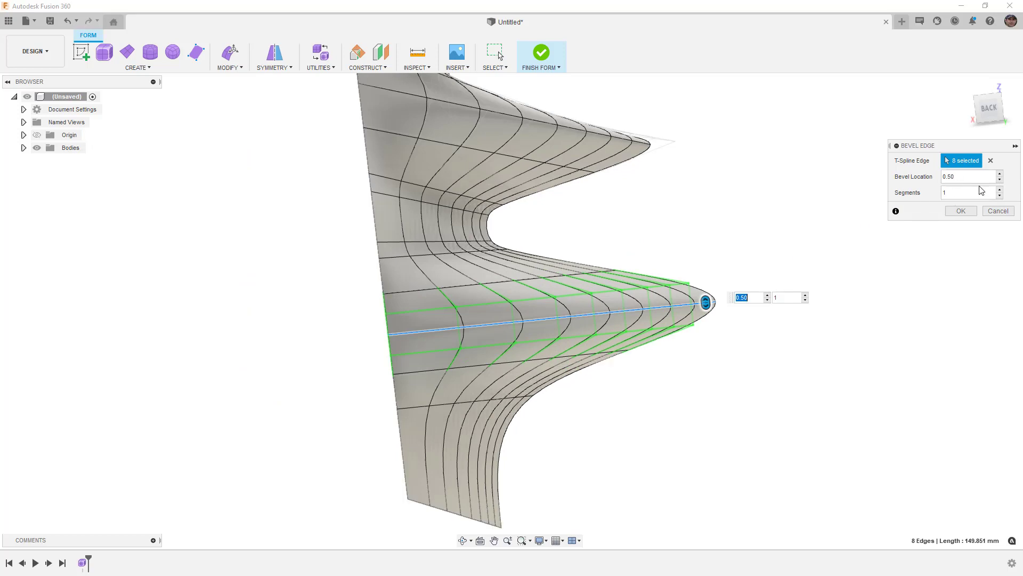
click(1000, 189)
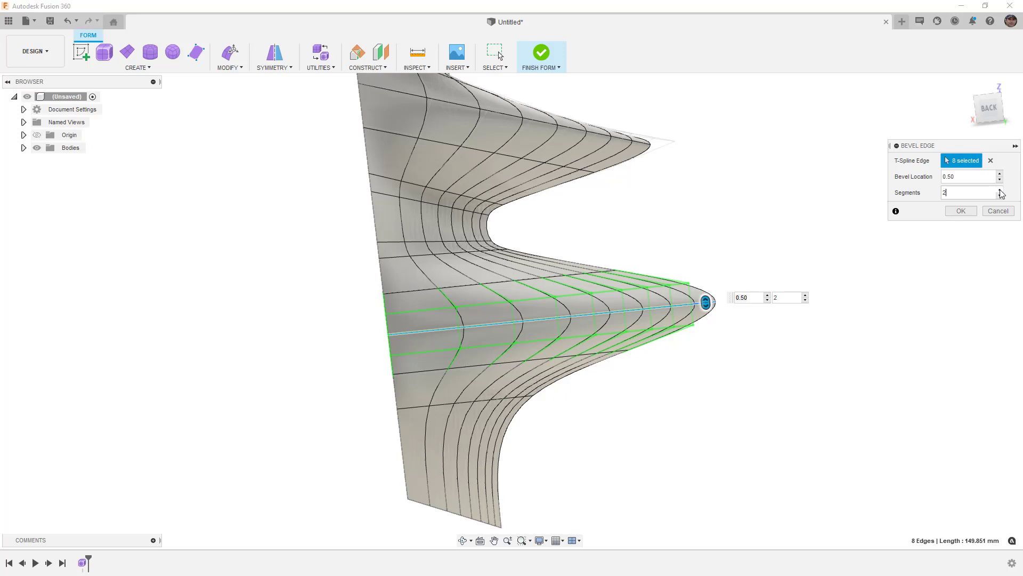
click(976, 212)
scroll(659, 313, up, 4)
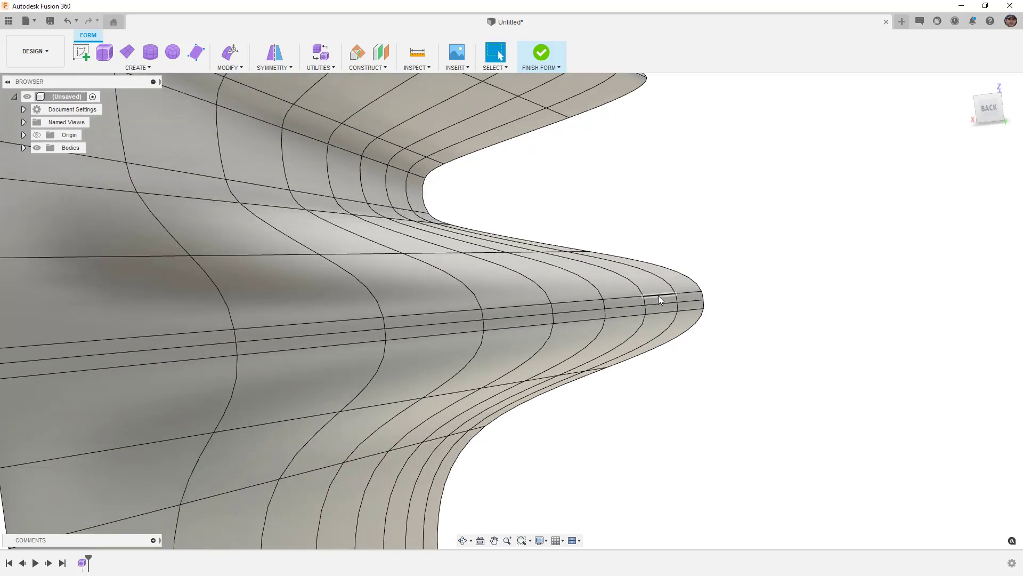
Inspect the rounded lower fold from the side, undoing and redoing the bevel to compare both profiles
click(661, 305)
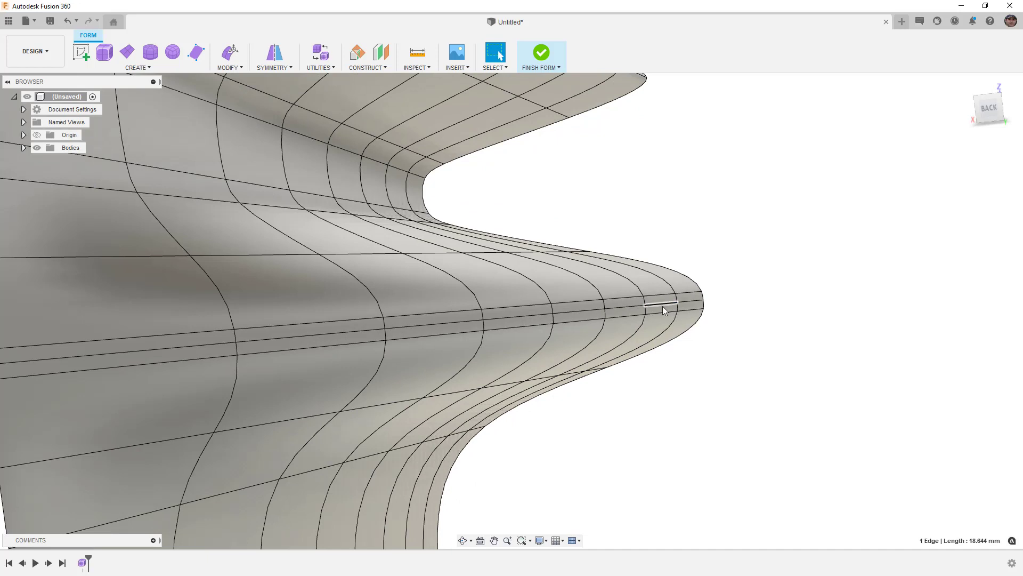
scroll(663, 306, down, 5)
shift+middle_drag(663, 306, 685, 327)
scroll(687, 328, up, 3)
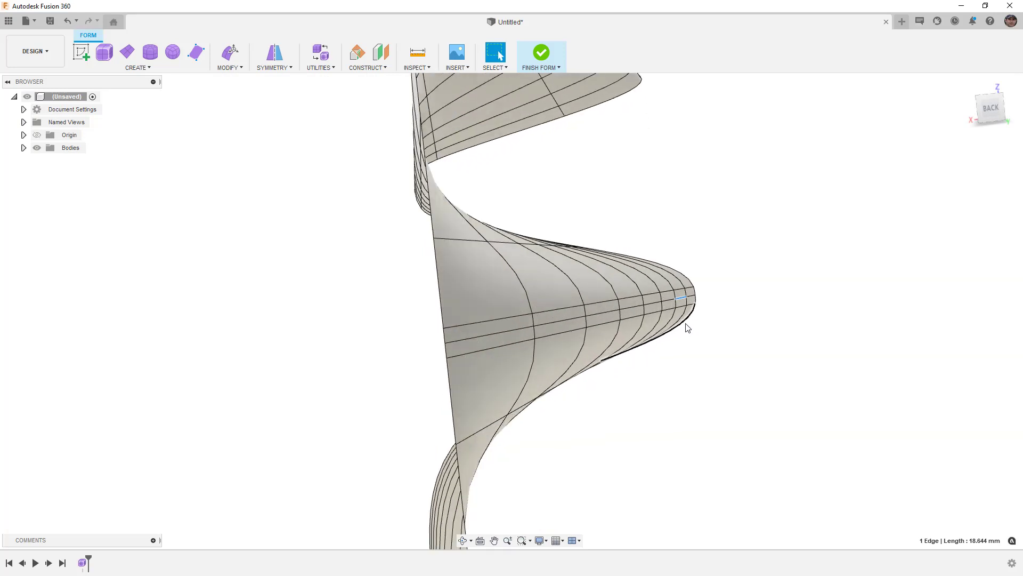
click(721, 314)
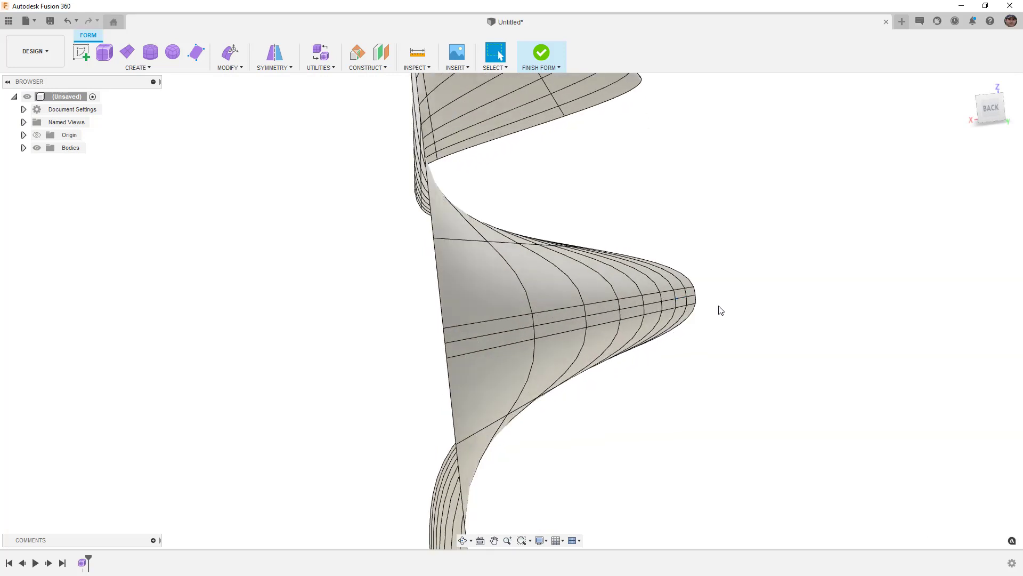
key(ctrl+z)
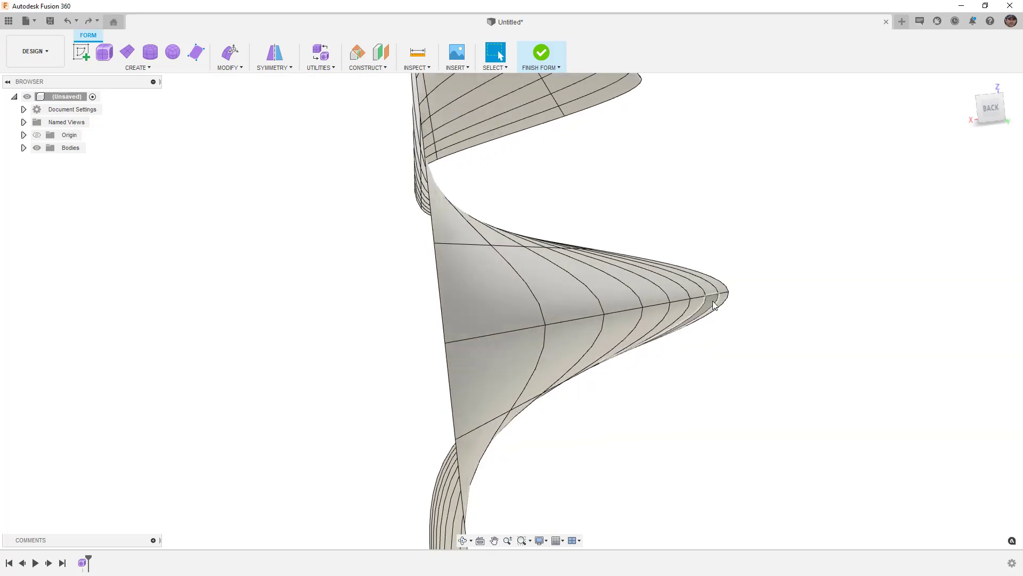
click(90, 22)
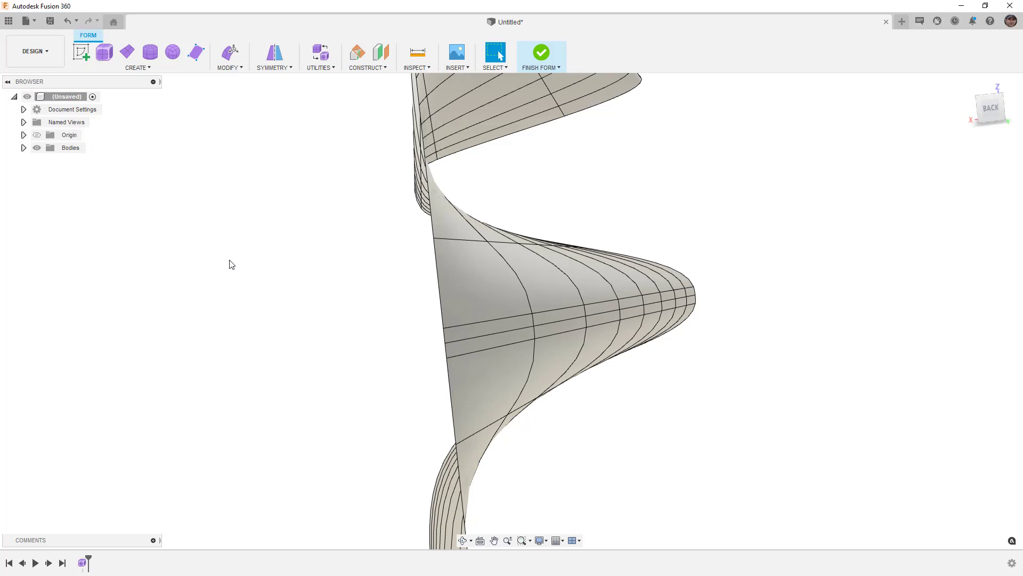
Start an Exact-mode point insertion, placing points through the column beside the wavy border, from the upper edge to the row above the beveled fold
shift+middle_drag(241, 249, 351, 281)
key(F6)
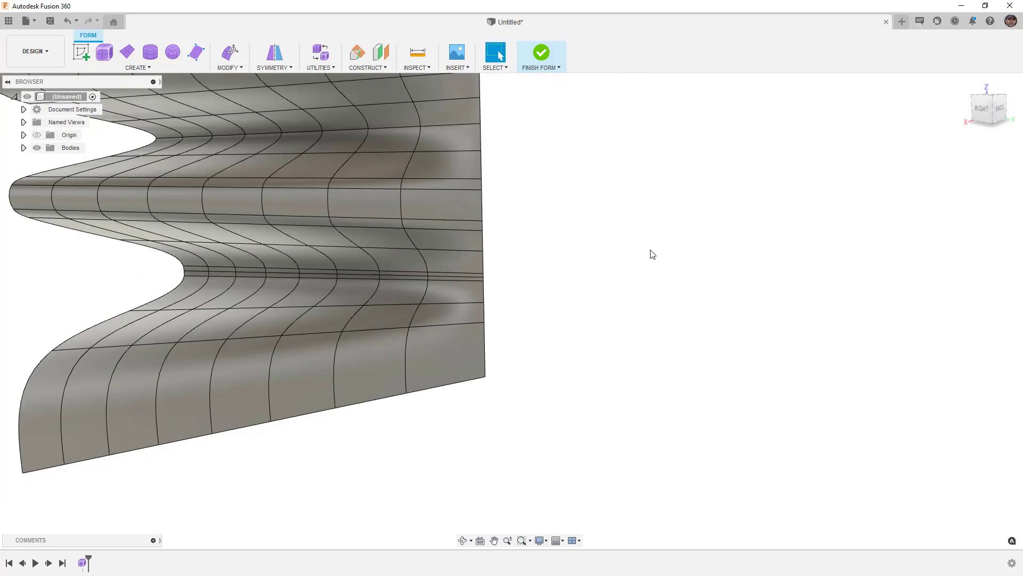
click(982, 109)
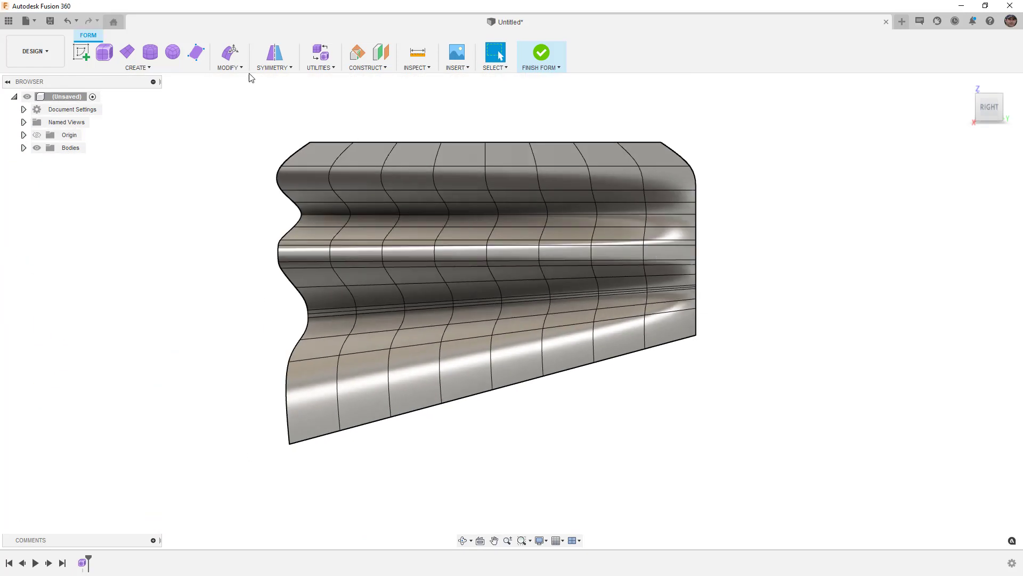
click(241, 68)
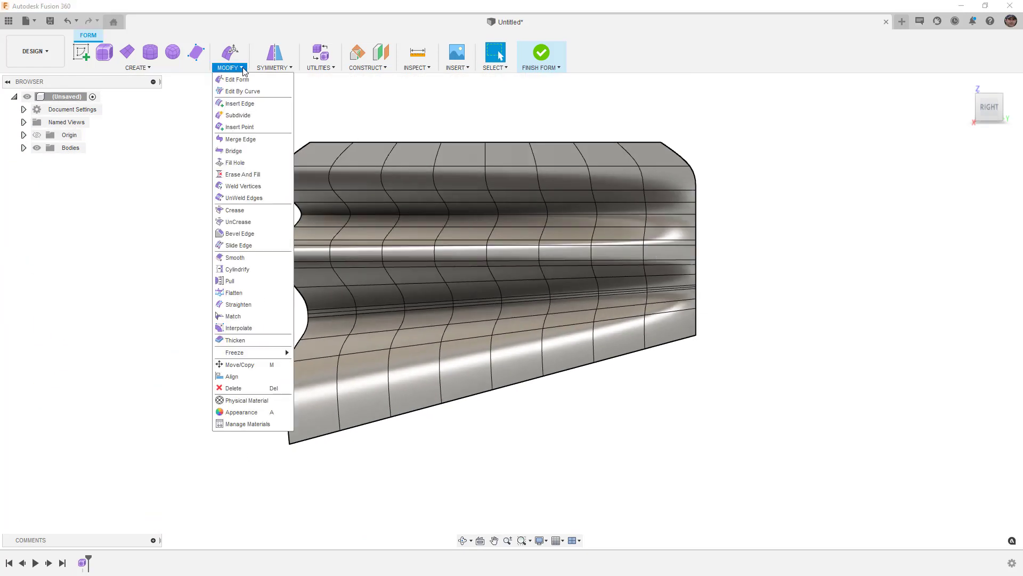
click(240, 127)
click(982, 177)
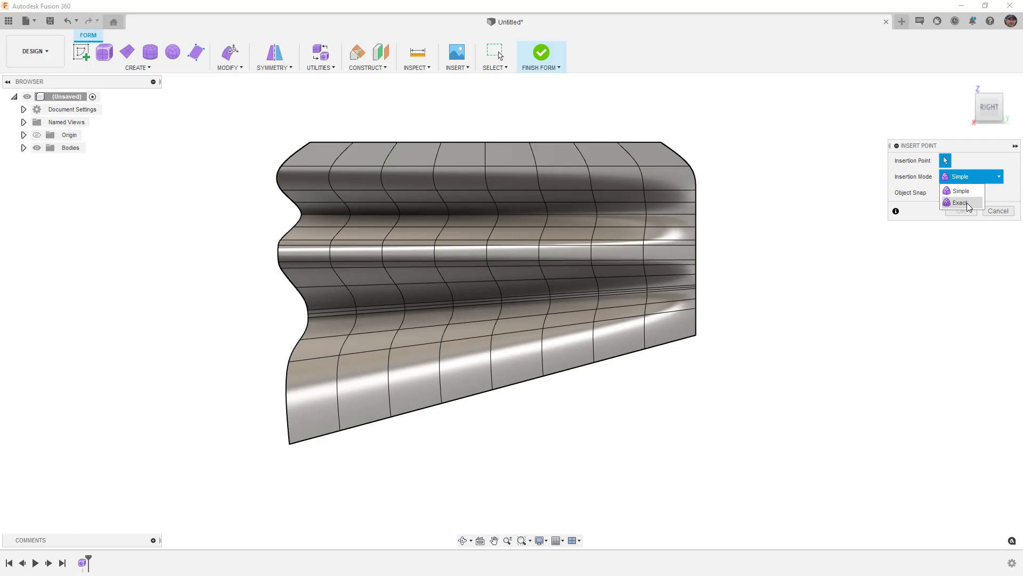
click(967, 203)
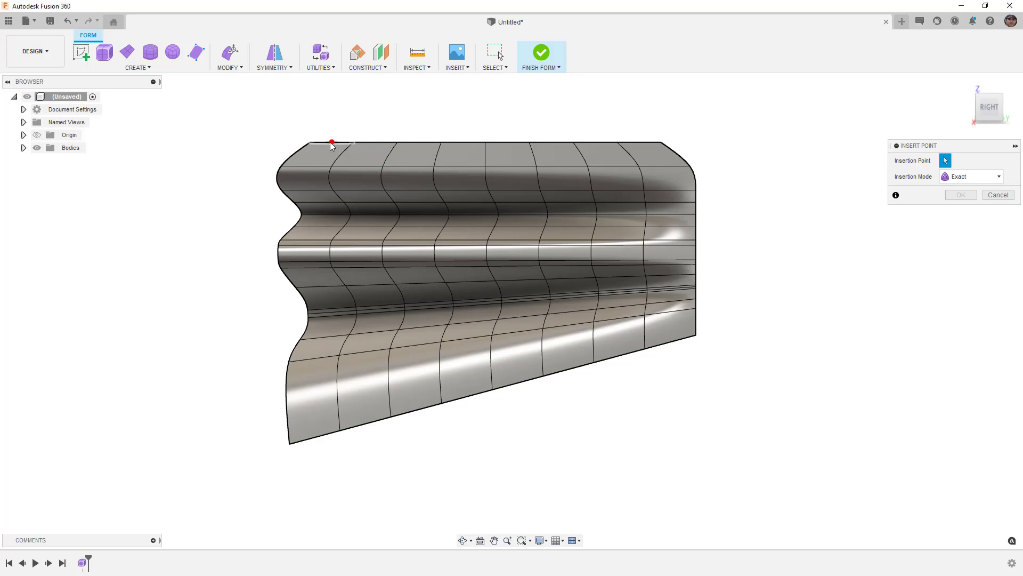
click(307, 166)
click(307, 190)
click(318, 203)
click(306, 240)
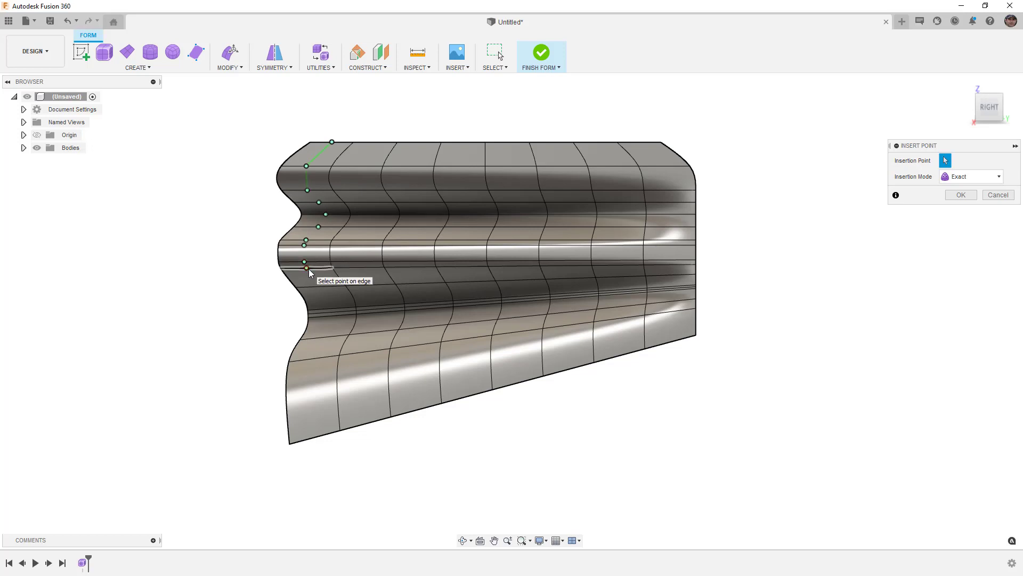
click(307, 268)
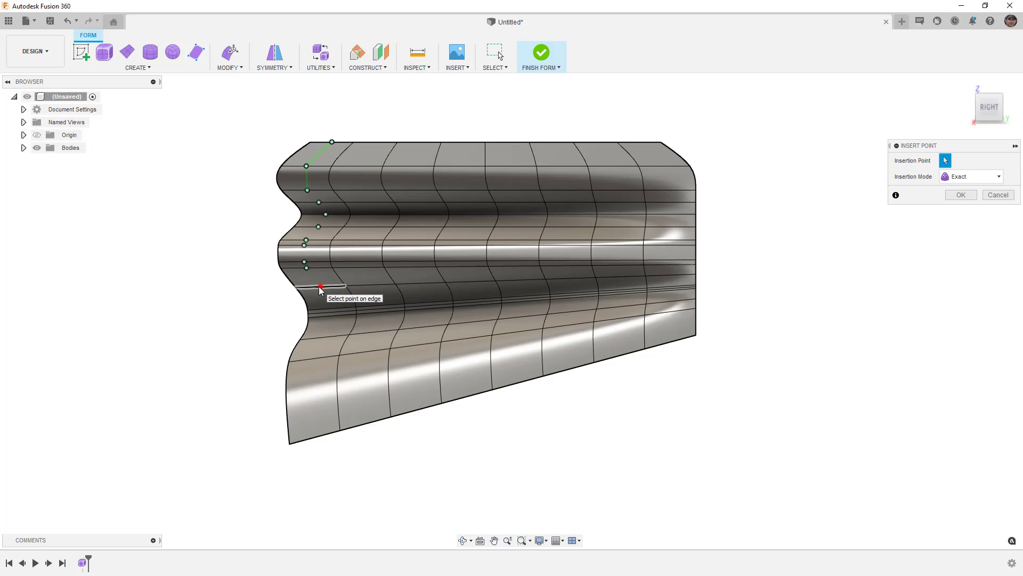
click(320, 286)
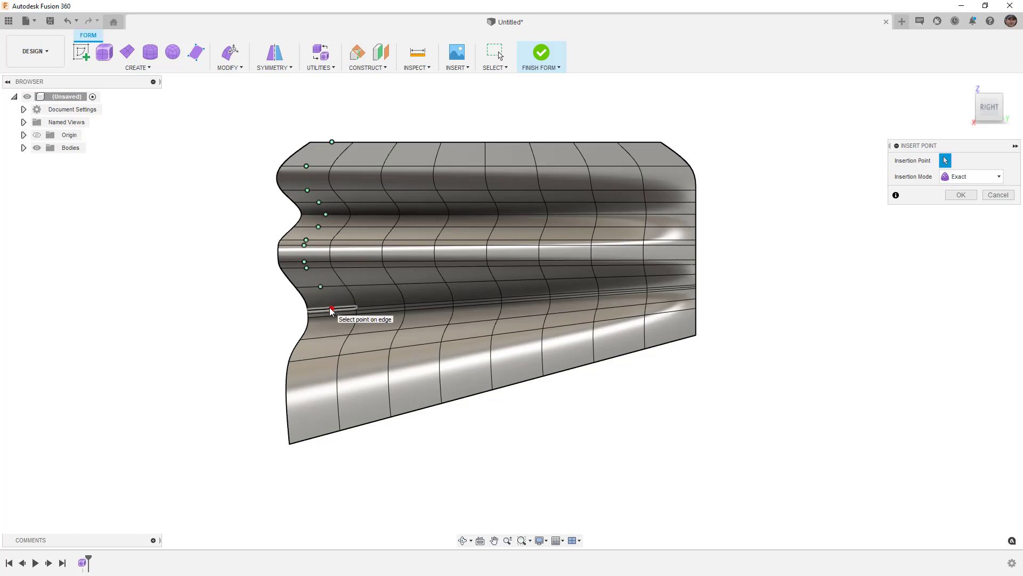
Continue the points across the beveled fold's three rows and the lower rows to the slanted border, and finish the insertion
scroll(330, 309, up, 5)
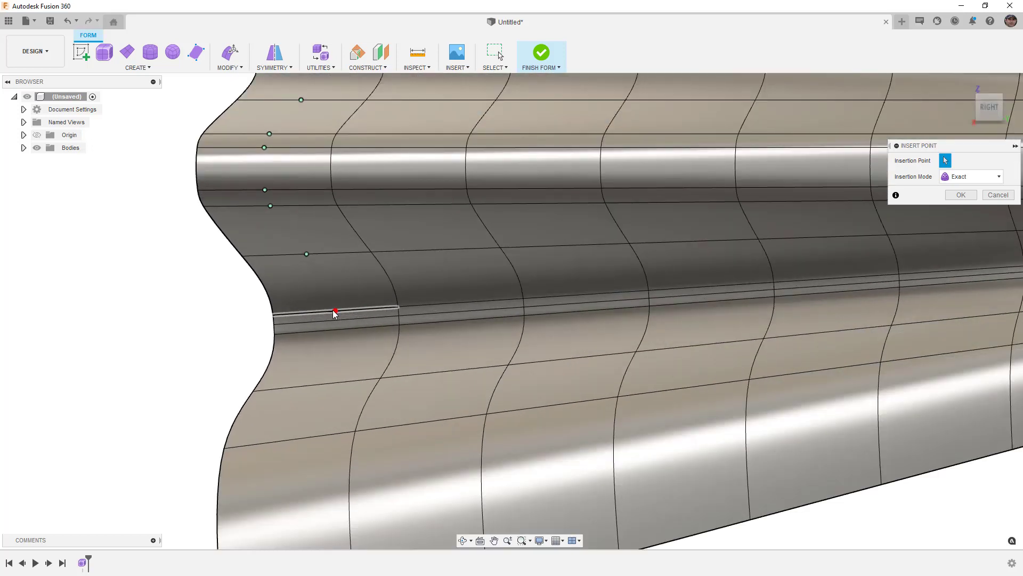
click(335, 310)
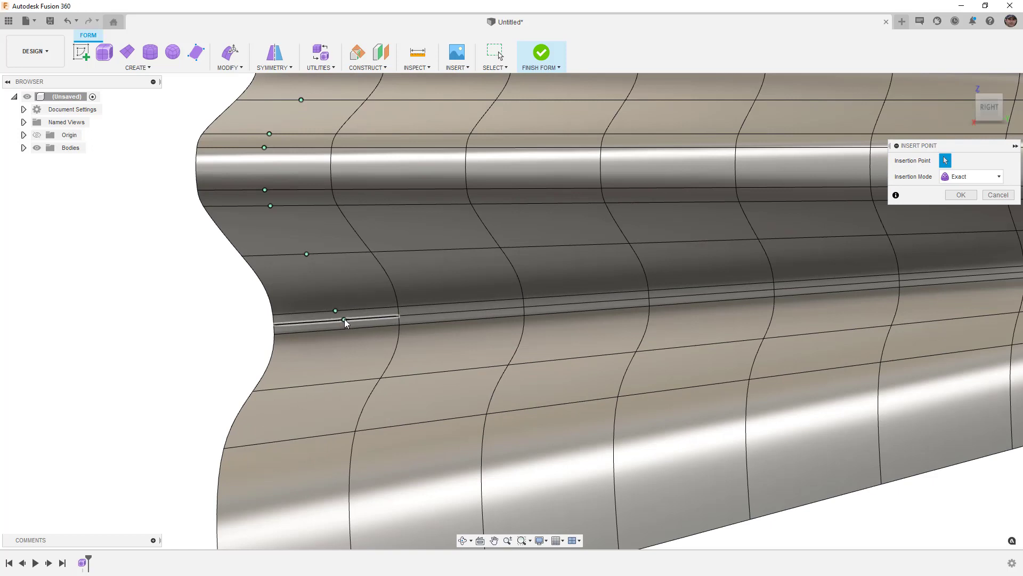
click(345, 320)
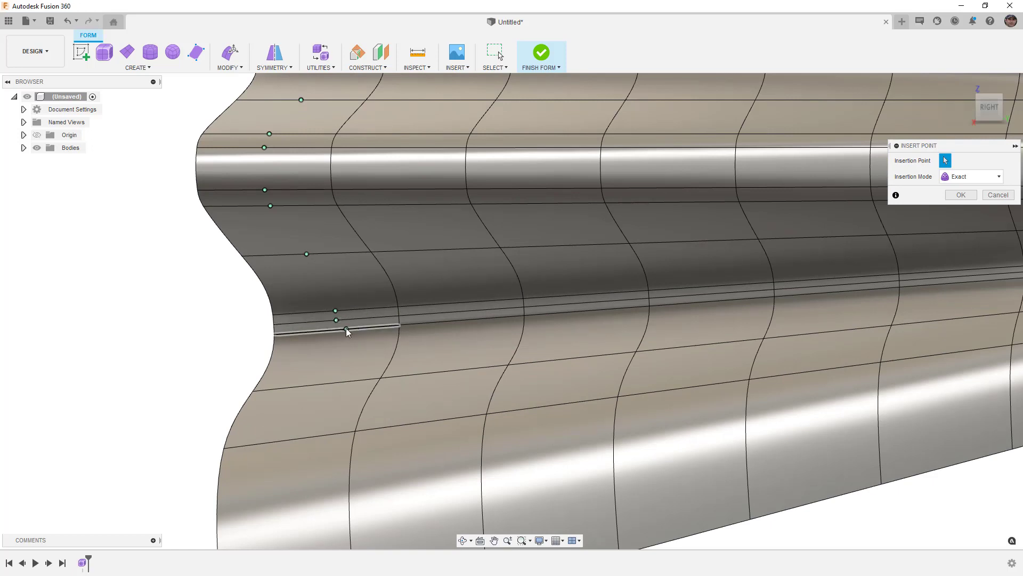
click(345, 328)
click(350, 381)
middle_drag(352, 397, 356, 362)
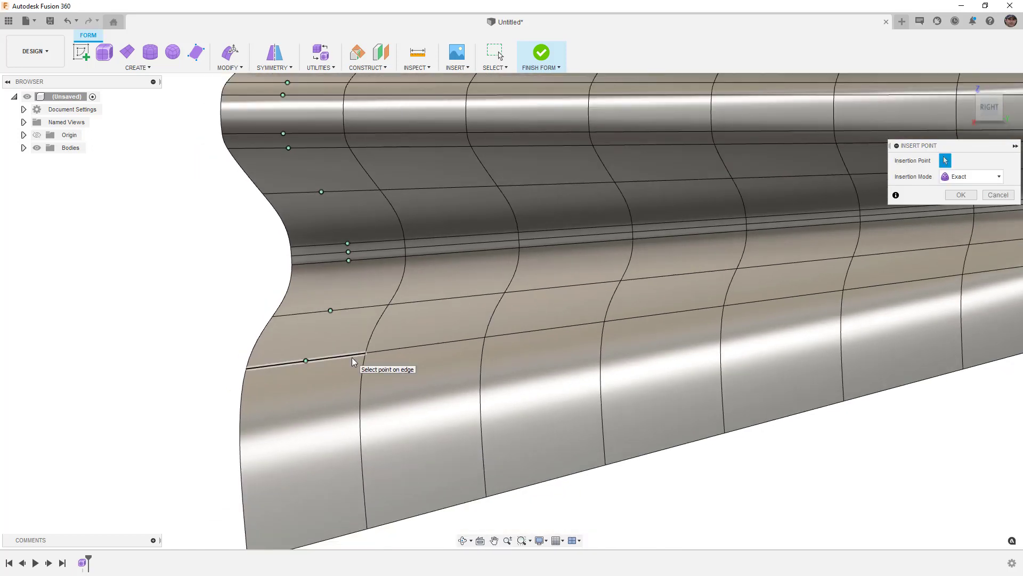
scroll(342, 416, down, 4)
click(348, 471)
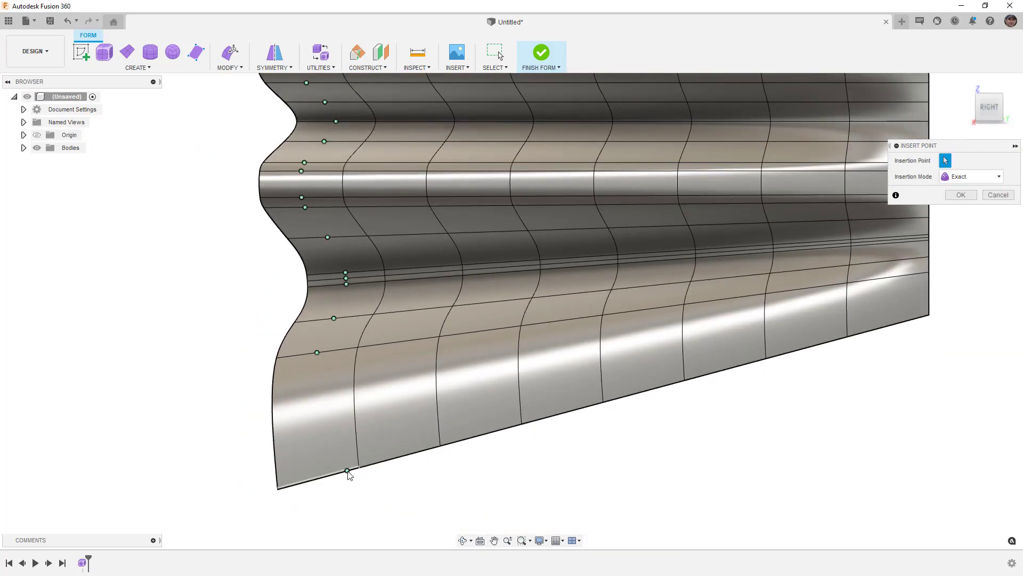
key(Return)
scroll(394, 422, down, 3)
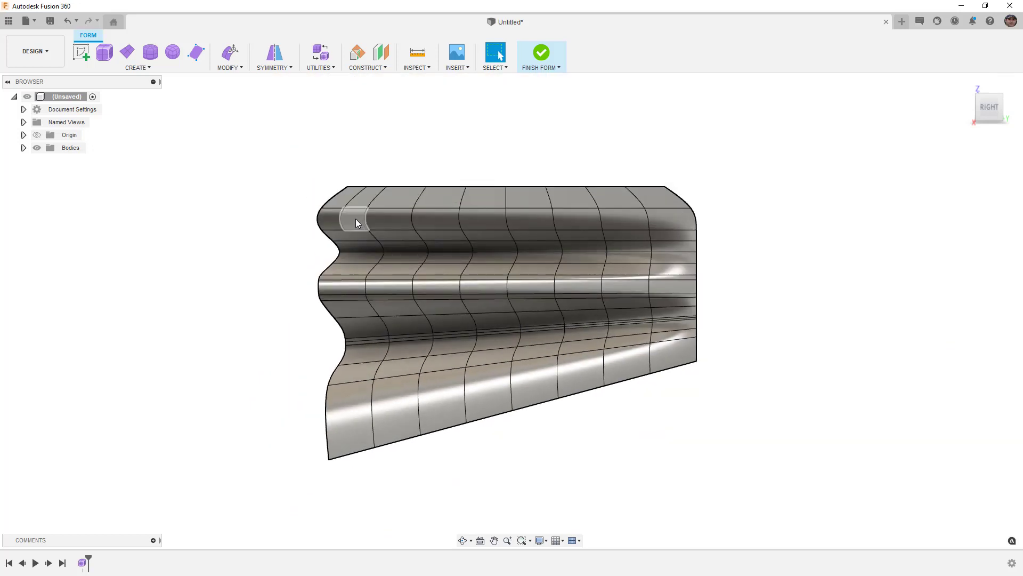
Delete the short edge inserted across the upper two faces beside the wavy border
scroll(355, 219, up, 3)
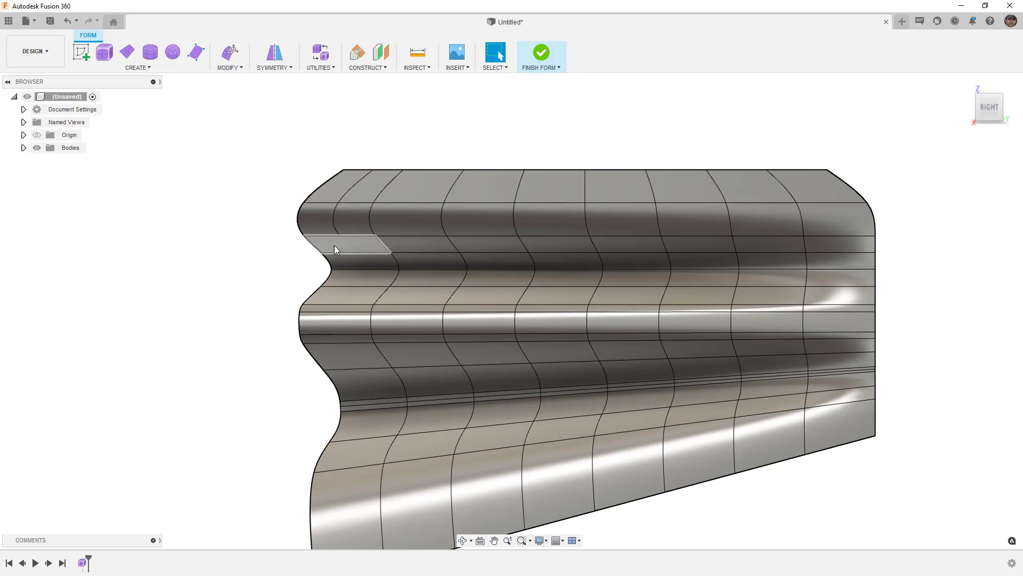
double_click(348, 191)
key(Delete)
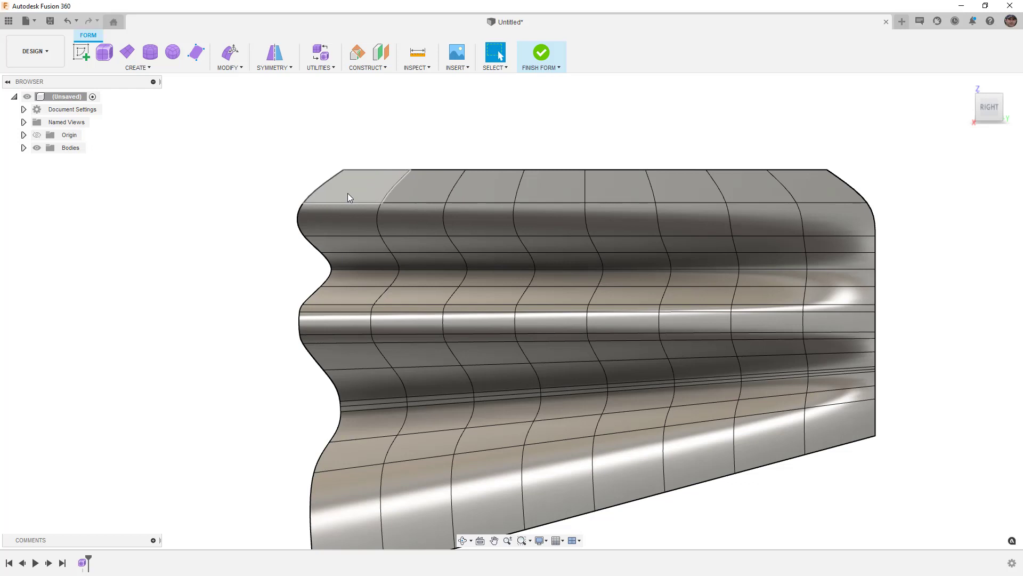
Insert one Exact-mode point on the upper border between the two edge columns nearest the straight end, and delete the resulting short edge
click(233, 68)
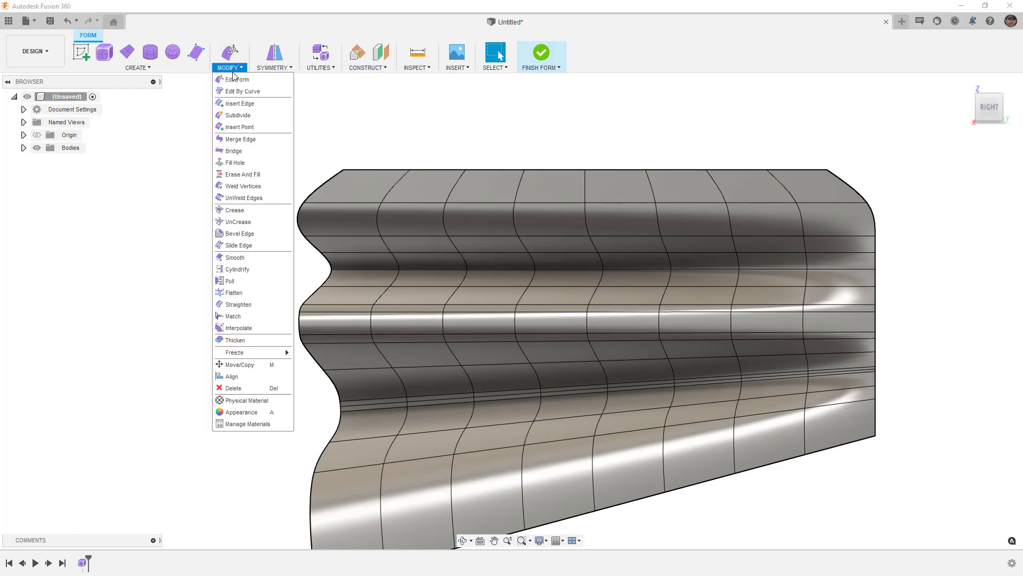
click(245, 131)
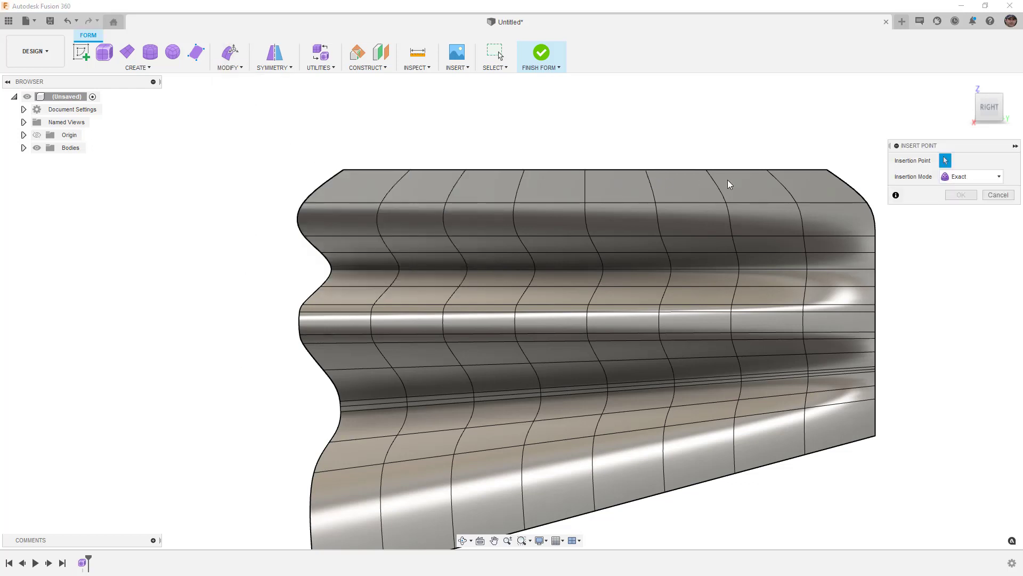
click(740, 170)
click(959, 196)
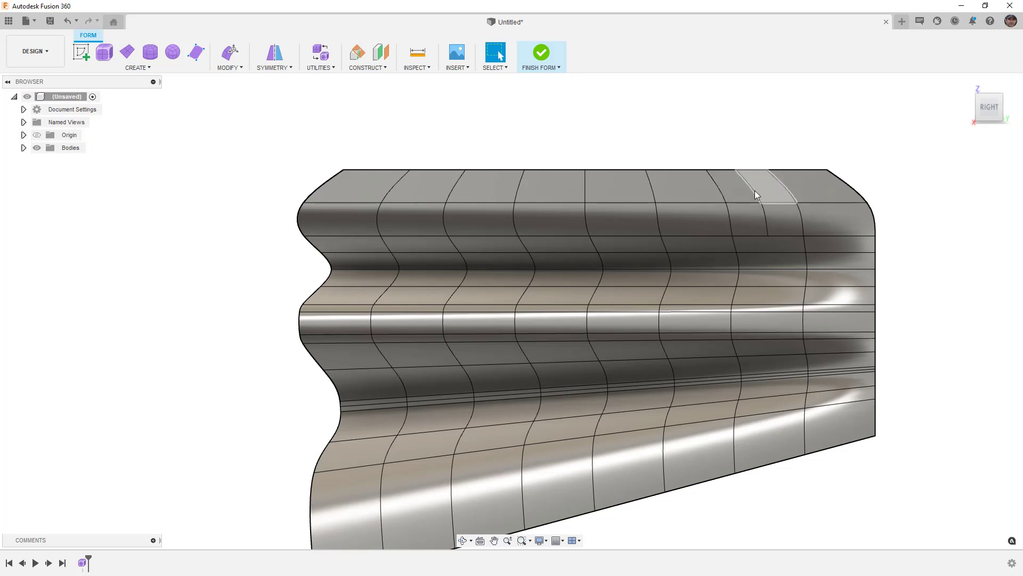
click(763, 217)
key(Delete)
Insert Exact-mode edges at location 0.50 on both sides of the full edge column nearest the plane's straight end
click(241, 70)
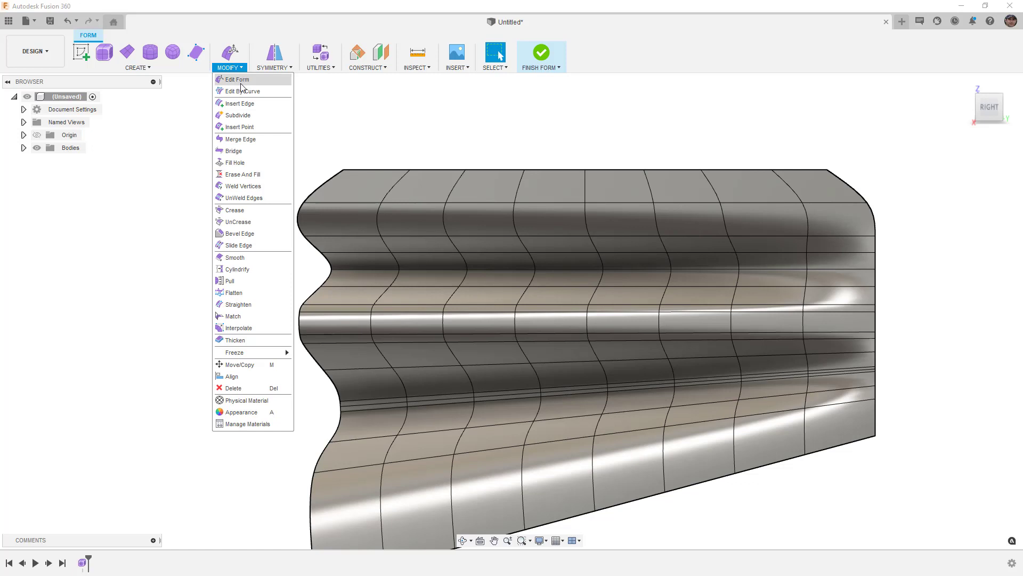
click(244, 102)
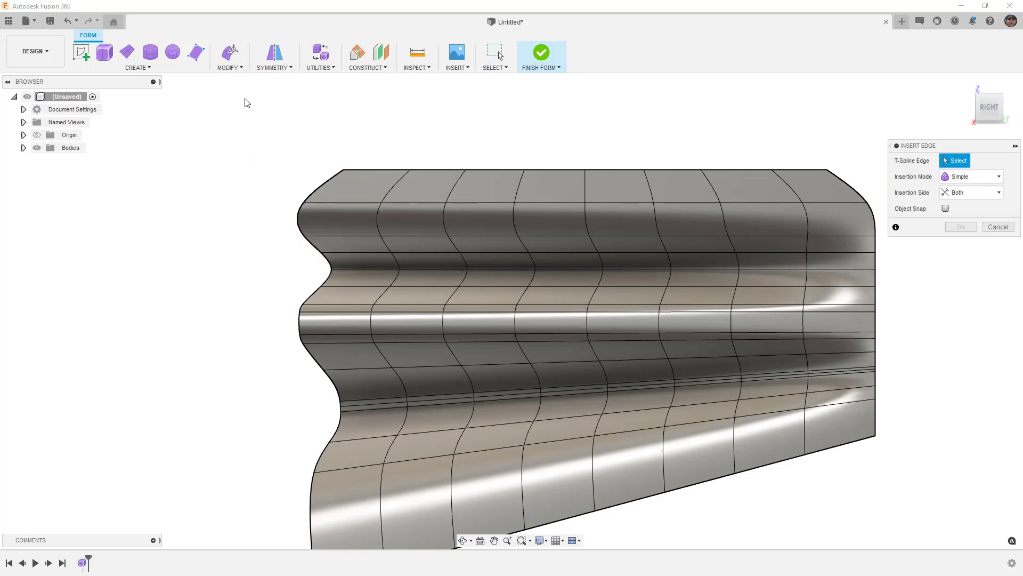
double_click(792, 187)
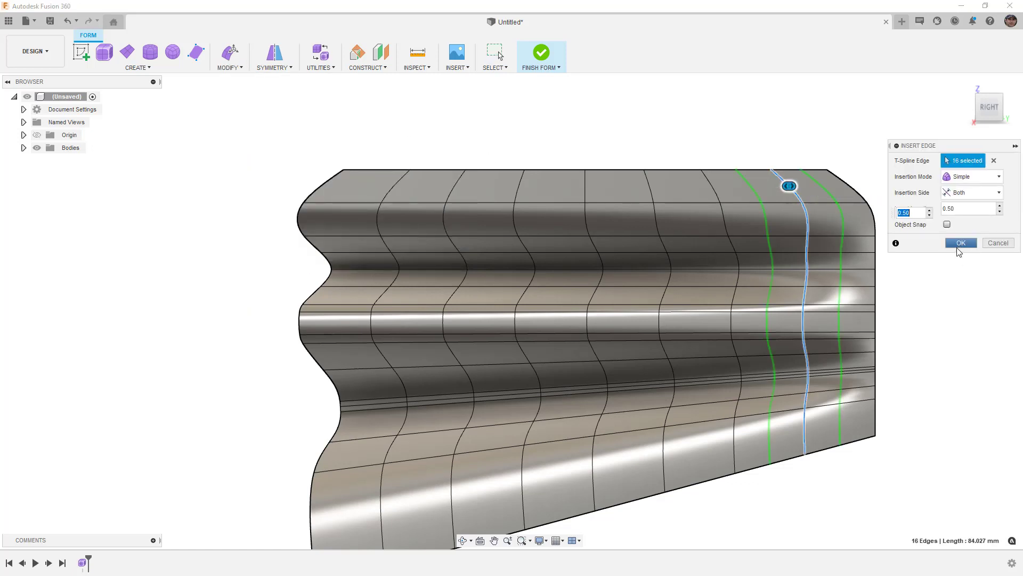
click(975, 177)
click(971, 205)
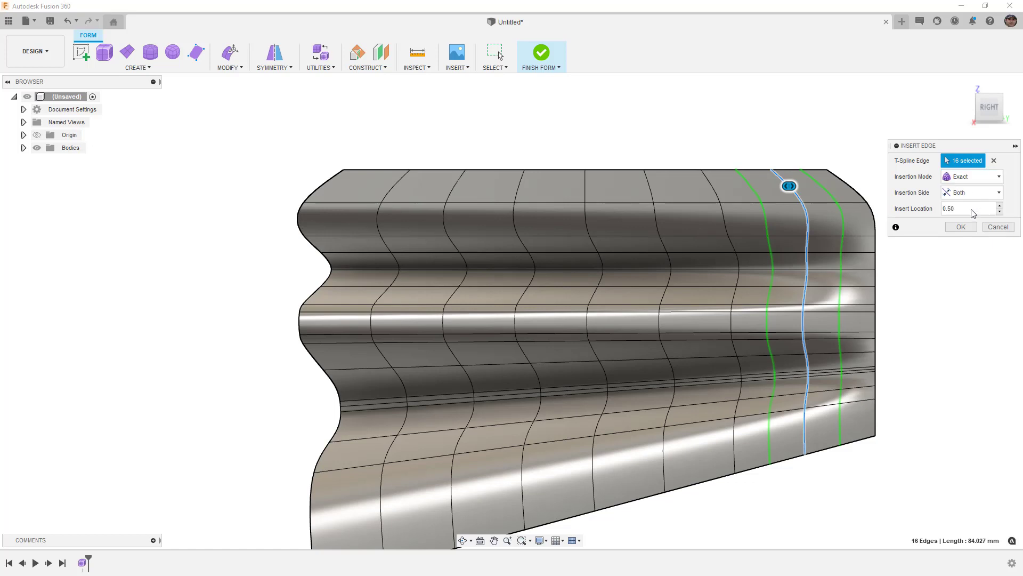
click(961, 227)
Insert a Simple-mode edge down a middle column through points on the upper border, middle crest, row below the beveled fold and slanted border
shift+middle_drag(915, 282, 892, 277)
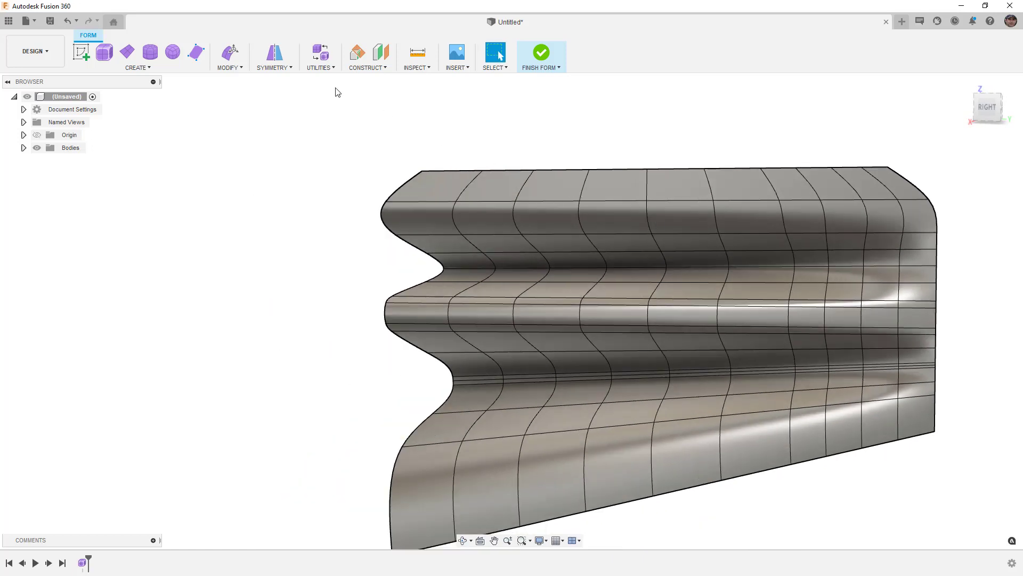
click(229, 59)
click(251, 133)
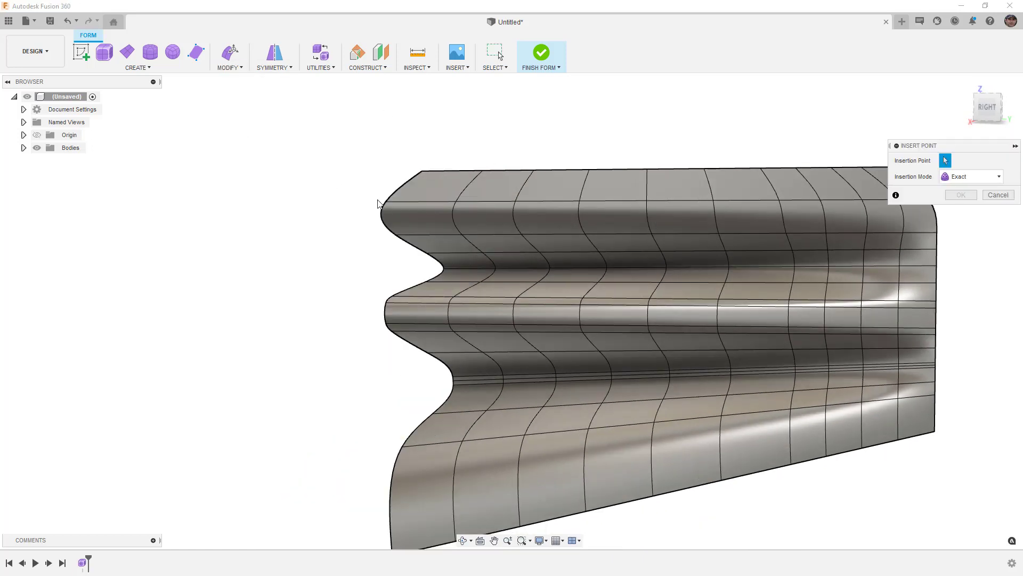
click(957, 177)
click(960, 200)
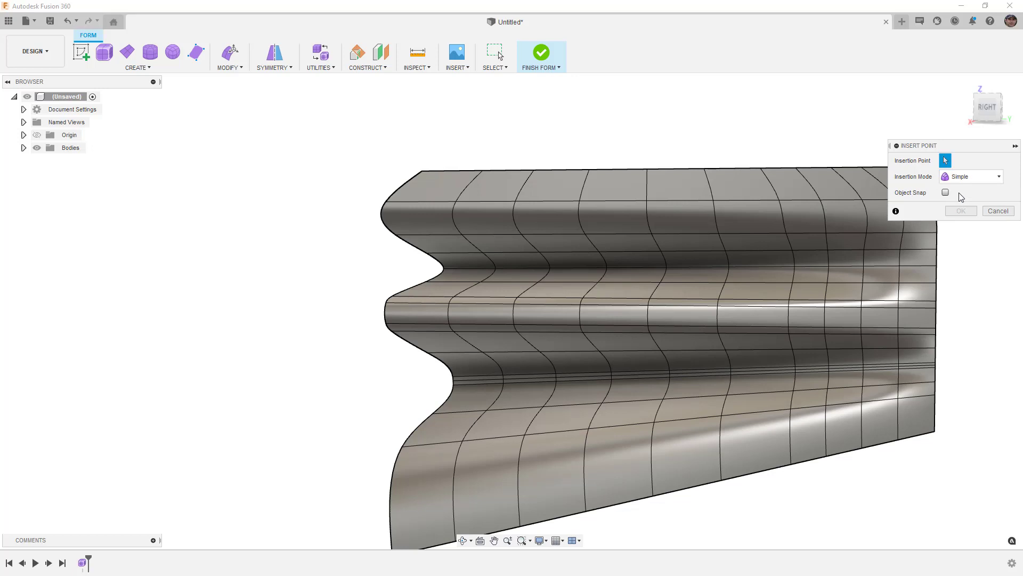
click(676, 168)
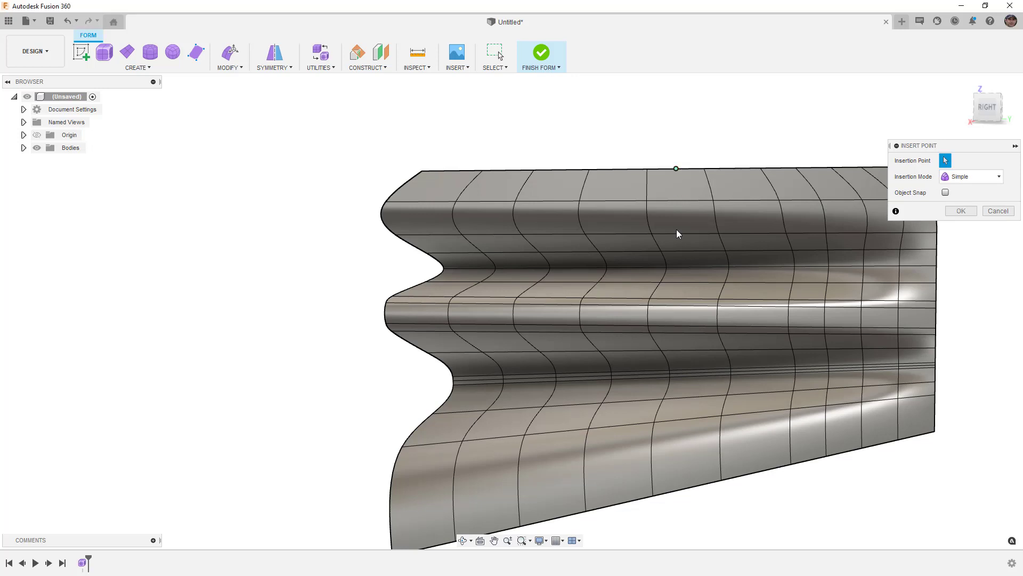
click(684, 305)
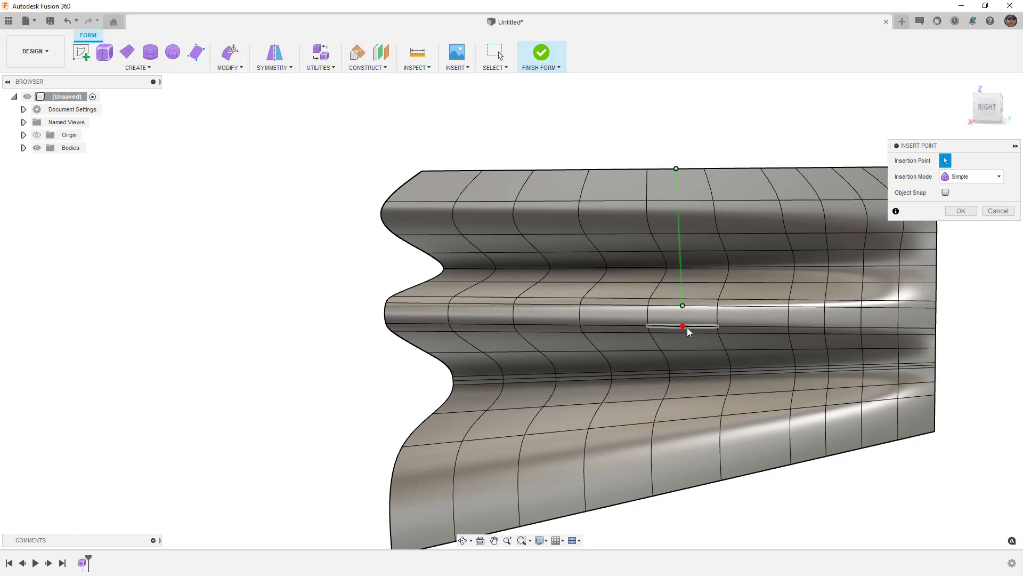
click(695, 397)
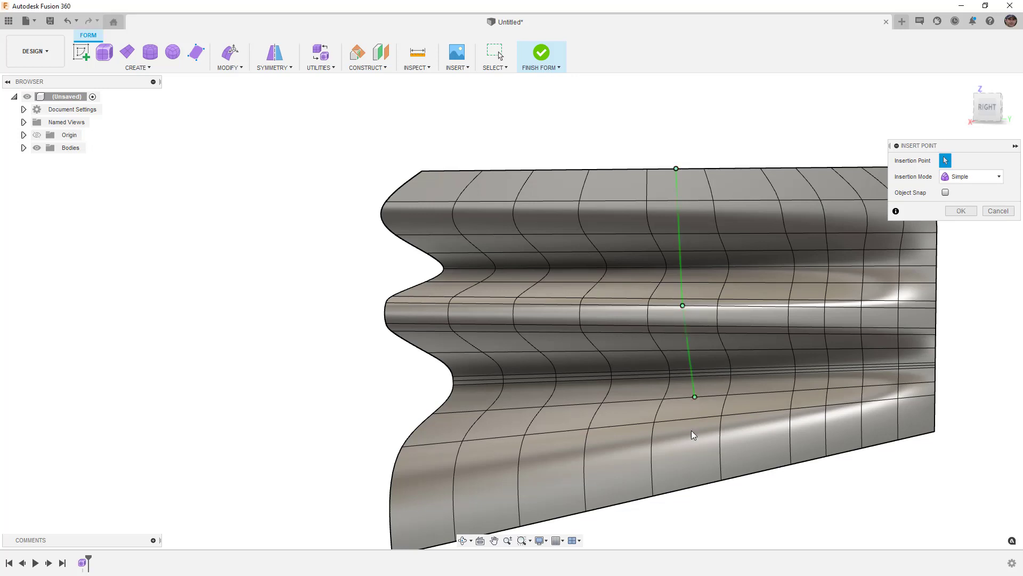
click(693, 488)
key(Return)
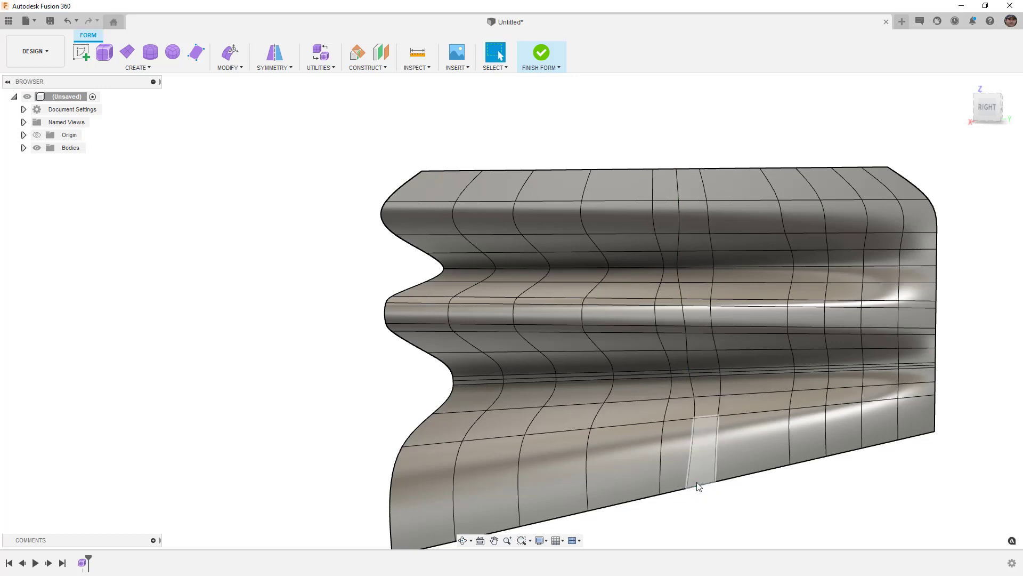
Delete the full-height Simple-mode edge column inserted down the middle of the plane
click(986, 110)
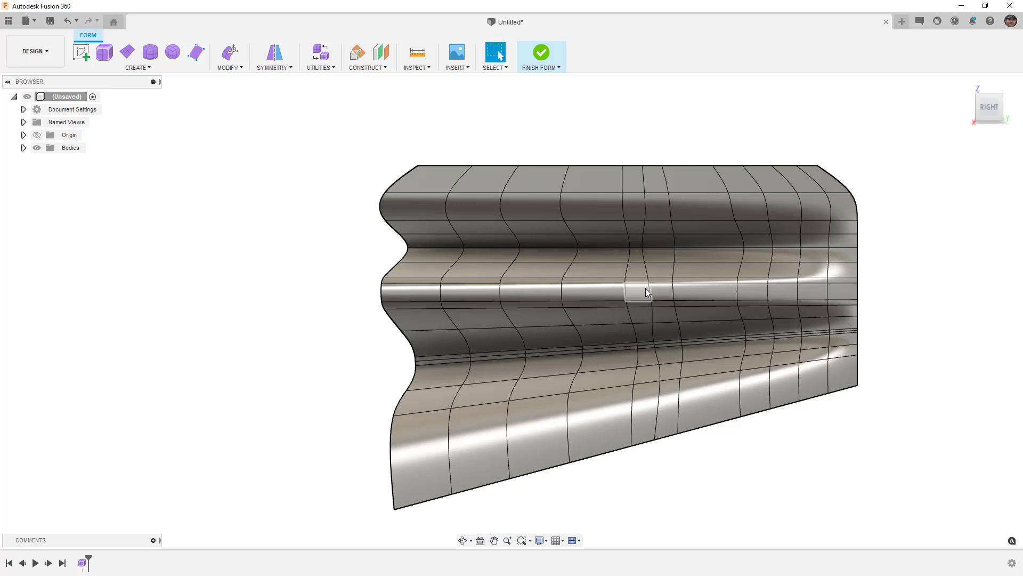
double_click(651, 331)
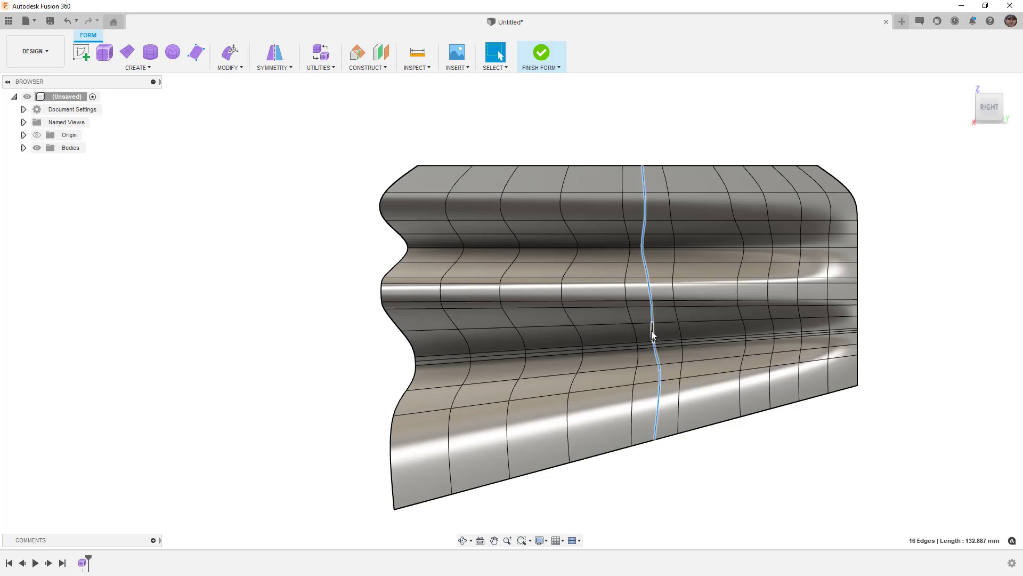
key(Delete)
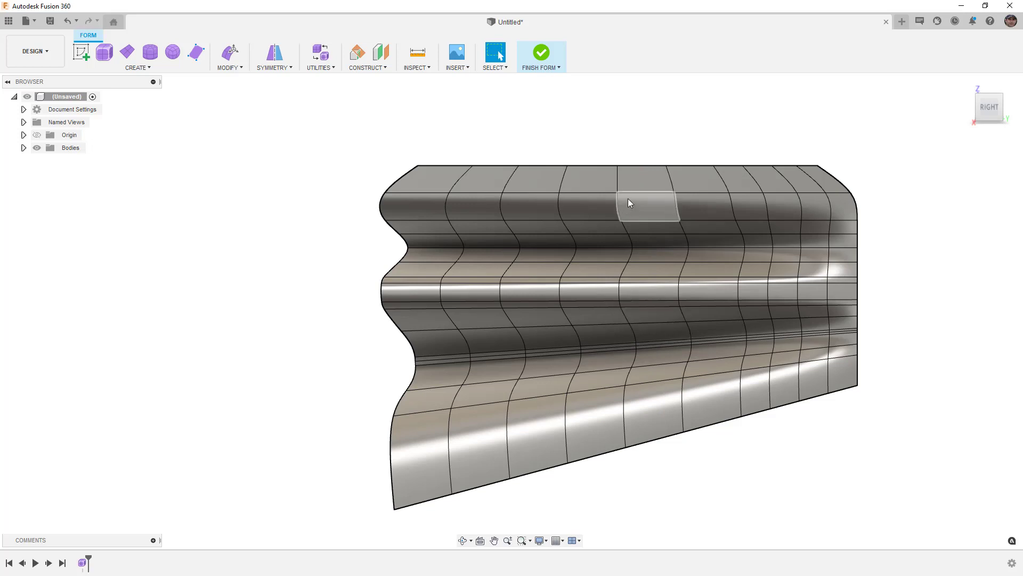
Highlight the lengthwise edge row just below the upper border, inspect its flow from an angle and the right side, and clear the selection
shift+middle_drag(661, 321, 612, 324)
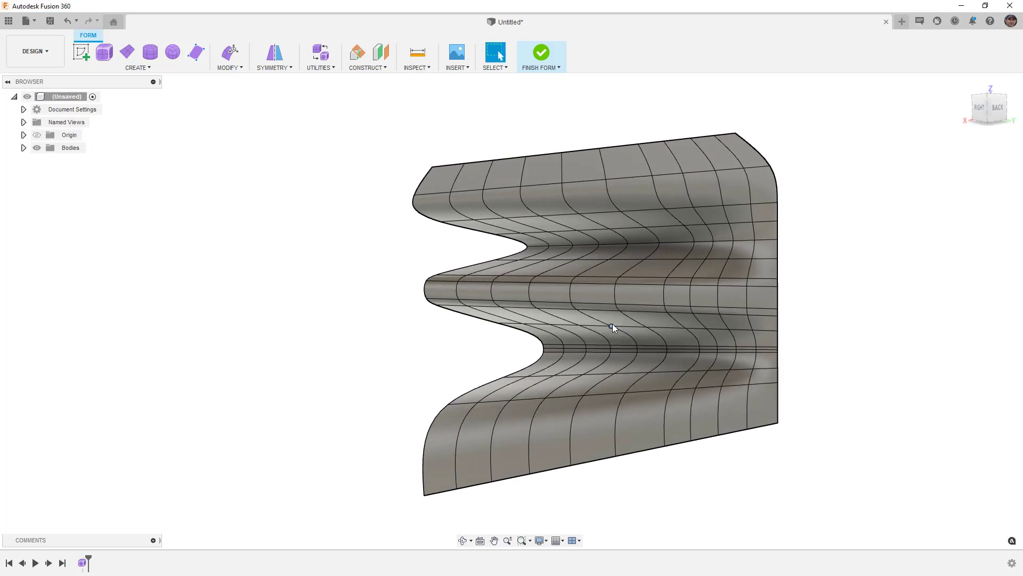
double_click(538, 183)
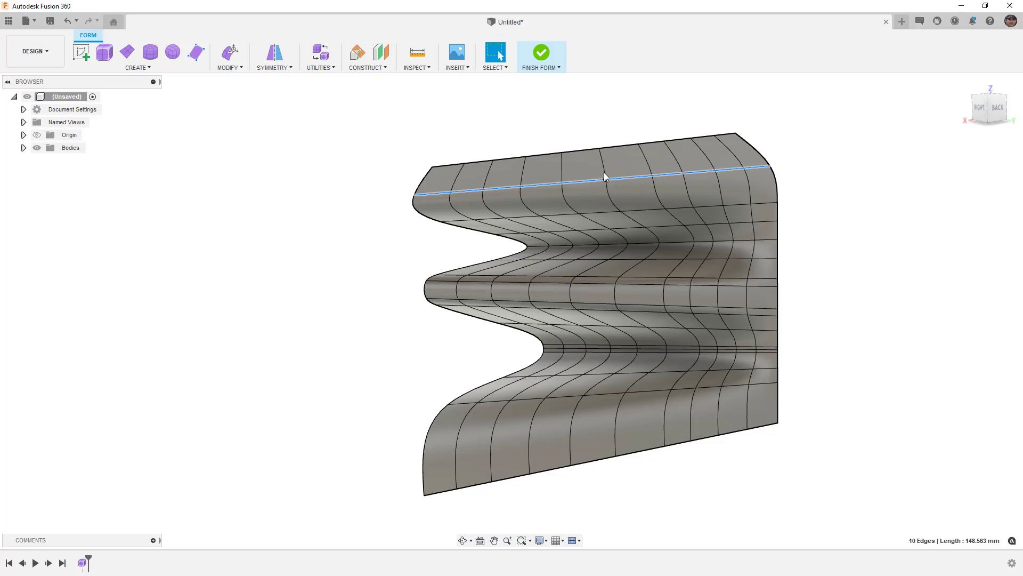
shift+middle_drag(612, 233, 658, 238)
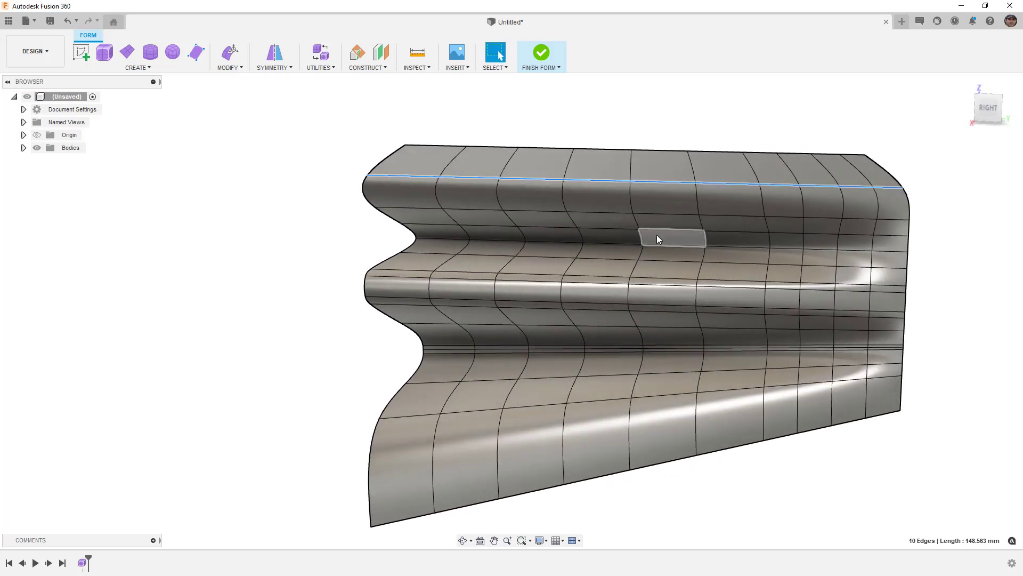
click(989, 108)
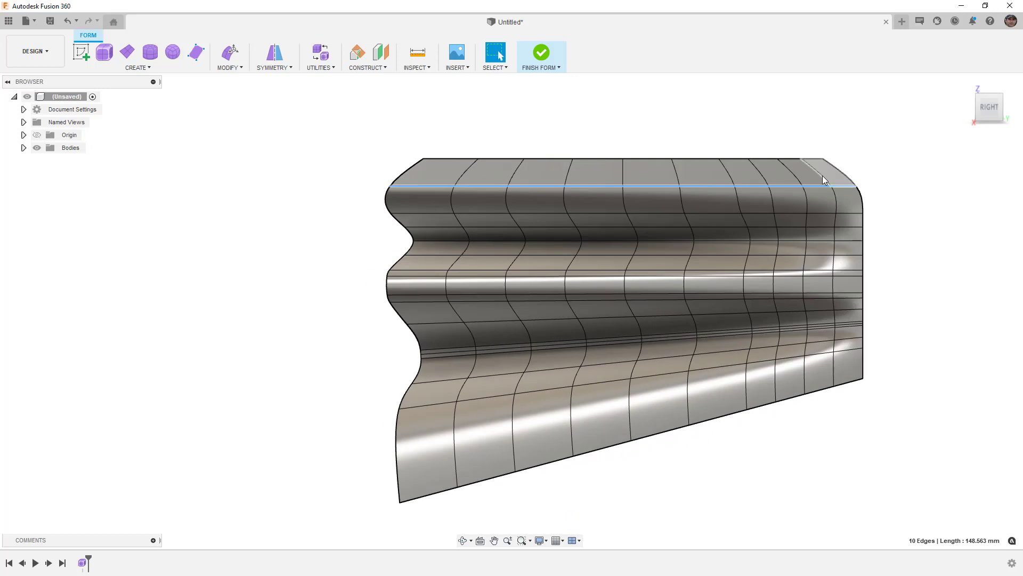
key(Escape)
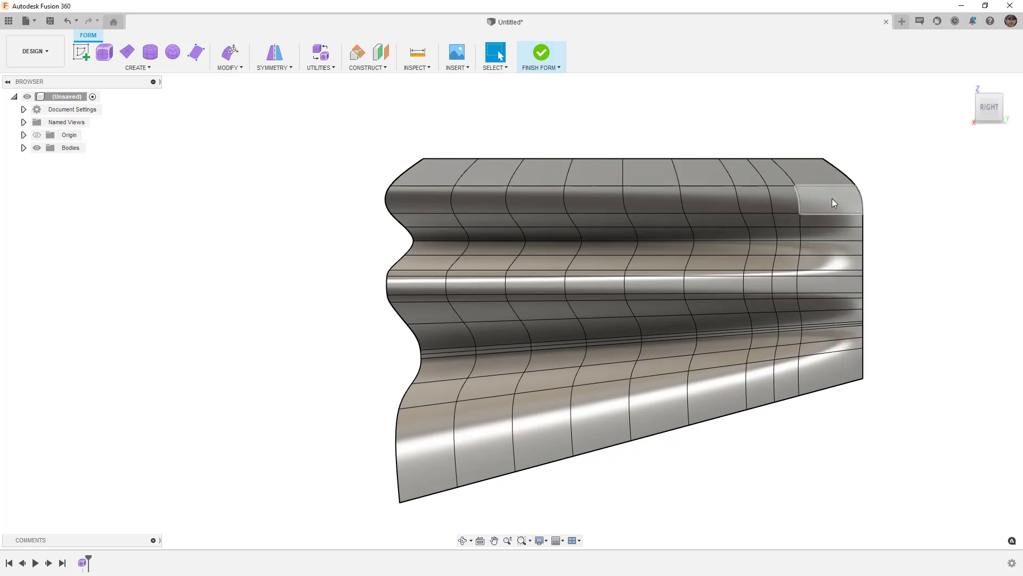
Delete the remaining interior edge columns one at a time, keeping only the column nearest each end of the plane
double_click(770, 197)
key(Delete)
double_click(734, 206)
key(Delete)
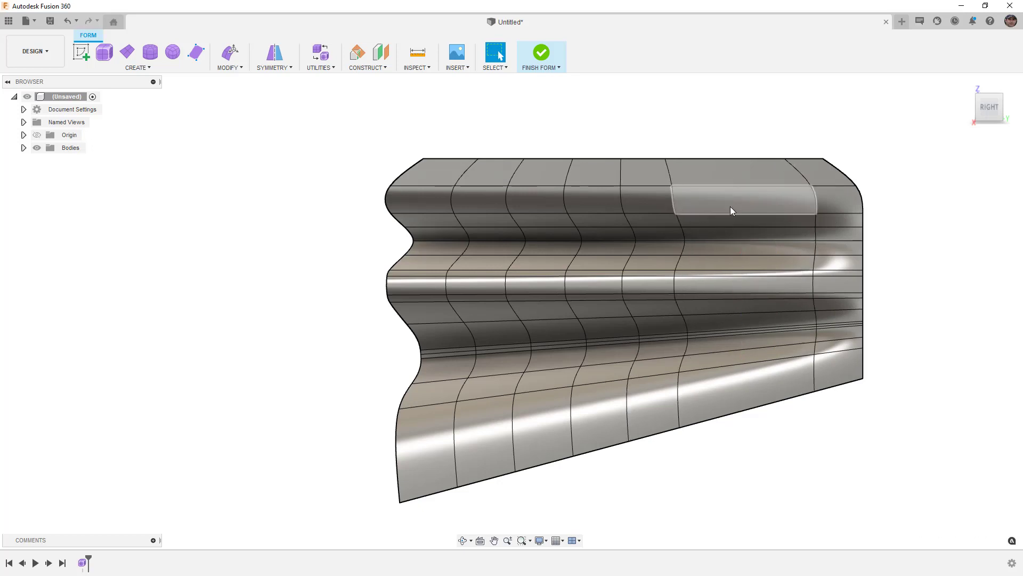
double_click(621, 203)
key(Delete)
double_click(505, 197)
key(Delete)
shift+middle_drag(640, 312, 618, 267)
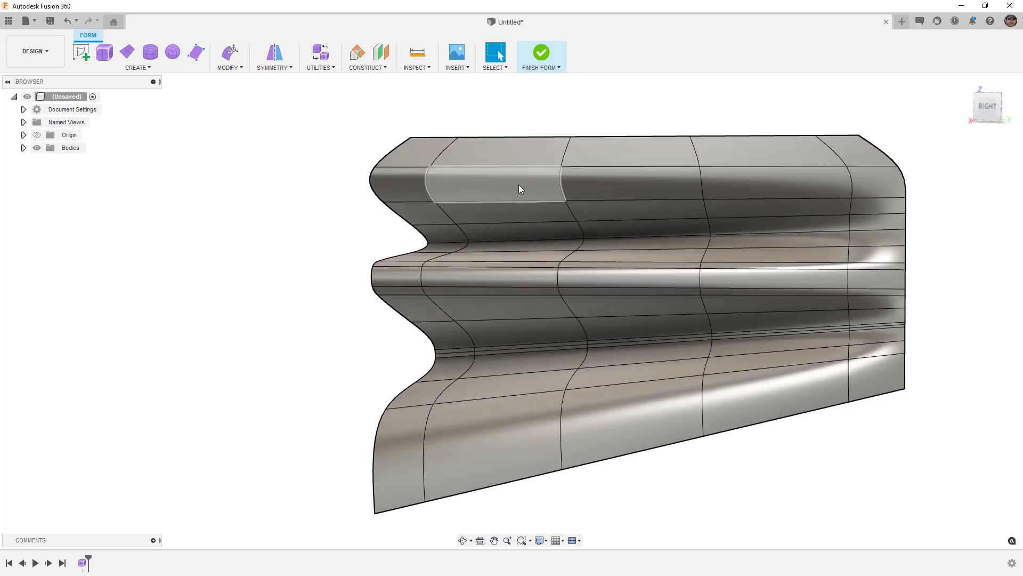
double_click(561, 181)
key(Delete)
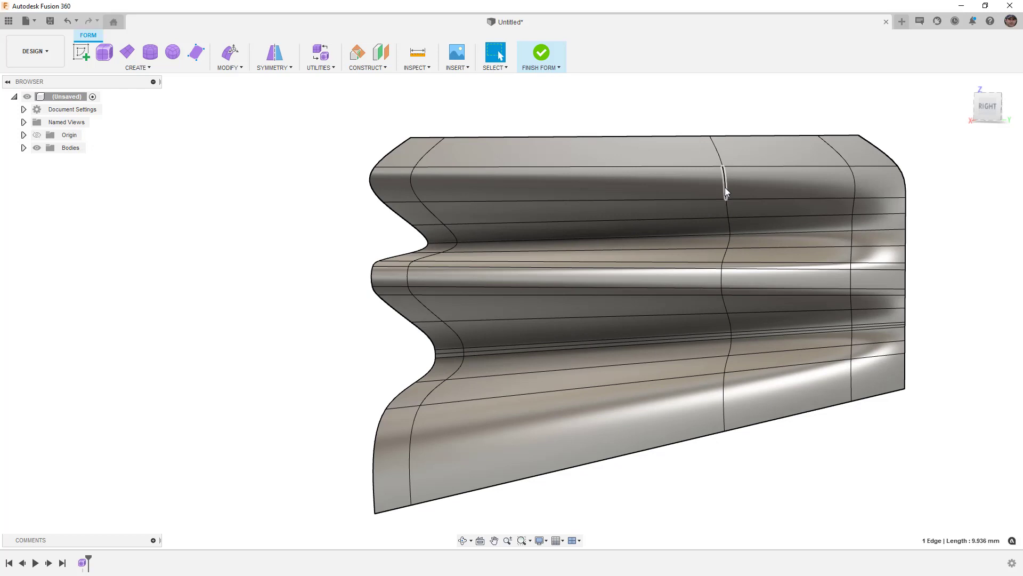
double_click(725, 187)
key(Delete)
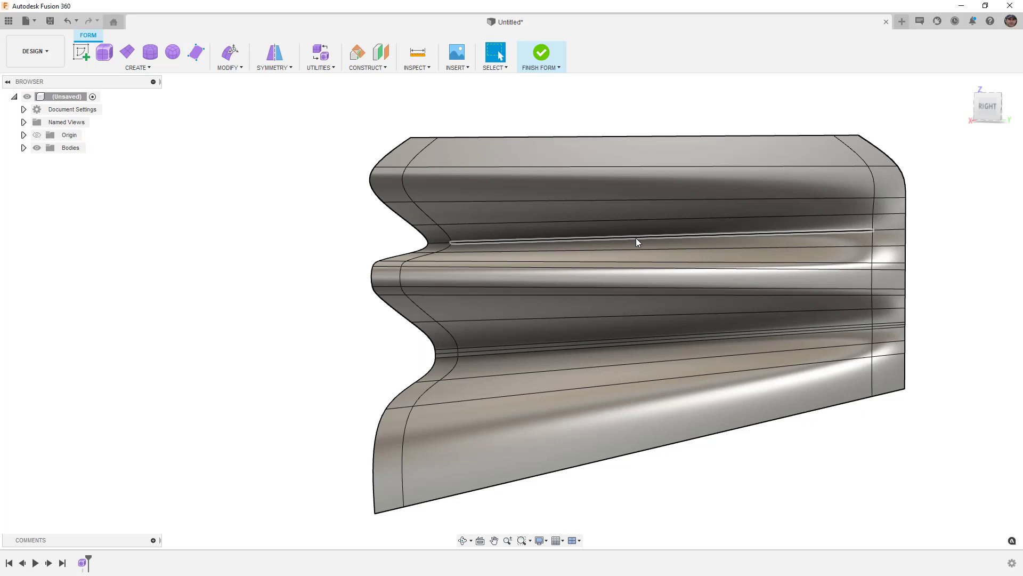
click(986, 107)
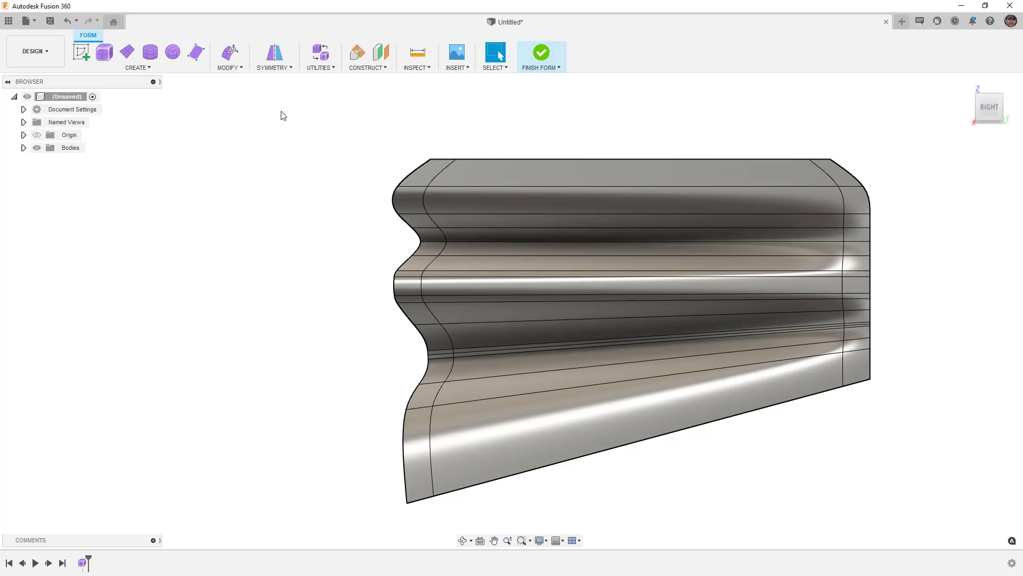
Insert one Exact-mode edge at location -0.524 on a single side of the column nearest the straight end, near mid-plane
click(239, 67)
click(245, 106)
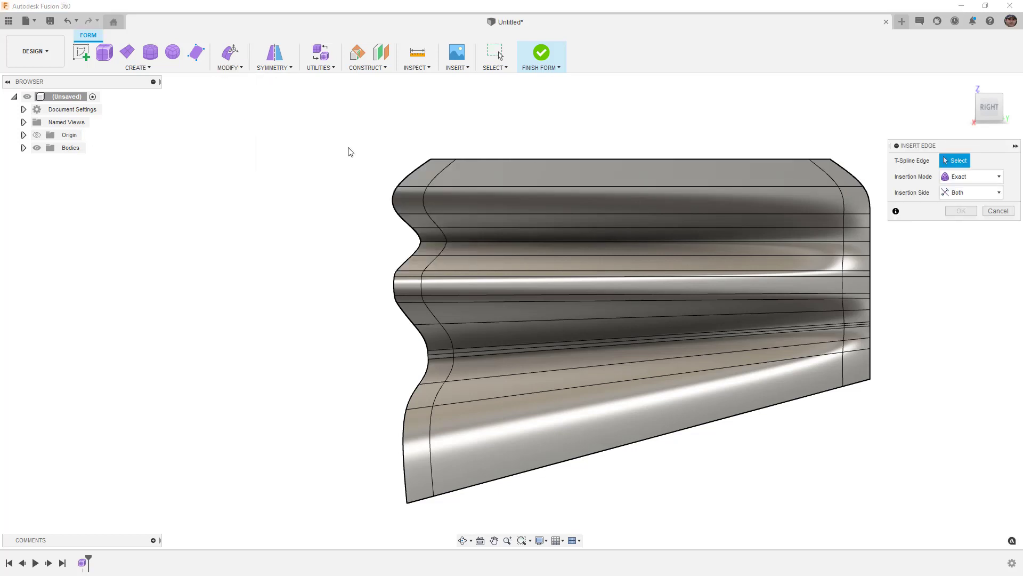
double_click(817, 168)
click(973, 192)
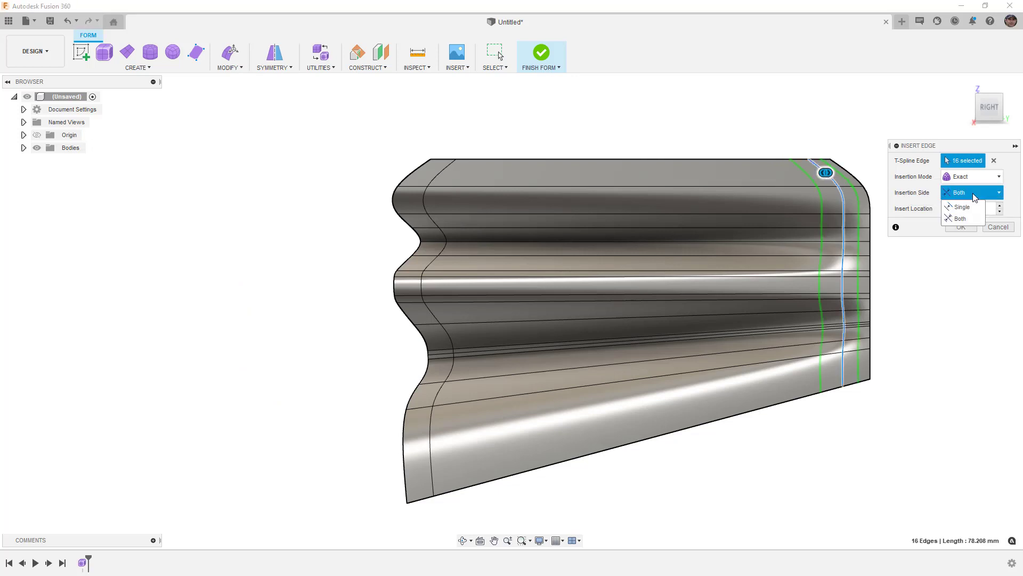
click(971, 207)
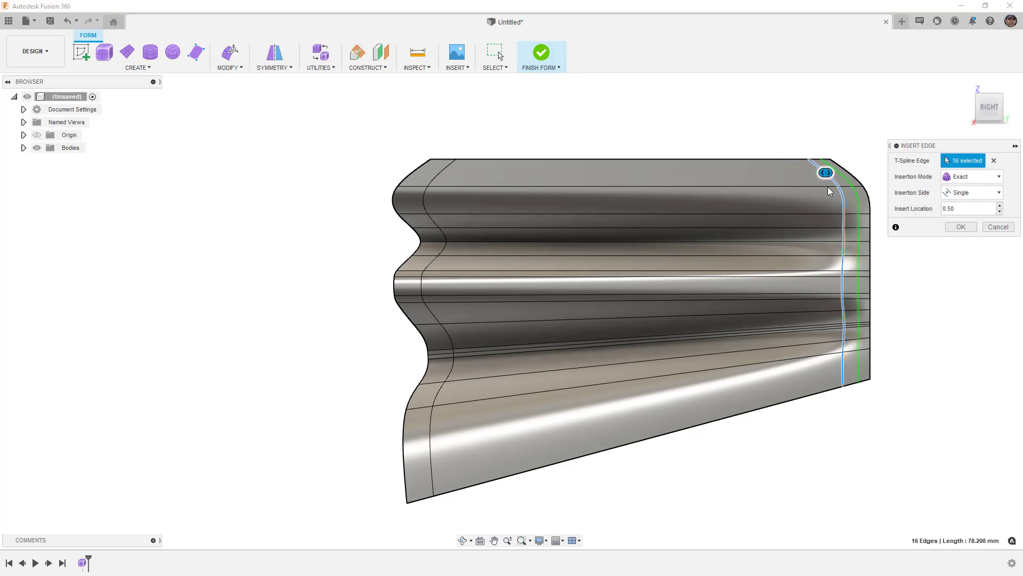
drag(826, 172, 589, 190)
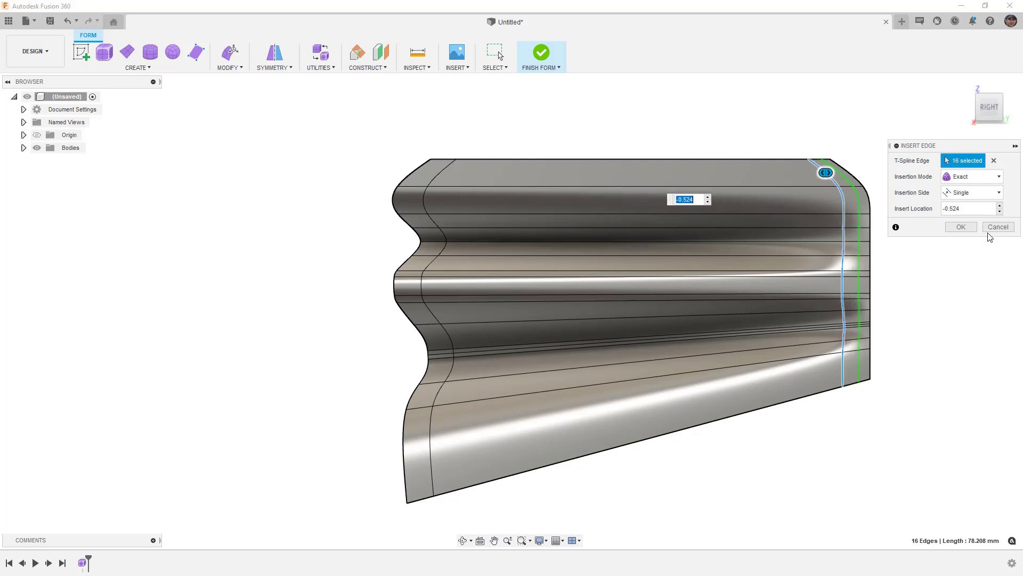
click(962, 227)
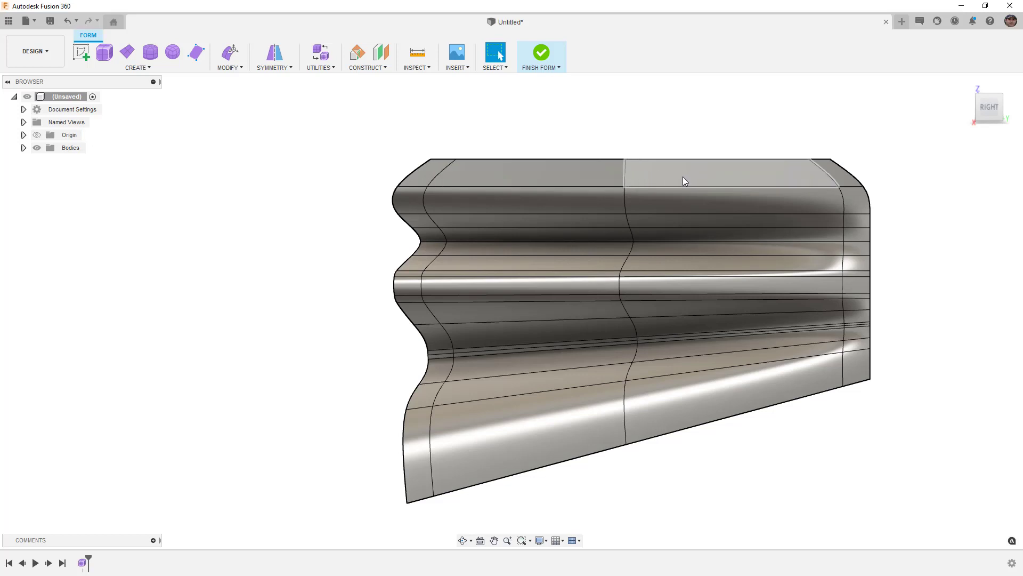
Inspect the simplified plane from an angle, return to the right view, and switch the body to smooth display without edges
click(627, 248)
shift+middle_drag(627, 248, 633, 275)
click(980, 121)
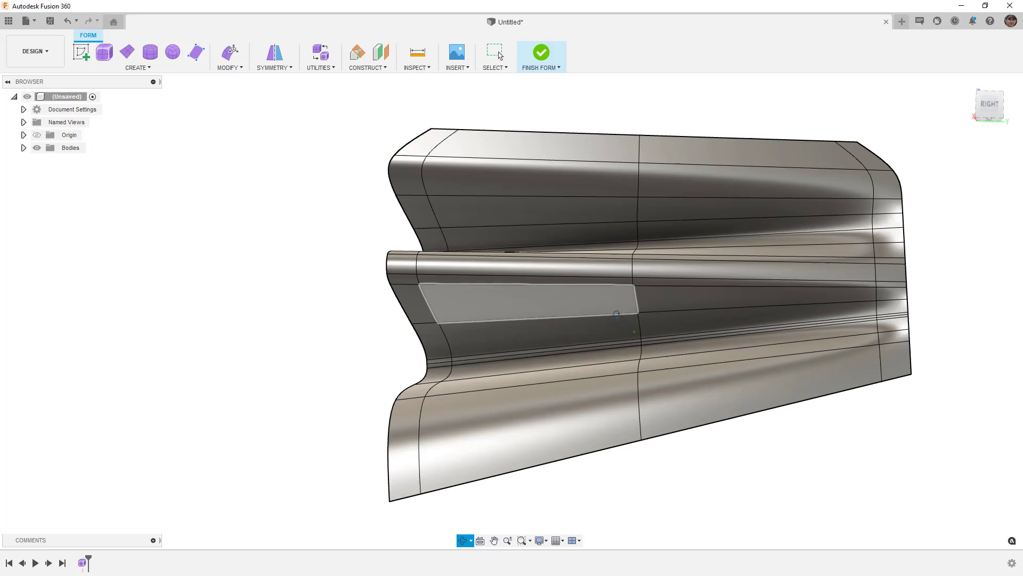
scroll(875, 151, down, 4)
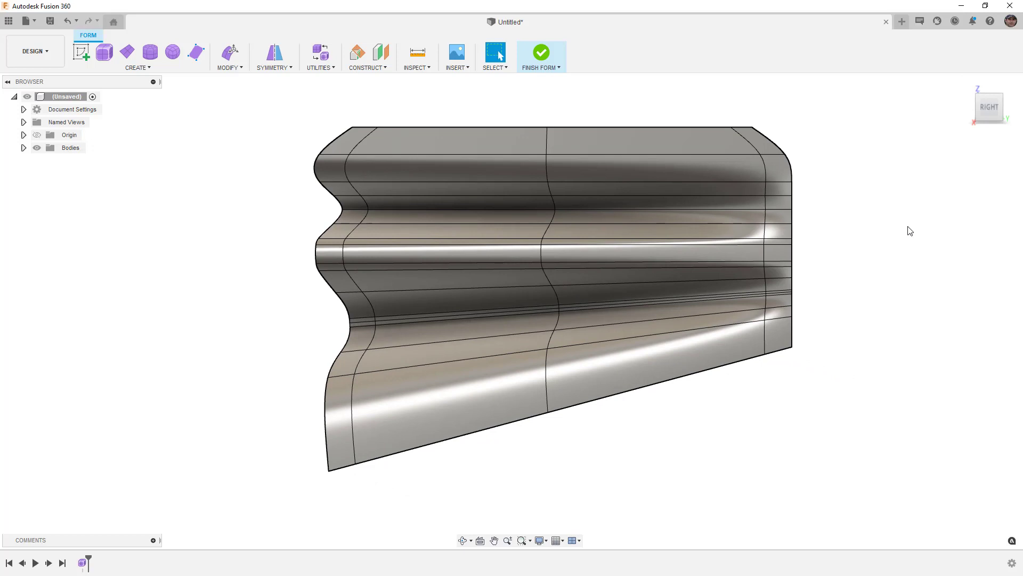
click(692, 325)
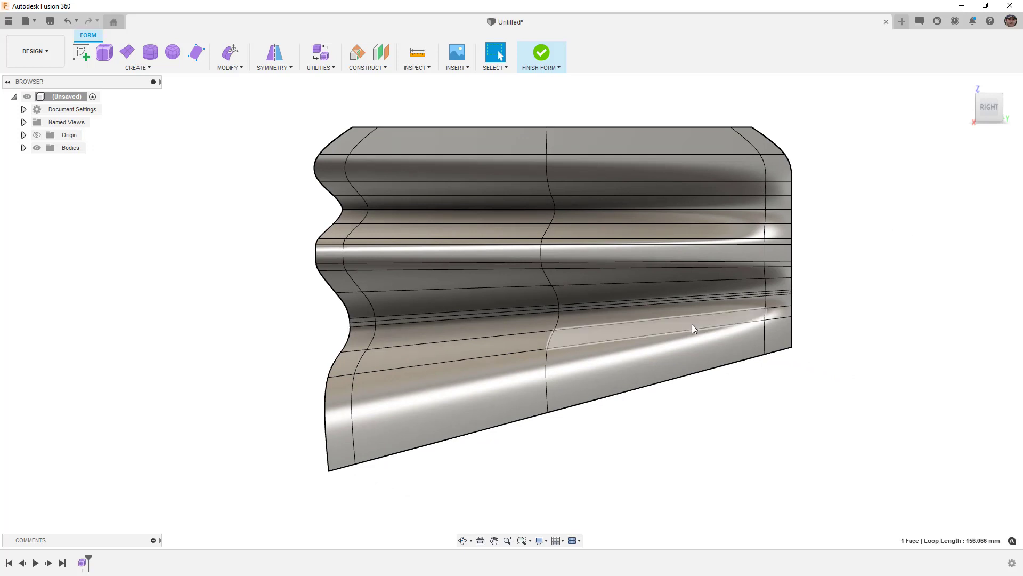
key(alt+3)
click(874, 308)
Set up a Zebra Analysis of the body with 56 repeats and horizontal stripe direction, comparing it with the vertical direction
click(416, 68)
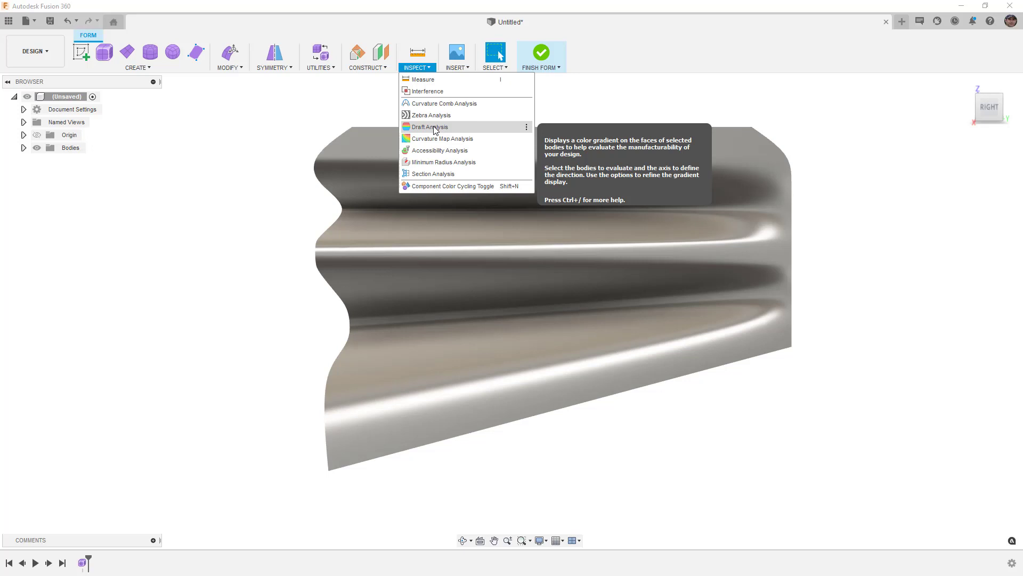
click(433, 116)
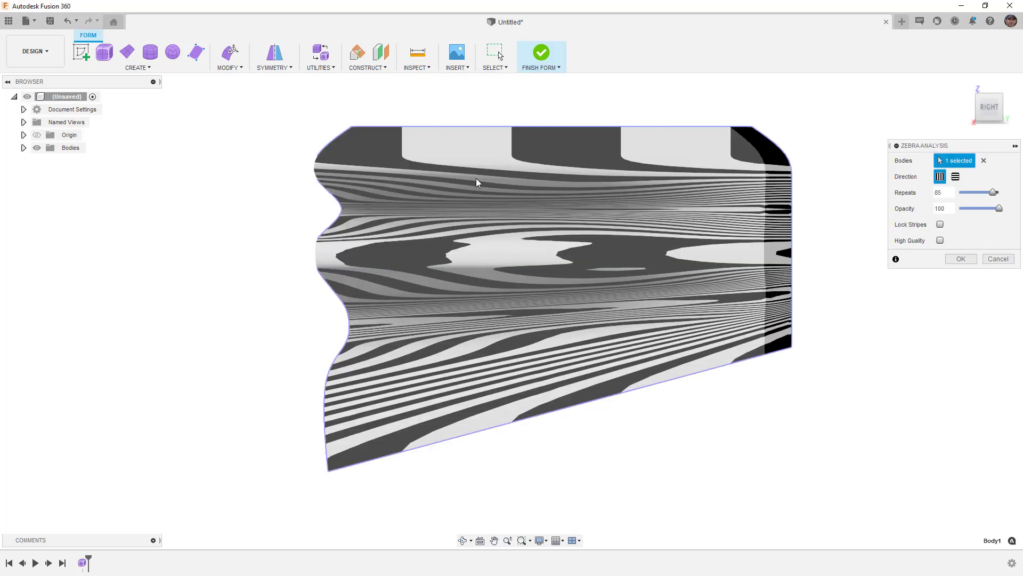
mouse_move(993, 193)
mouse_down()
mouse_move(965, 194)
mouse_move(984, 197)
mouse_up()
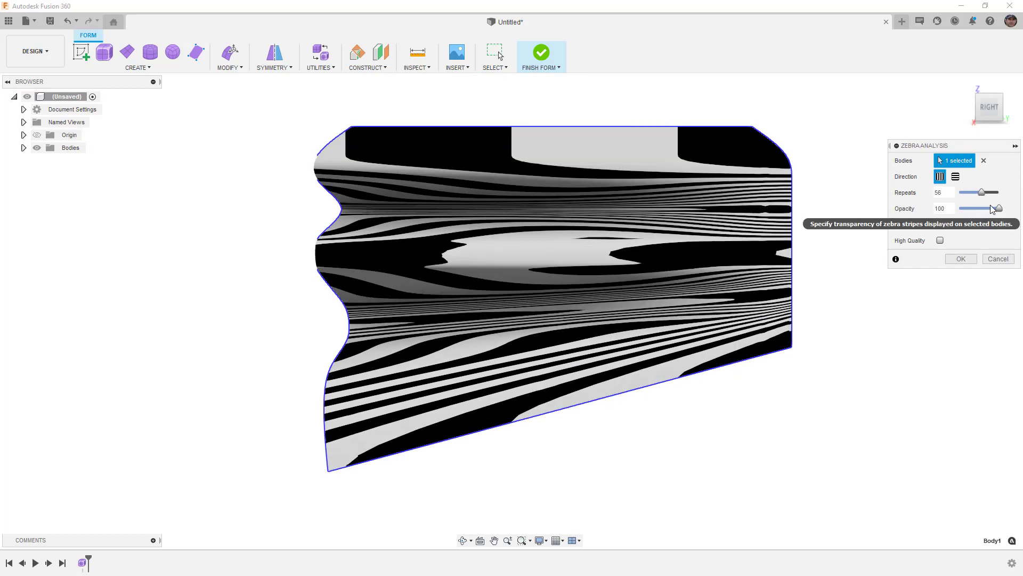
click(956, 177)
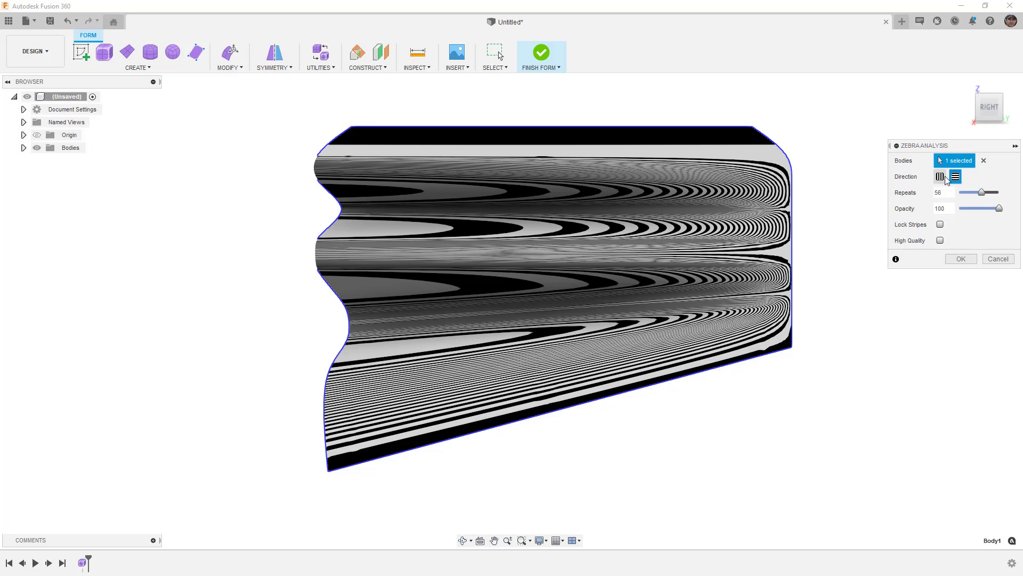
click(941, 177)
click(956, 176)
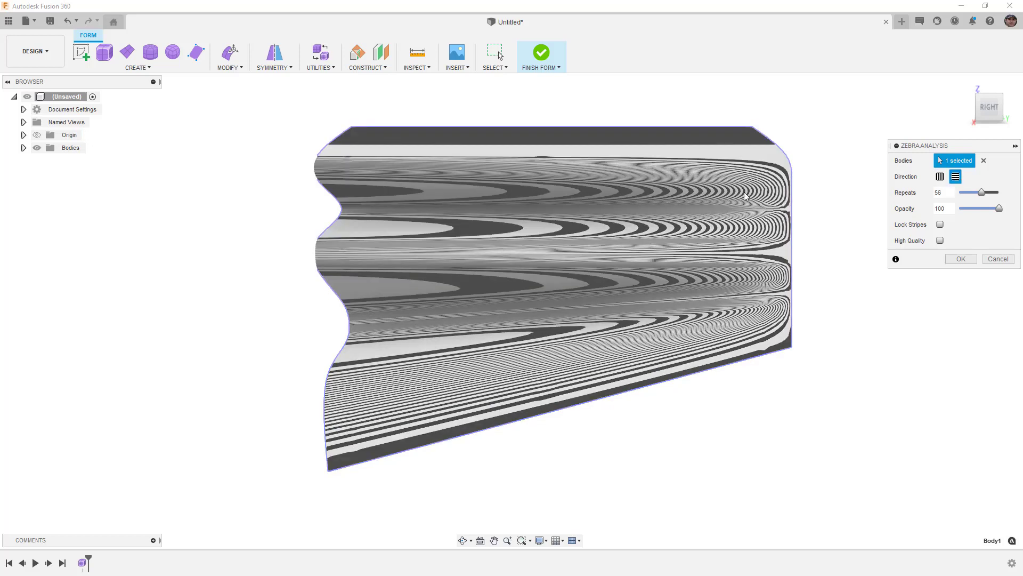
Try locked stripes, unlock them again, enable High Quality, and examine the zebra stripes near the plane's straight end
click(941, 225)
mouse_move(685, 345)
shift+middle_down()
mouse_move(681, 304)
mouse_move(683, 348)
shift+middle_up()
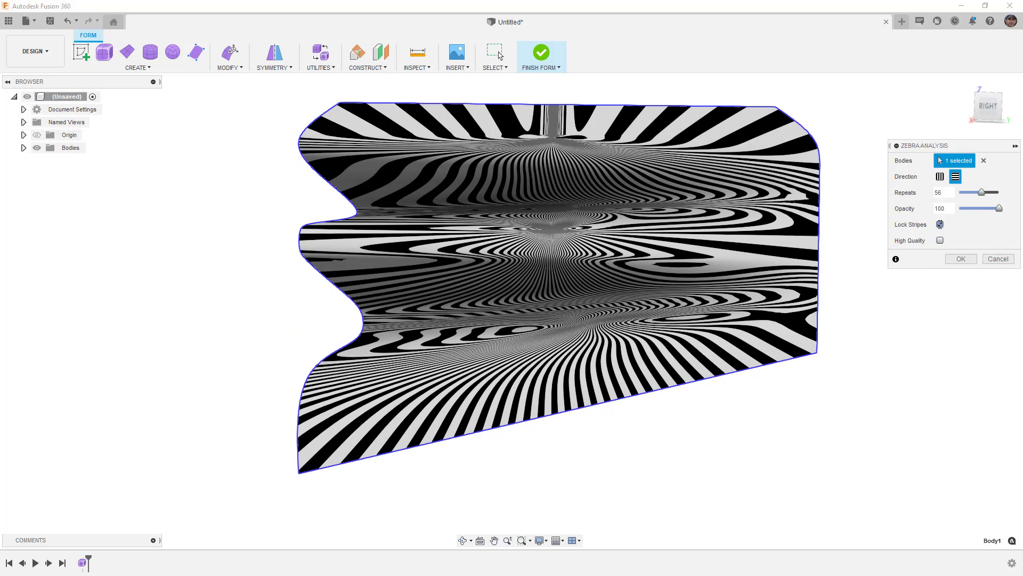
click(941, 225)
click(941, 239)
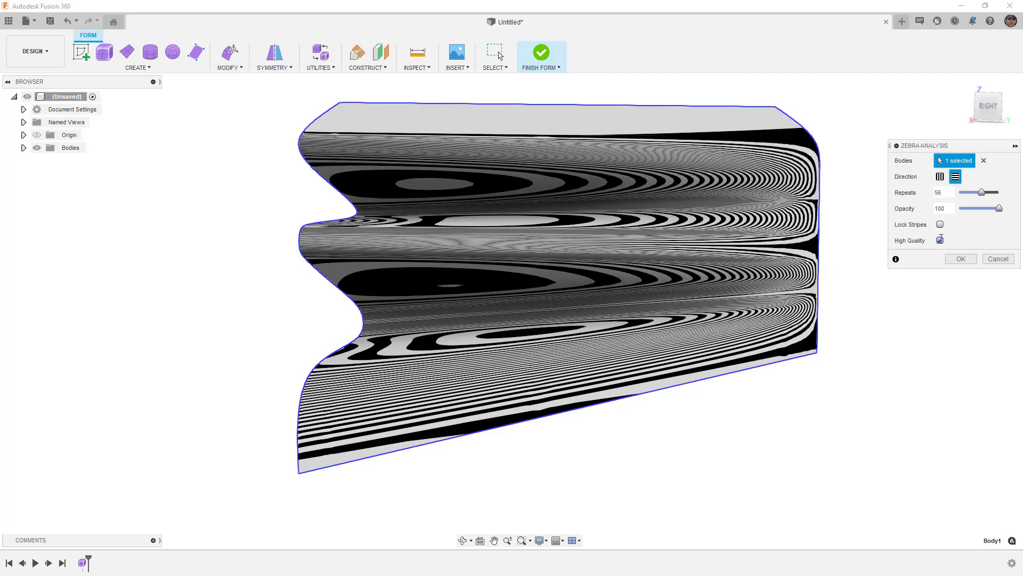
click(990, 111)
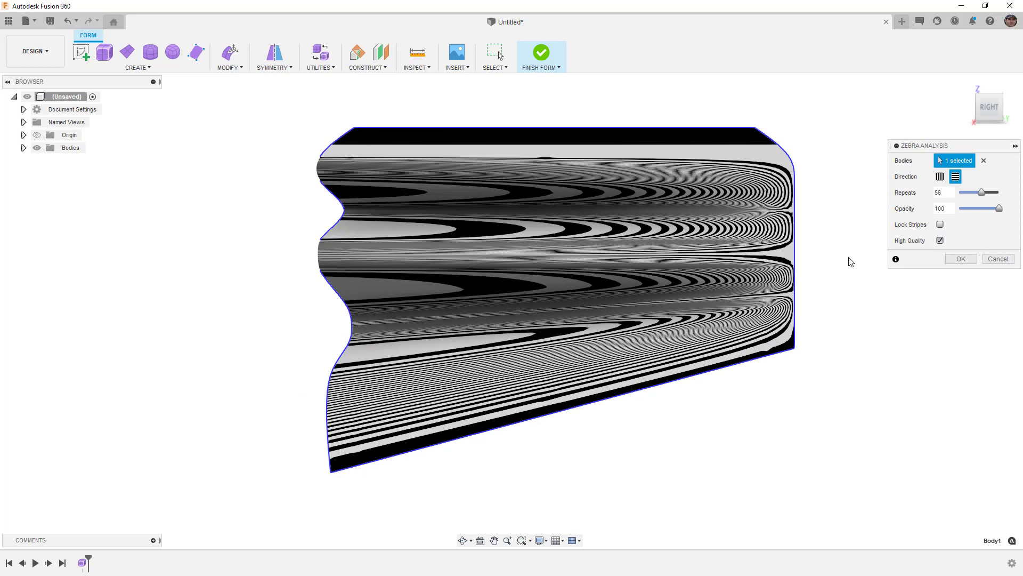
scroll(802, 209, up, 3)
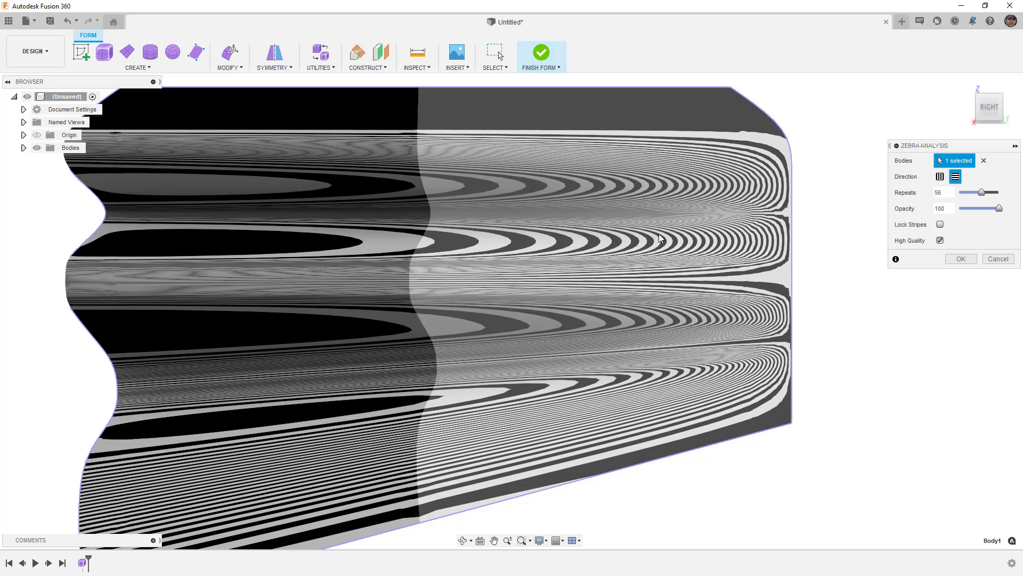
scroll(795, 222, up, 2)
scroll(795, 221, up, 2)
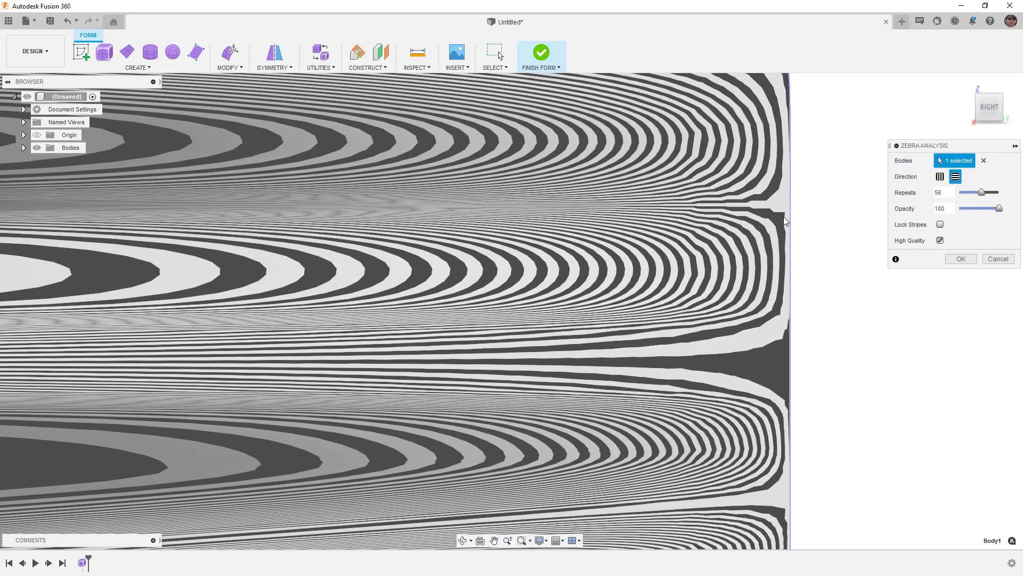
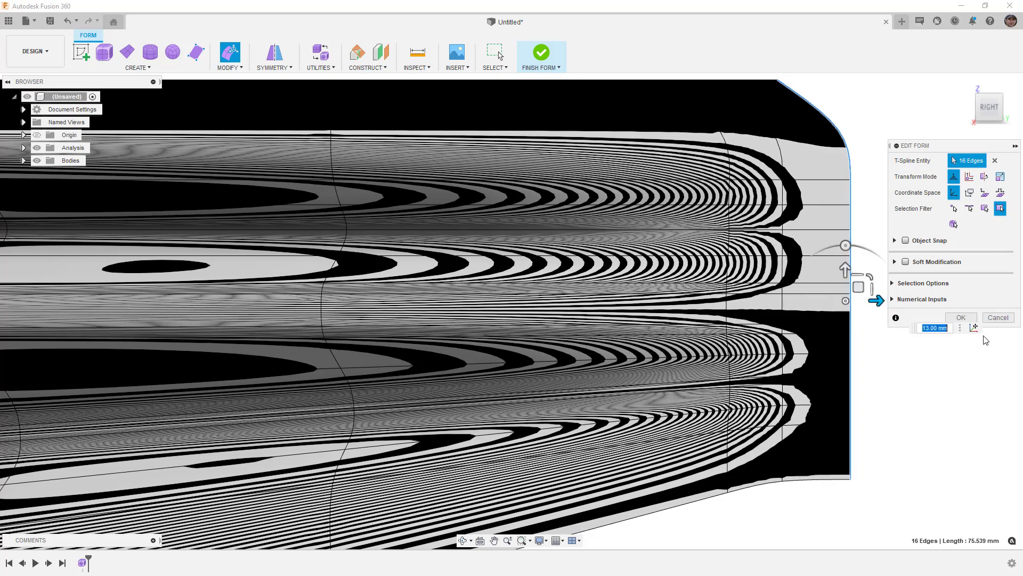
Extrude the plane's straight-end border edges 13 mm outward as a new face column and examine the zebra stripes across it
click(962, 320)
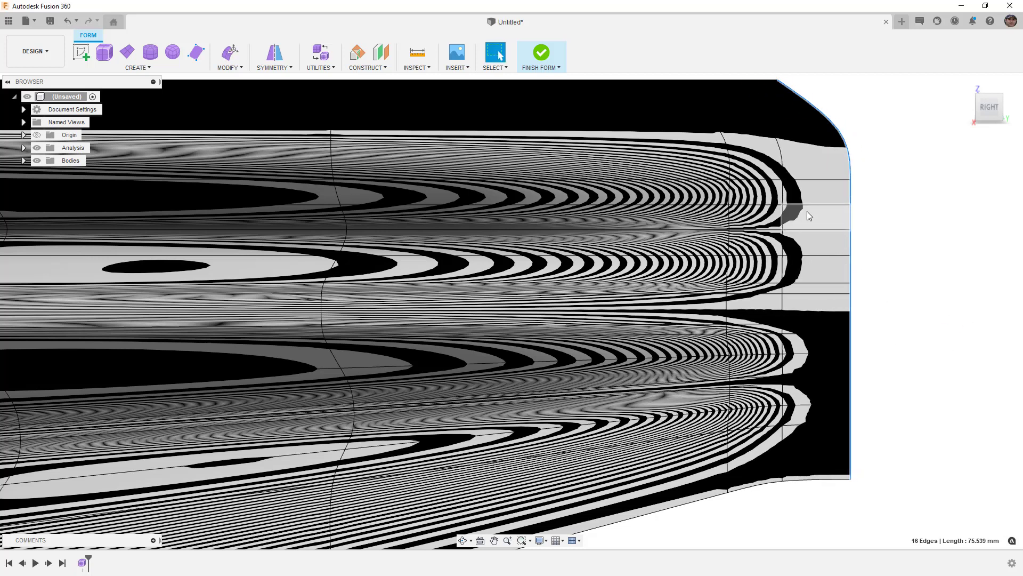
scroll(804, 254, up, 2)
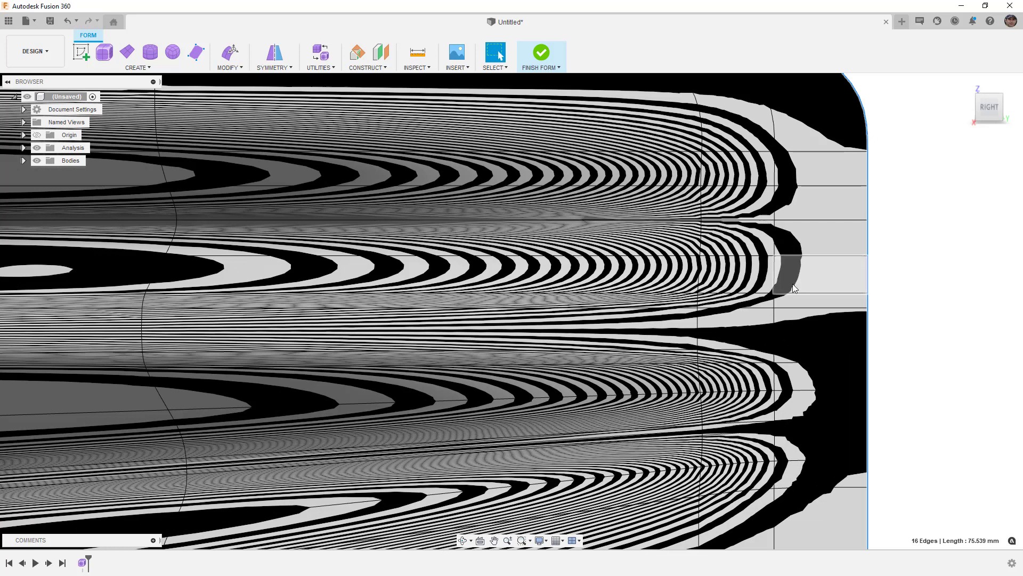
scroll(791, 288, down, 3)
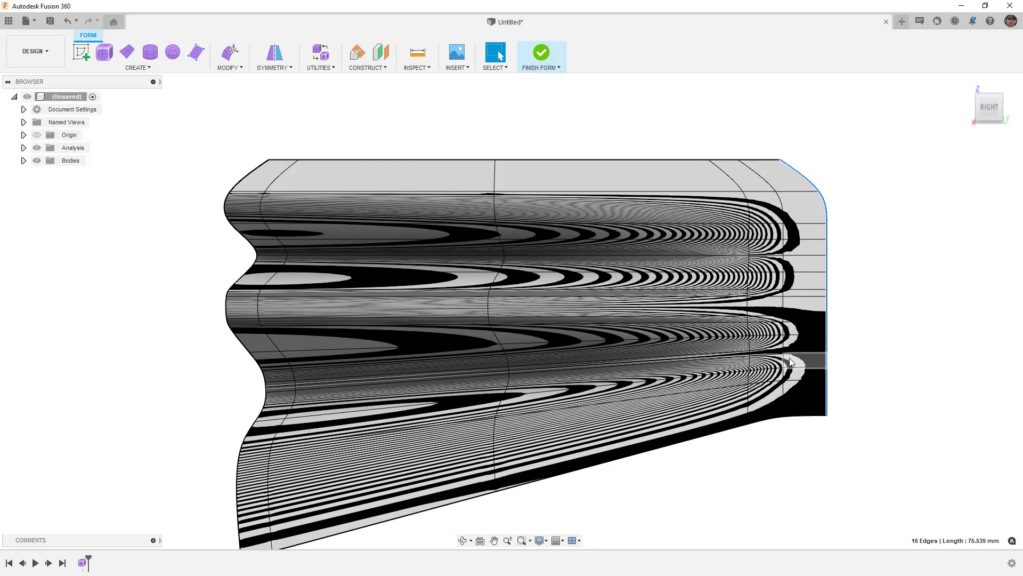
Extrude the straight-end border edges rearward as another face column that turns a corner, and examine the zebra stripes around the bend
scroll(573, 288, up, 2)
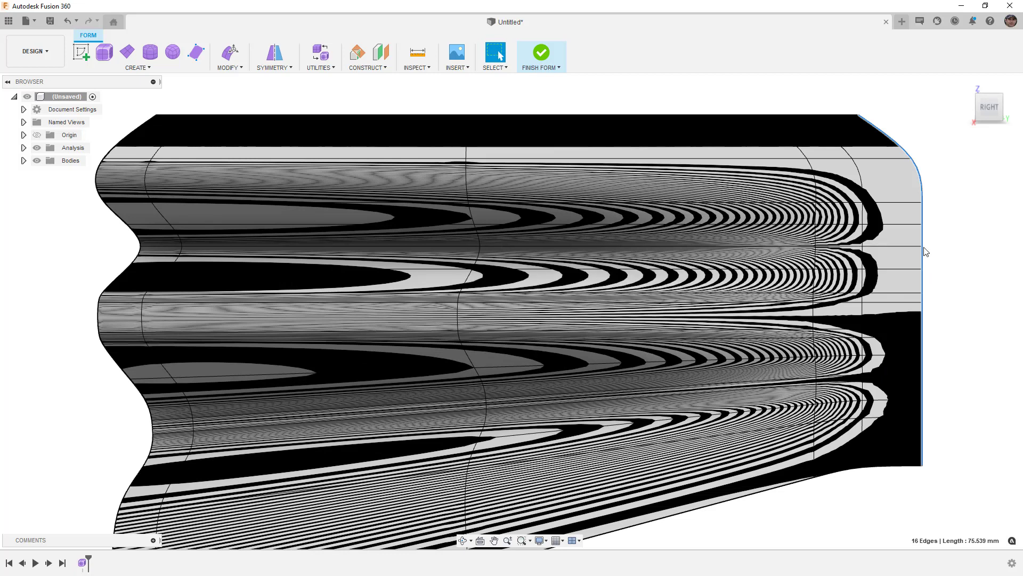
shift+middle_drag(937, 303, 842, 315)
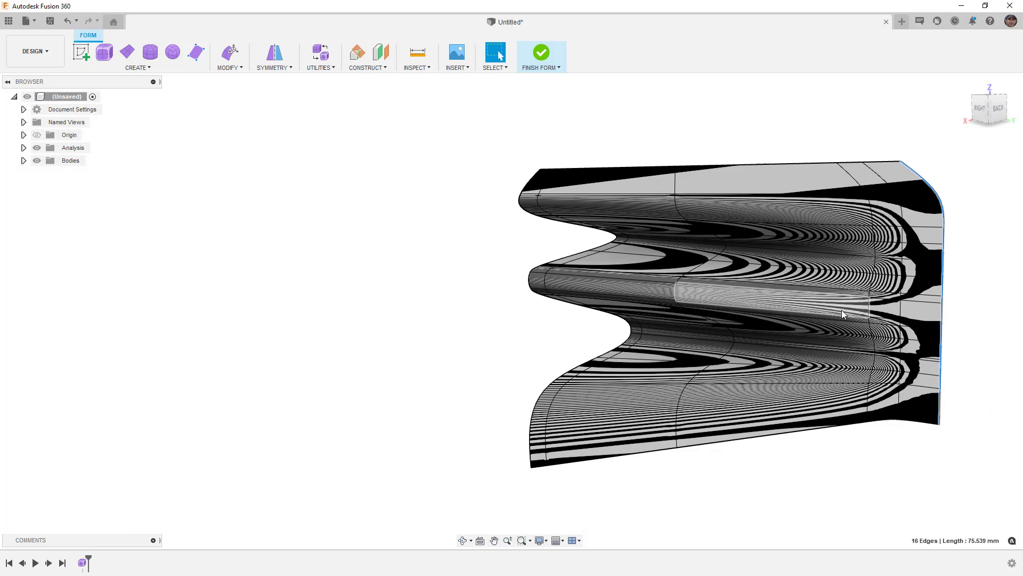
click(230, 52)
middle_drag(605, 307, 254, 297)
drag(426, 298, 515, 305)
click(960, 318)
shift+middle_drag(567, 333, 598, 326)
scroll(568, 226, up, 4)
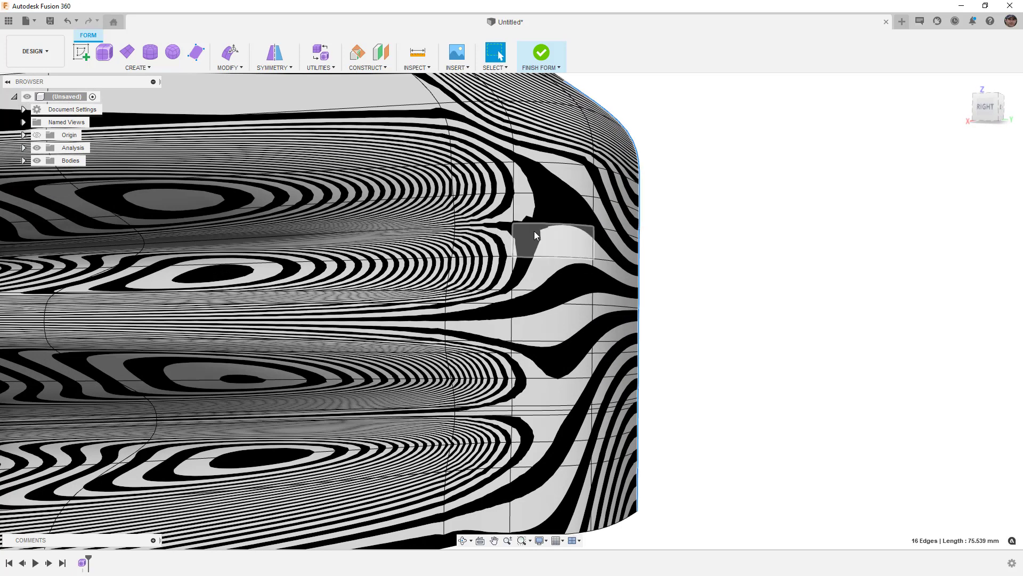
shift+middle_drag(530, 235, 480, 245)
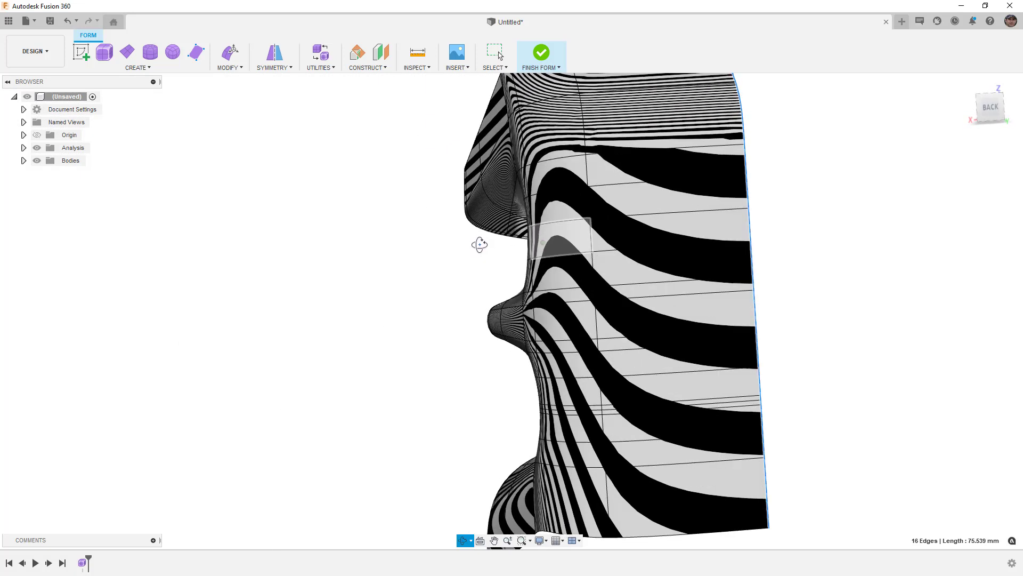
scroll(591, 144, up, 1)
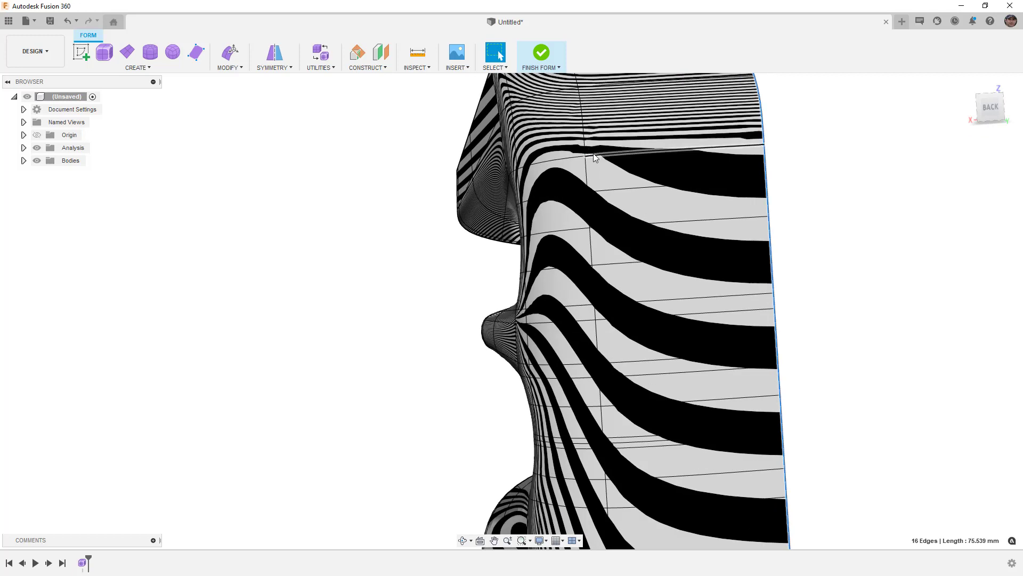
scroll(580, 137, down, 3)
shift+middle_drag(580, 137, 98, 131)
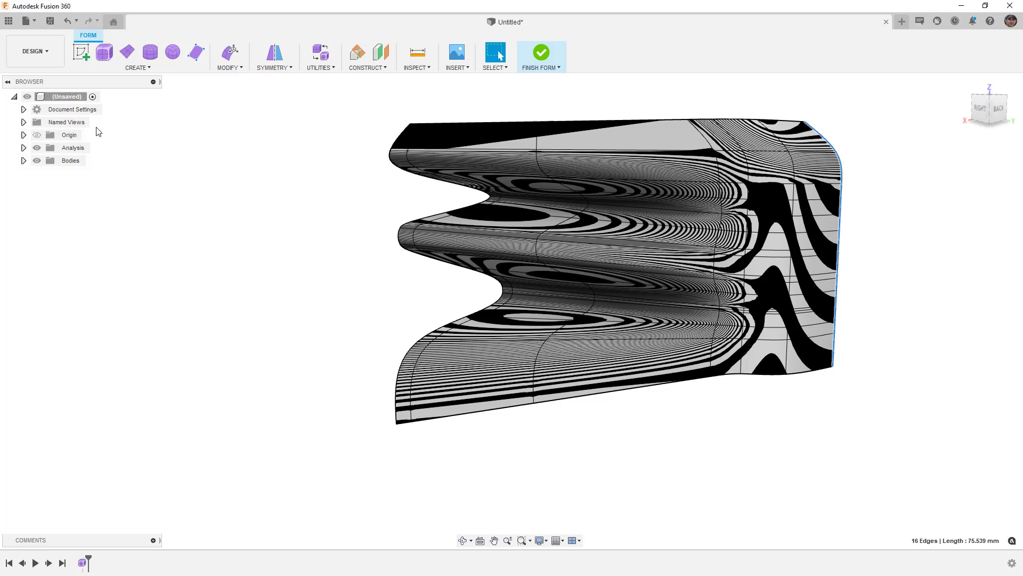
Hide the Zebra Analysis and show the shaded body in the right view
click(36, 148)
shift+middle_drag(760, 222, 678, 224)
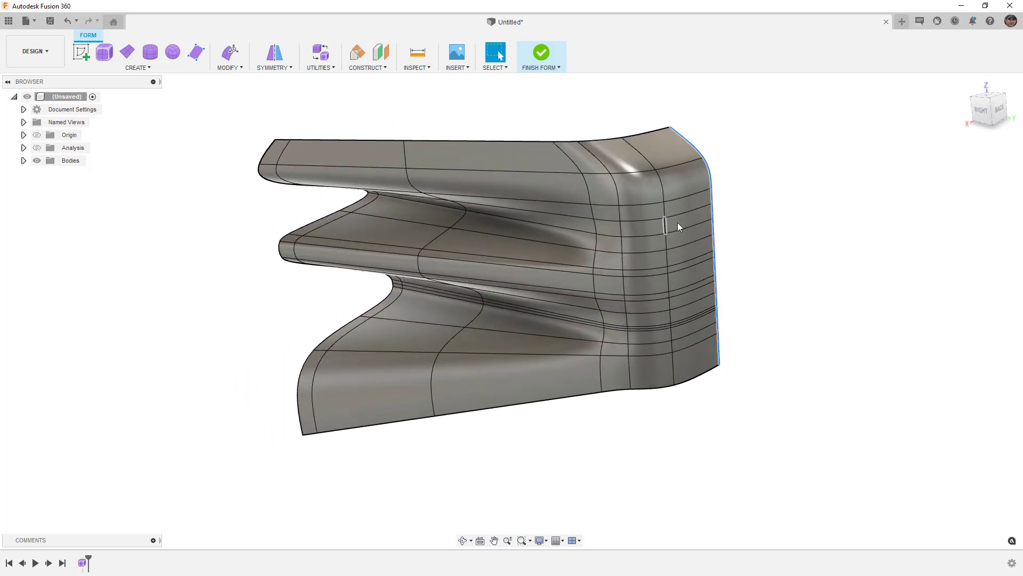
click(985, 111)
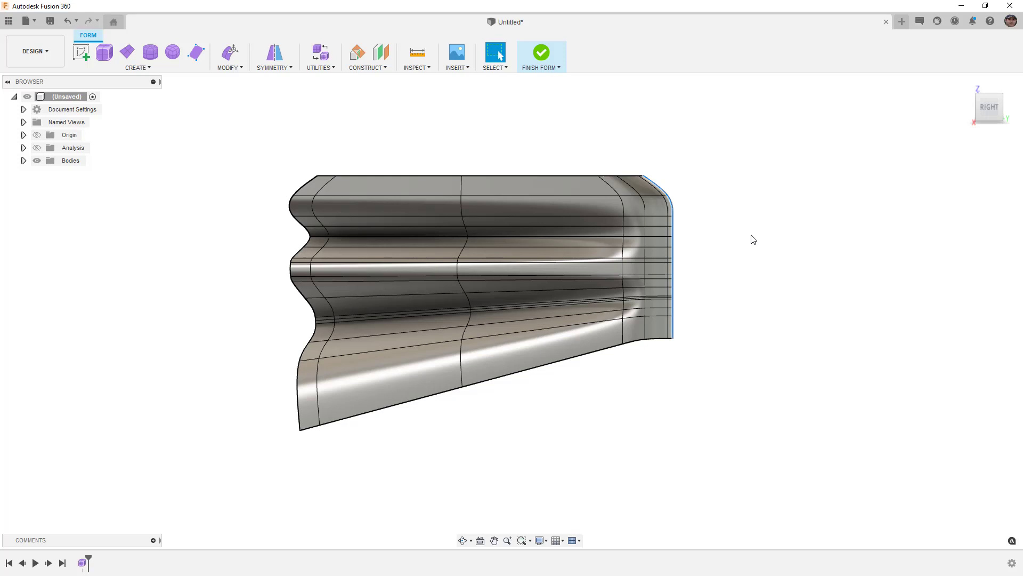
click(327, 68)
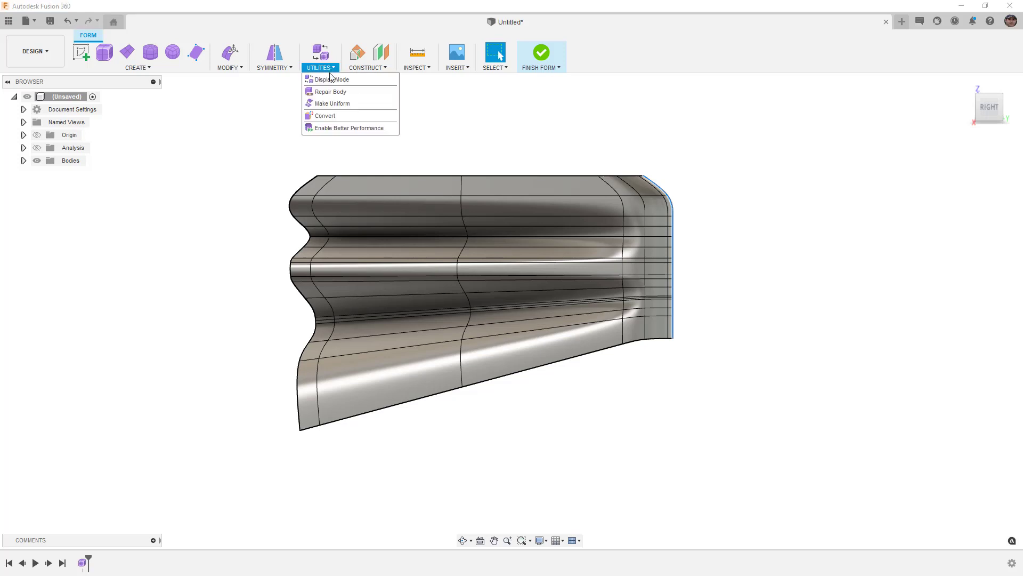
click(331, 93)
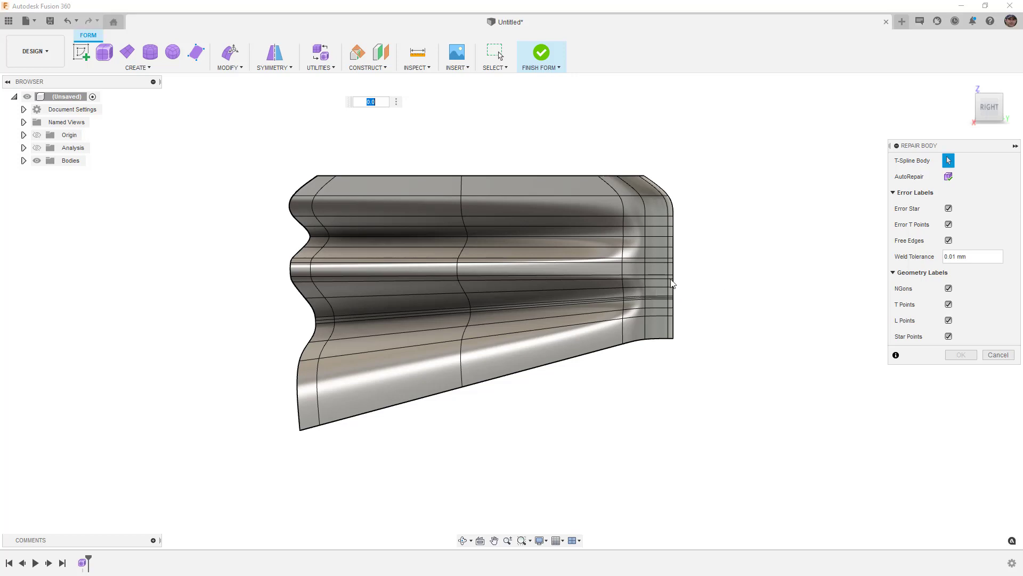
click(995, 355)
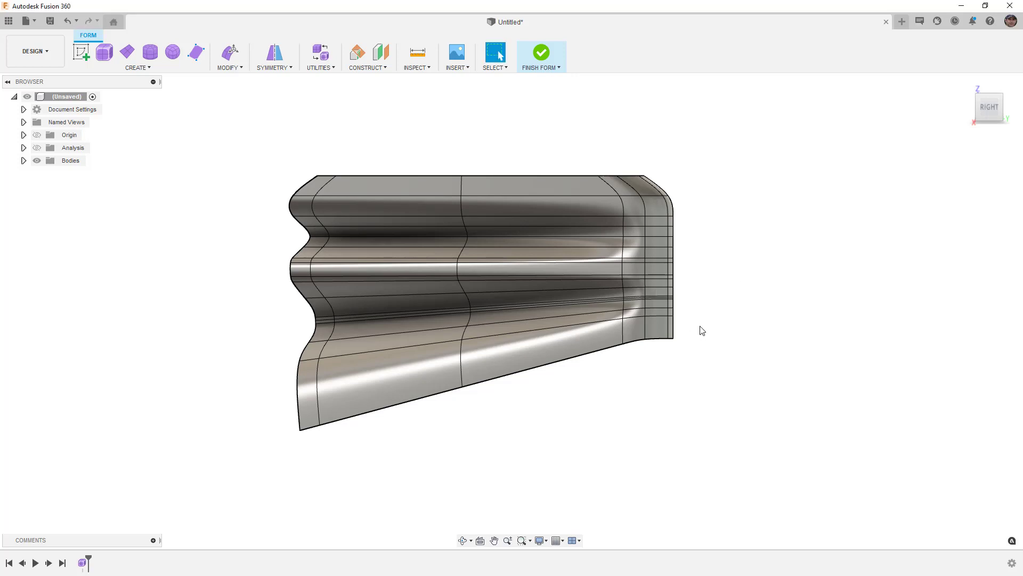
middle_drag(465, 354, 515, 348)
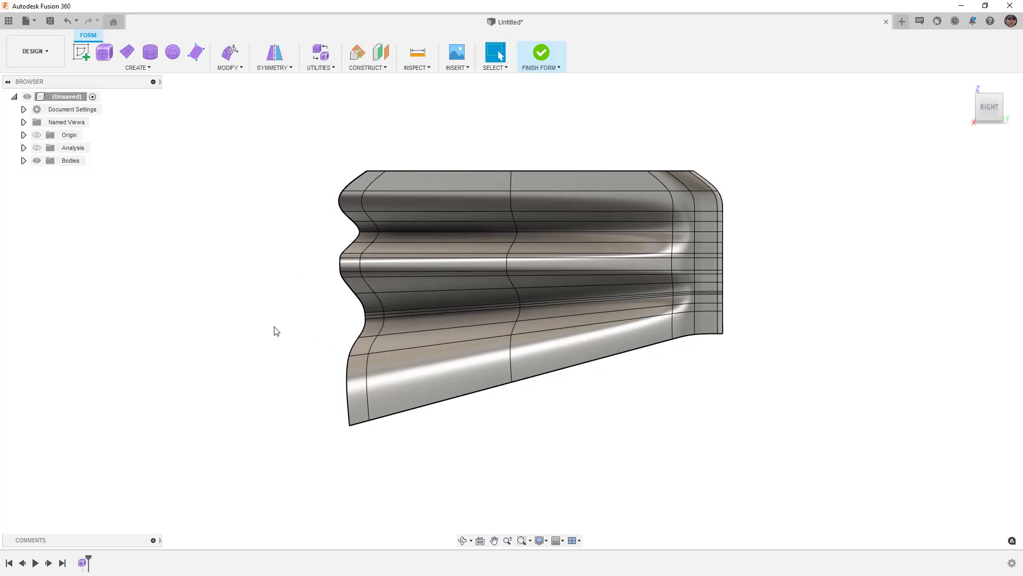